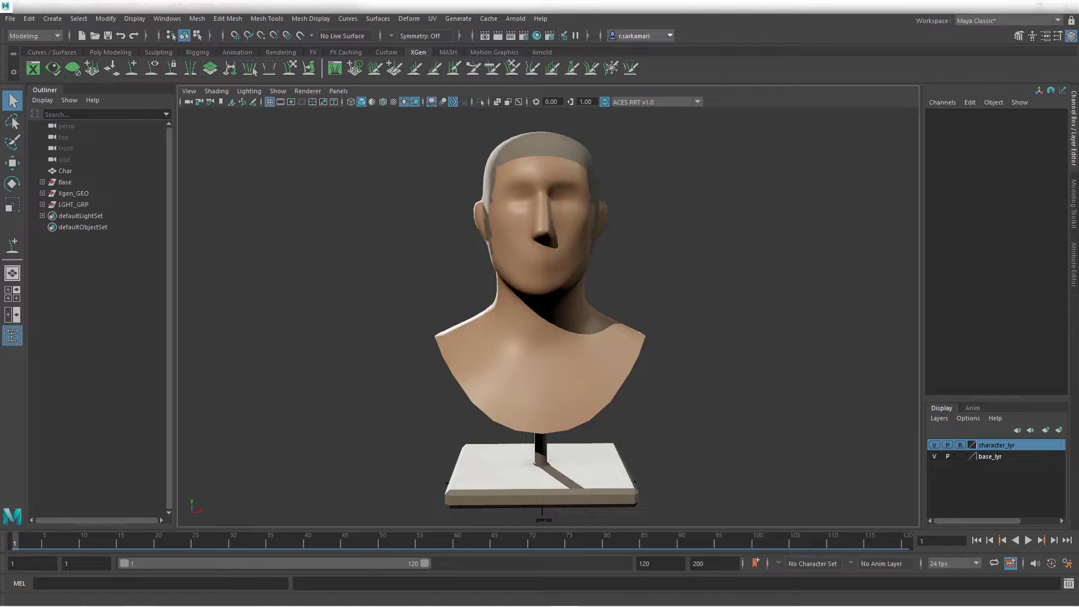
Select the scalp mesh on the bust's head.
{"action": "left_click", "coordinate": [513, 147]}
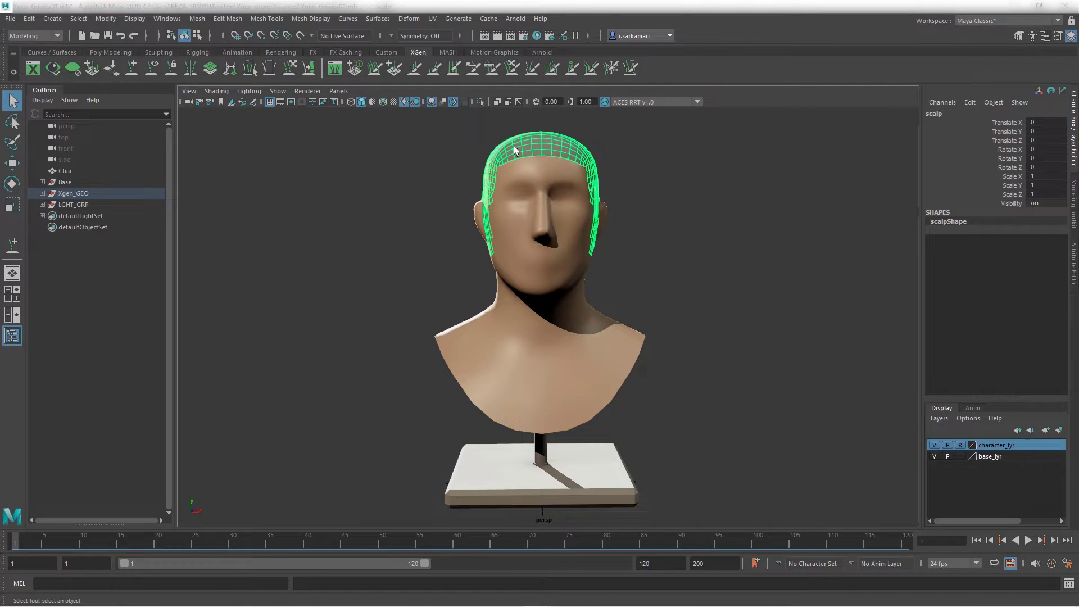
{"action": "left_click", "coordinate": [458, 19]}
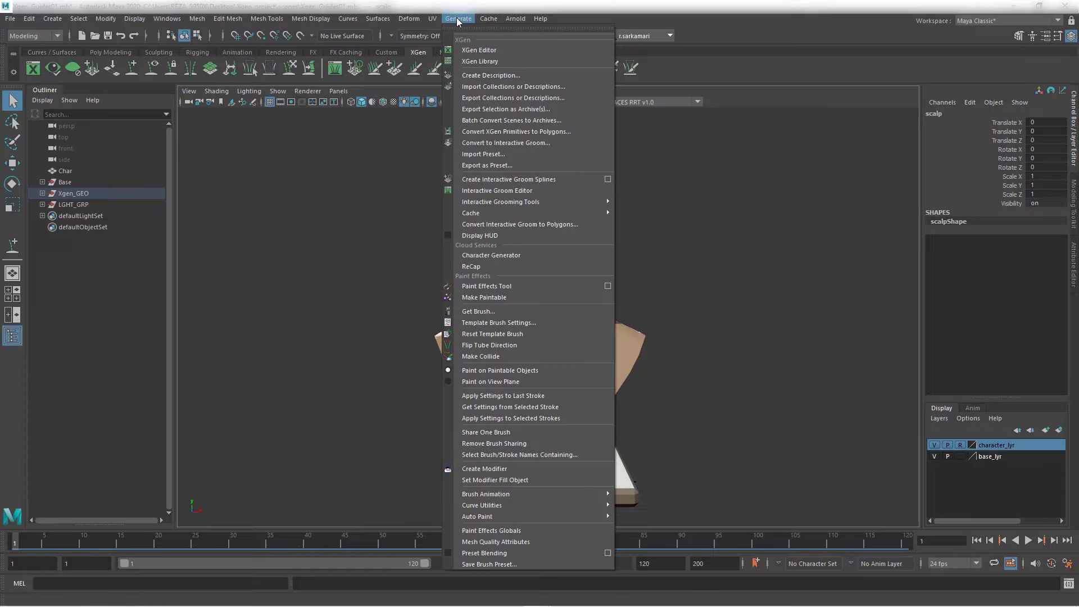
{"action": "left_click", "coordinate": [490, 75]}
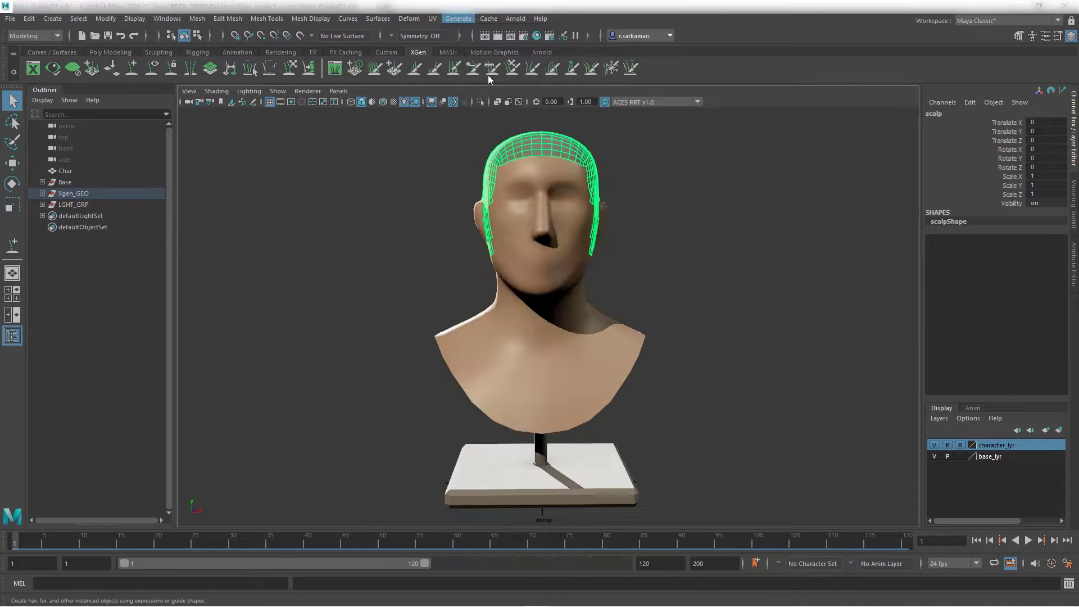
{"action": "left_click_drag", "start_coordinate": [95, 68], "coordinate": [472, 180]}
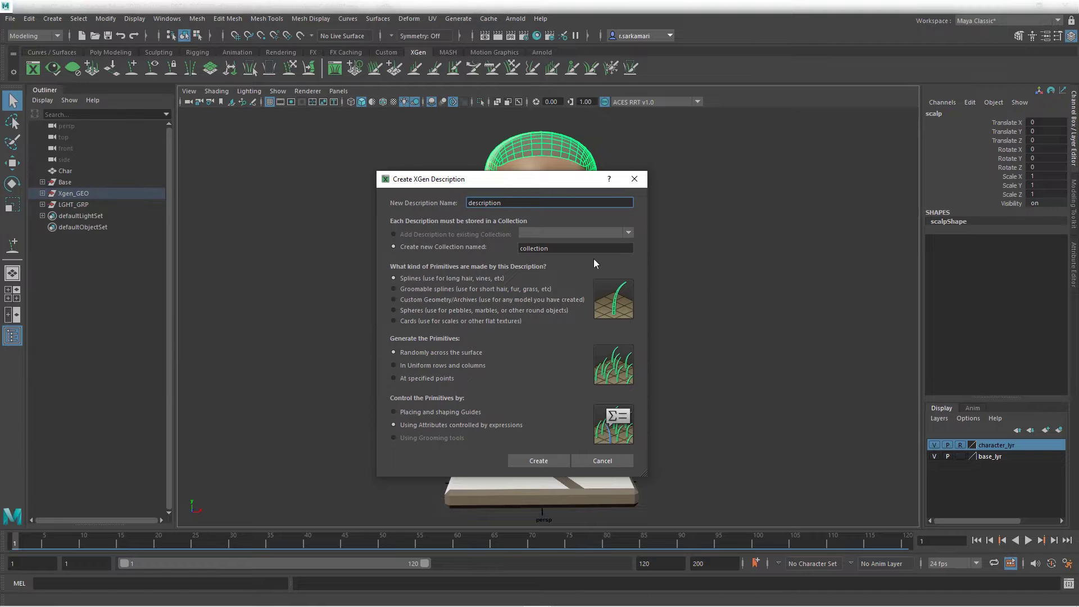
{"action": "left_click", "coordinate": [634, 179]}
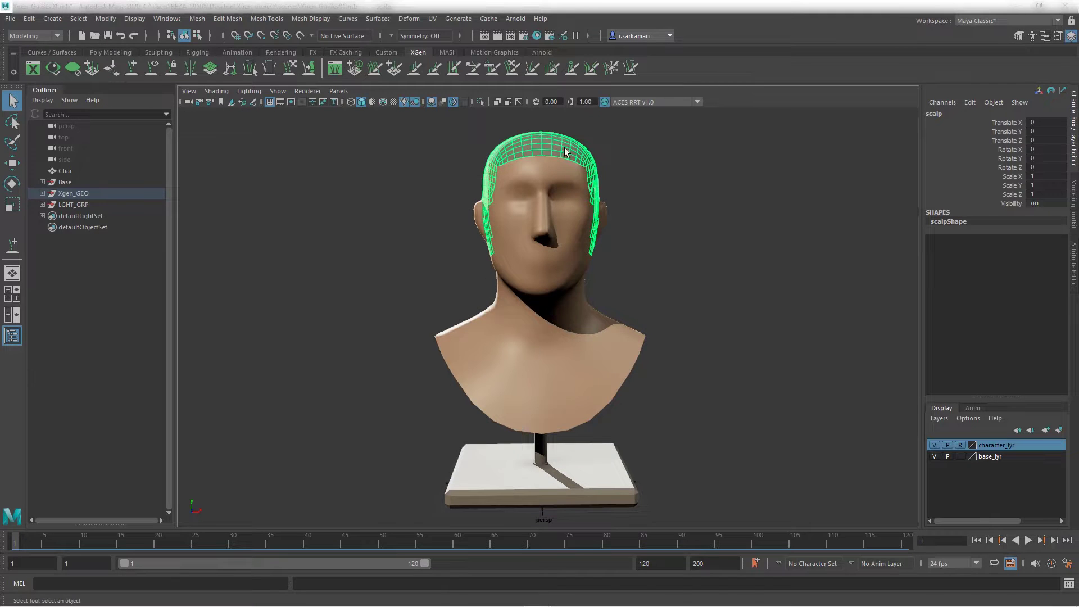
Open the XGen Editor and start creating a new description for the selected scalp.
{"action": "left_click", "coordinate": [456, 18]}
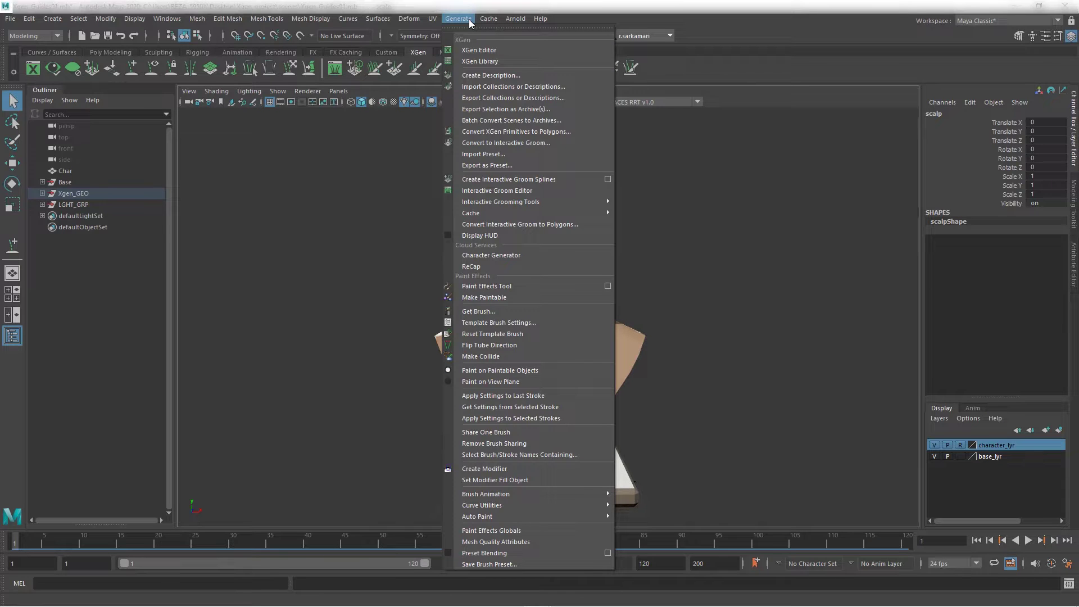
{"action": "left_click", "coordinate": [471, 51]}
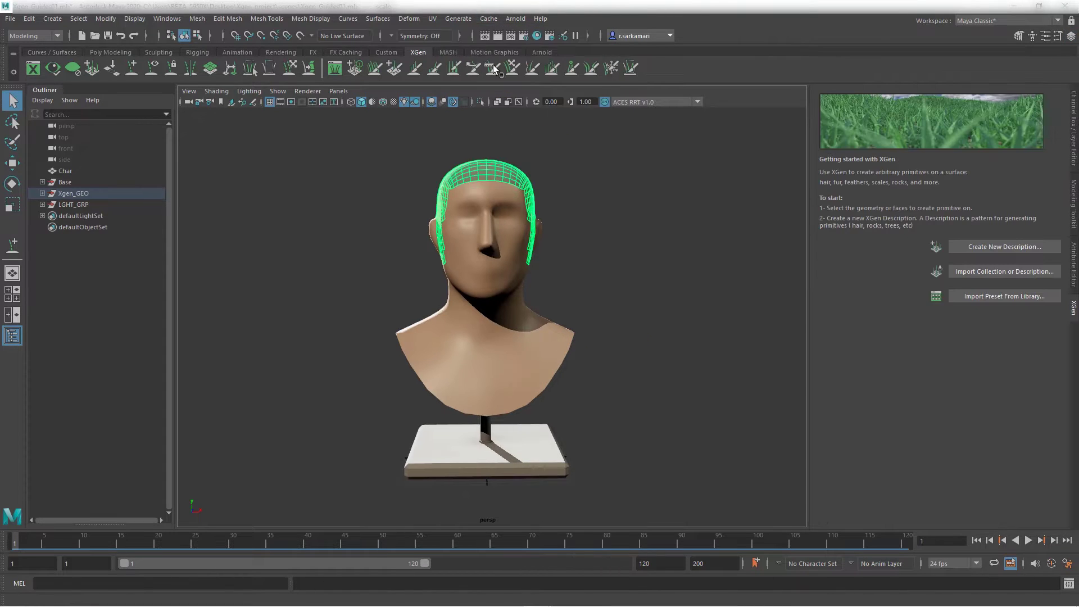
{"action": "left_click", "coordinate": [978, 252]}
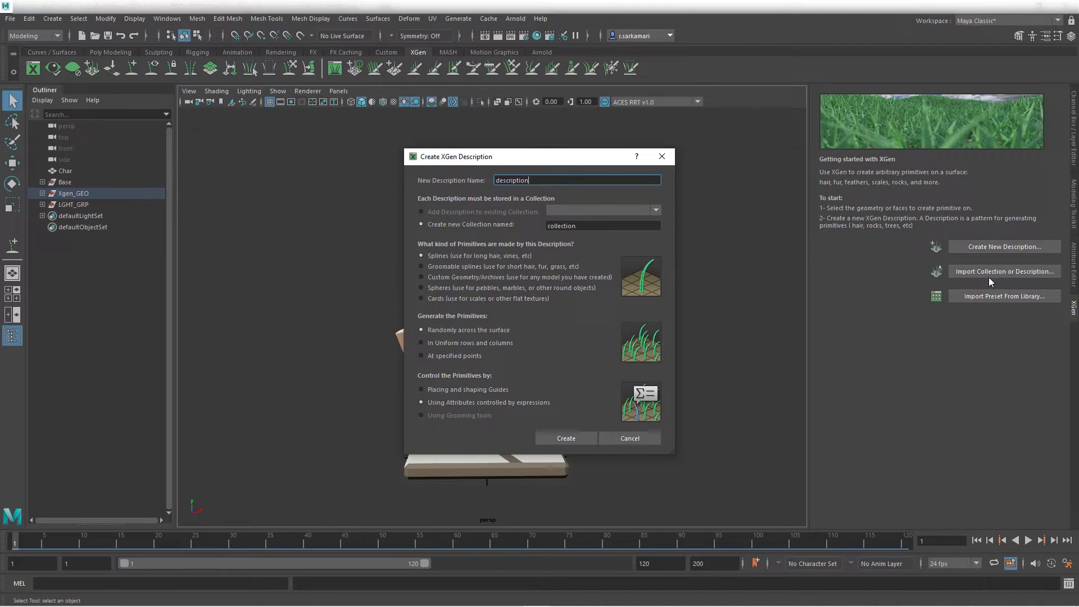
{"action": "left_click_drag", "start_coordinate": [513, 163], "coordinate": [502, 178]}
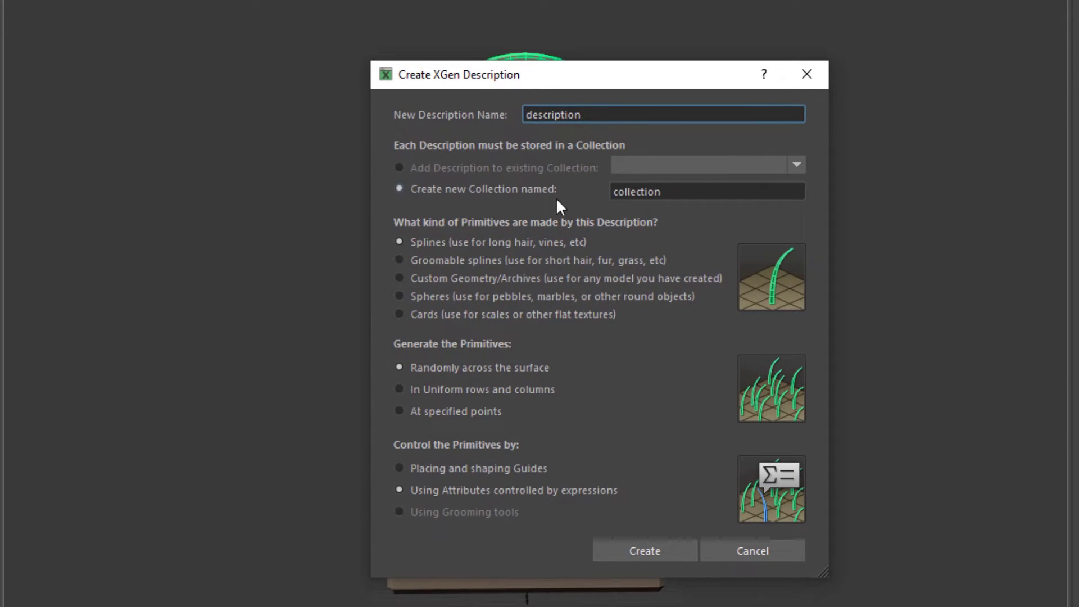
Name the new collection Char_Coll and the new description Hair_Desc.
{"action": "left_click", "coordinate": [677, 197]}
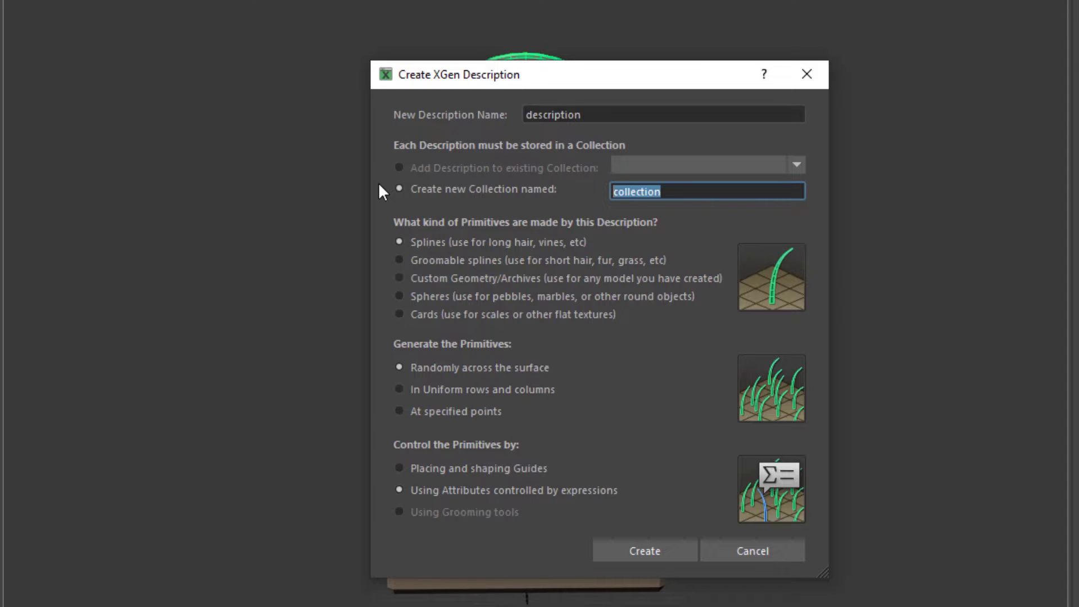
{"action": "type", "text": "Char"}
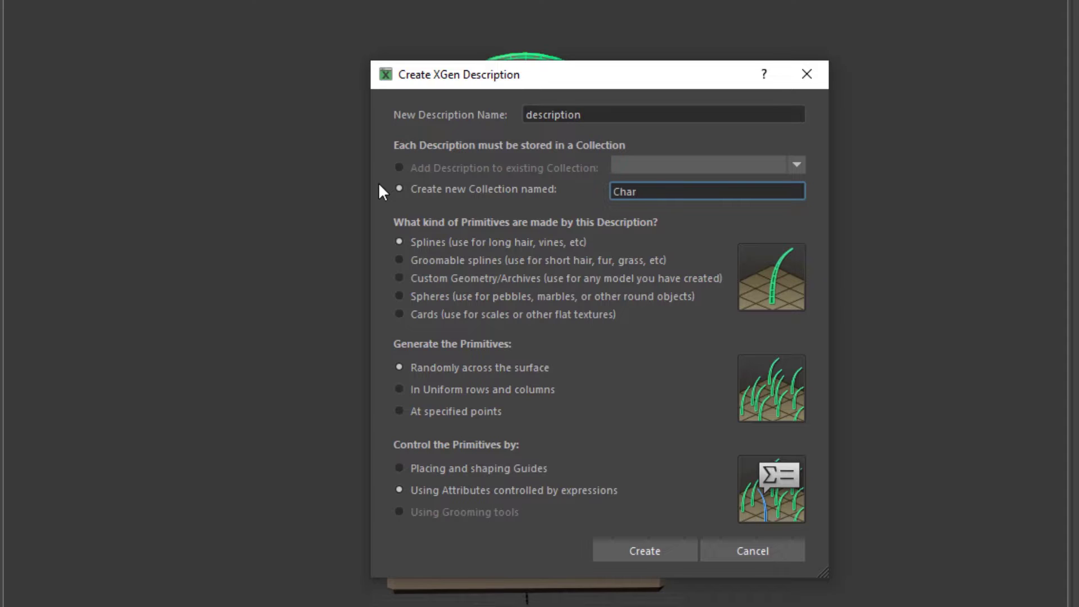
{"action": "type", "text": "_Coll"}
{"action": "left_click_drag", "start_coordinate": [597, 122], "coordinate": [398, 119]}
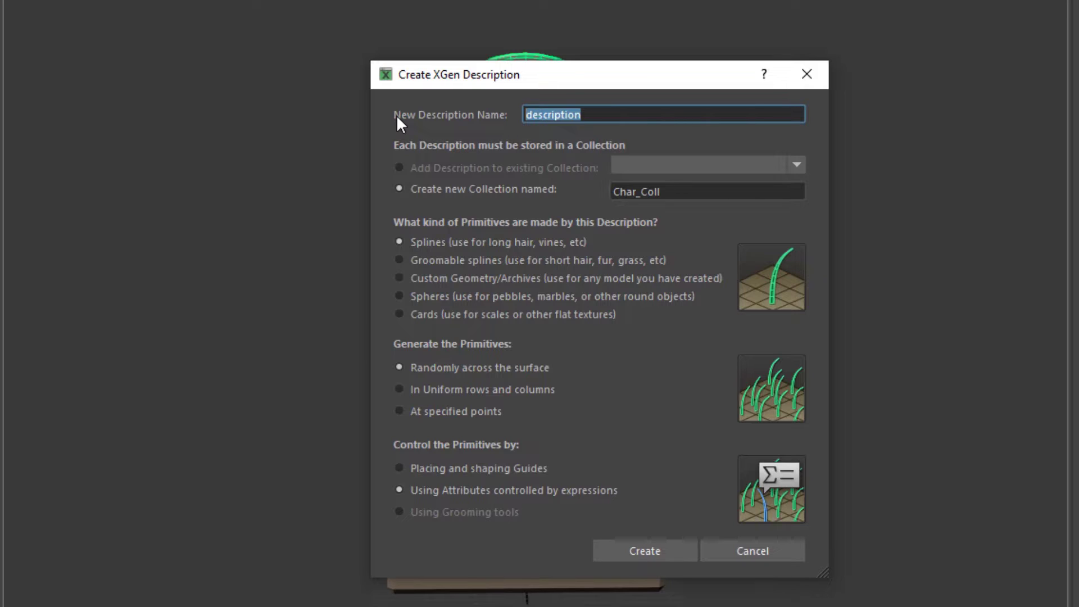
{"action": "type", "text": "Ha"}
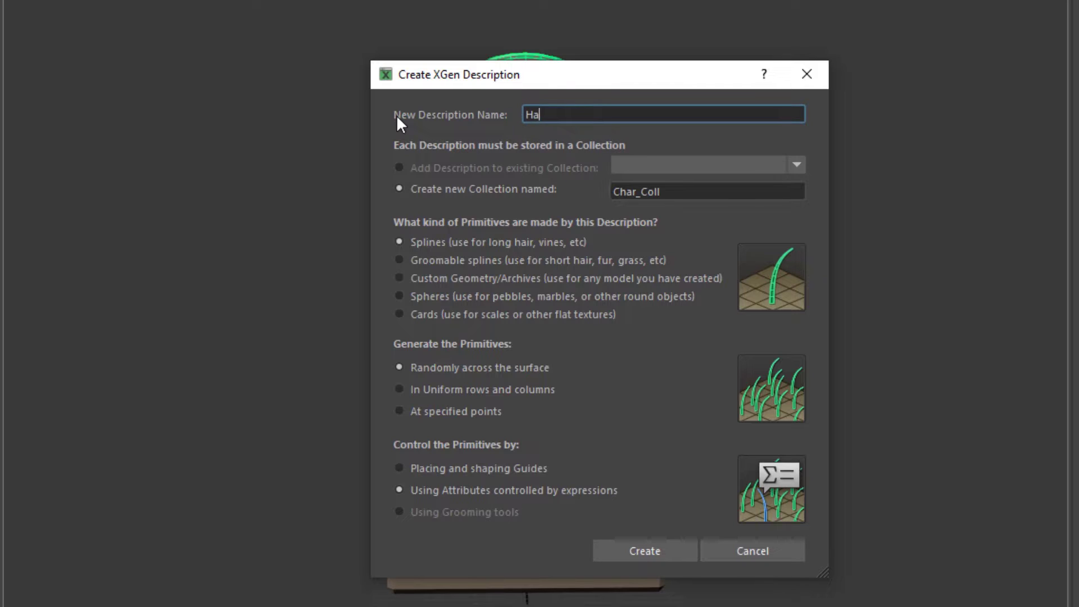
{"action": "type", "text": "ir_Desc"}
Preview the custom geometry, spheres and cards primitive types, and return the choice to Splines.
{"action": "left_click", "coordinate": [396, 278]}
{"action": "left_click", "coordinate": [397, 296]}
{"action": "left_click", "coordinate": [398, 315]}
{"action": "left_click", "coordinate": [399, 296]}
{"action": "left_click", "coordinate": [399, 278]}
{"action": "left_click", "coordinate": [400, 314]}
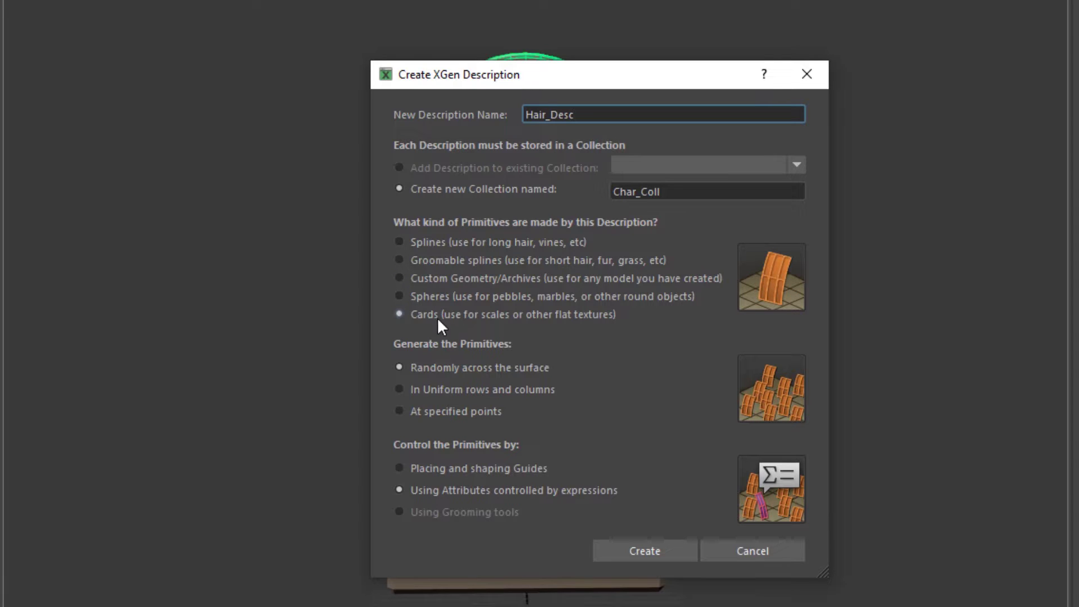
{"action": "left_click", "coordinate": [400, 278]}
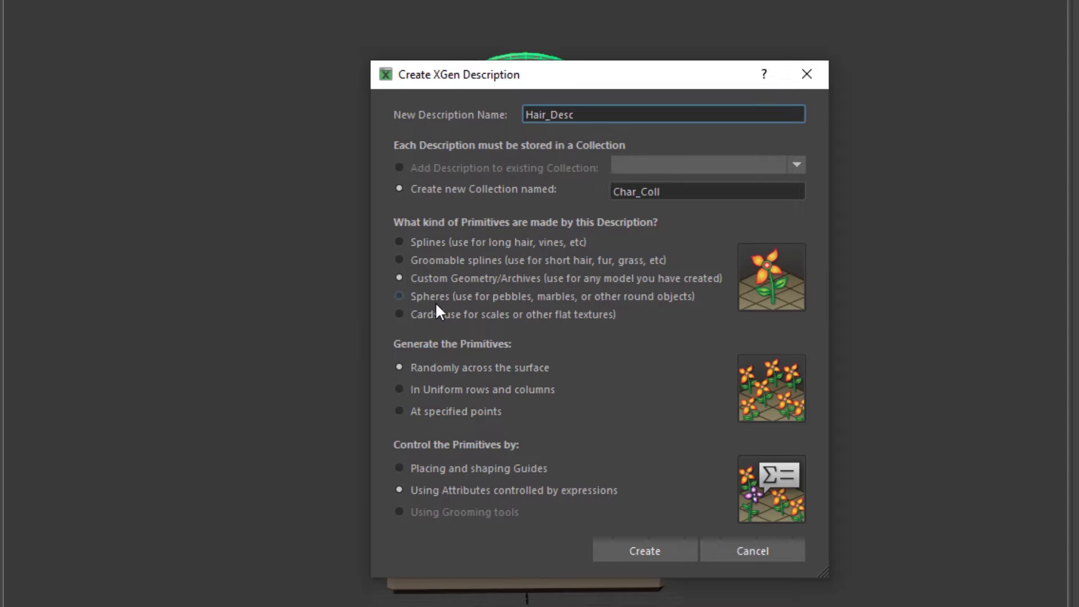
{"action": "left_click", "coordinate": [403, 241]}
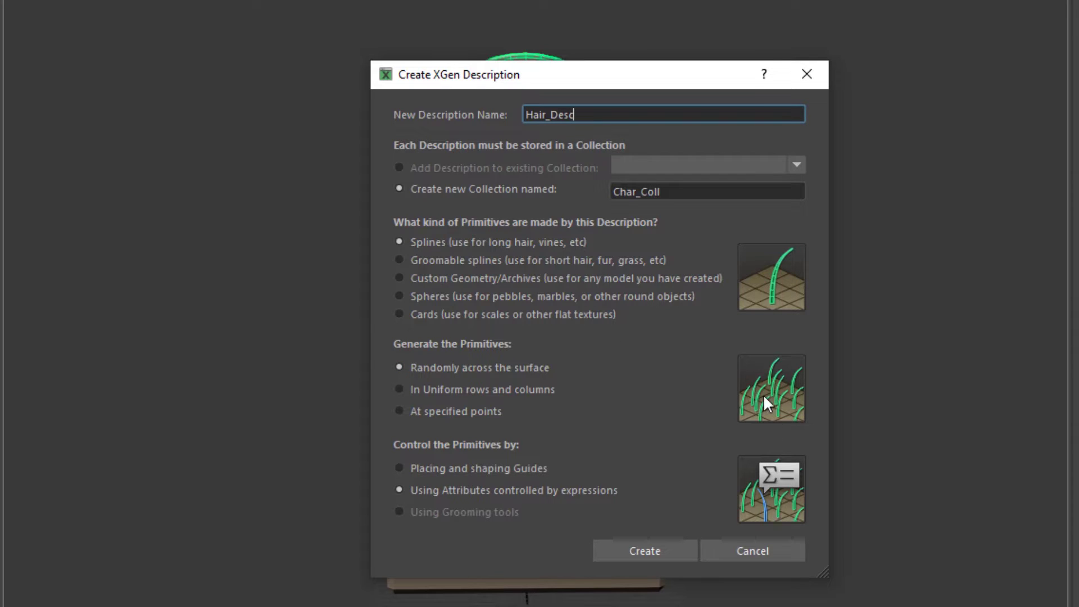
Generate the primitives randomly across the surface, control them by placing and shaping guides, and create the description.
{"action": "left_click", "coordinate": [400, 389]}
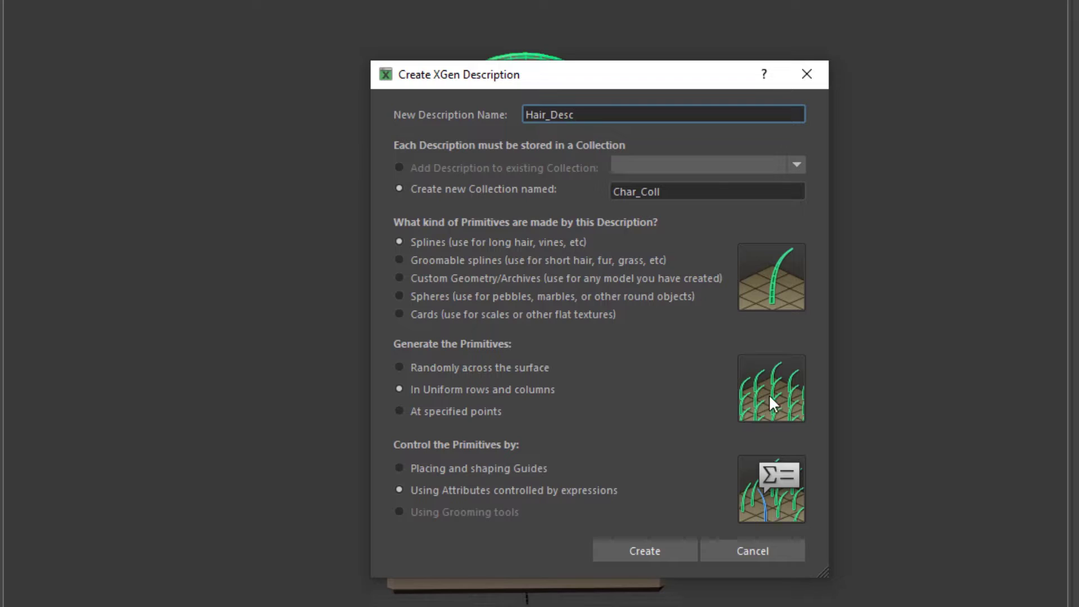
{"action": "left_click", "coordinate": [436, 368]}
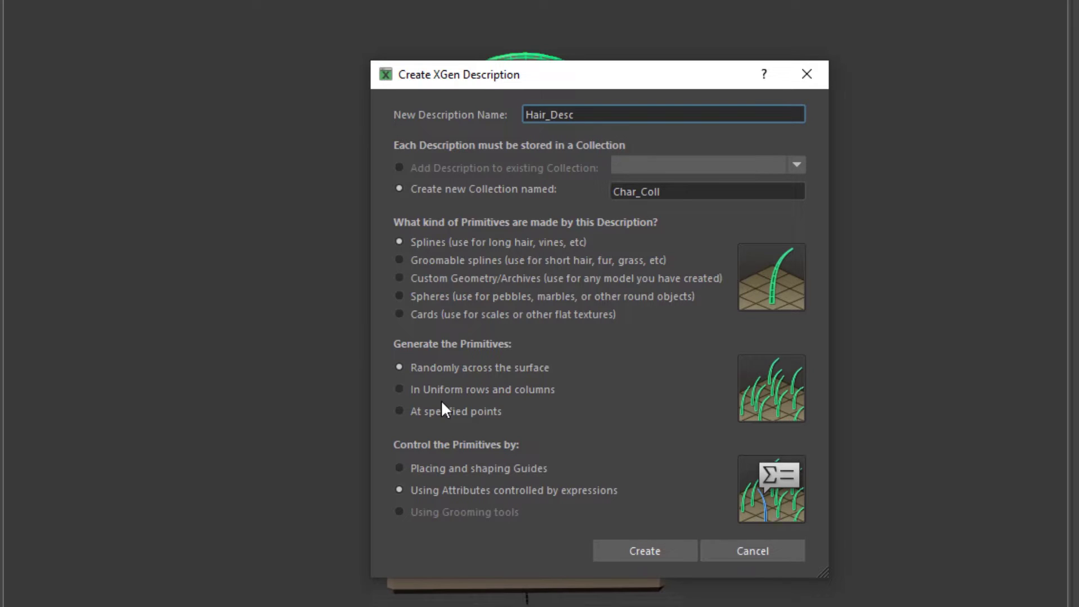
{"action": "left_click", "coordinate": [441, 472]}
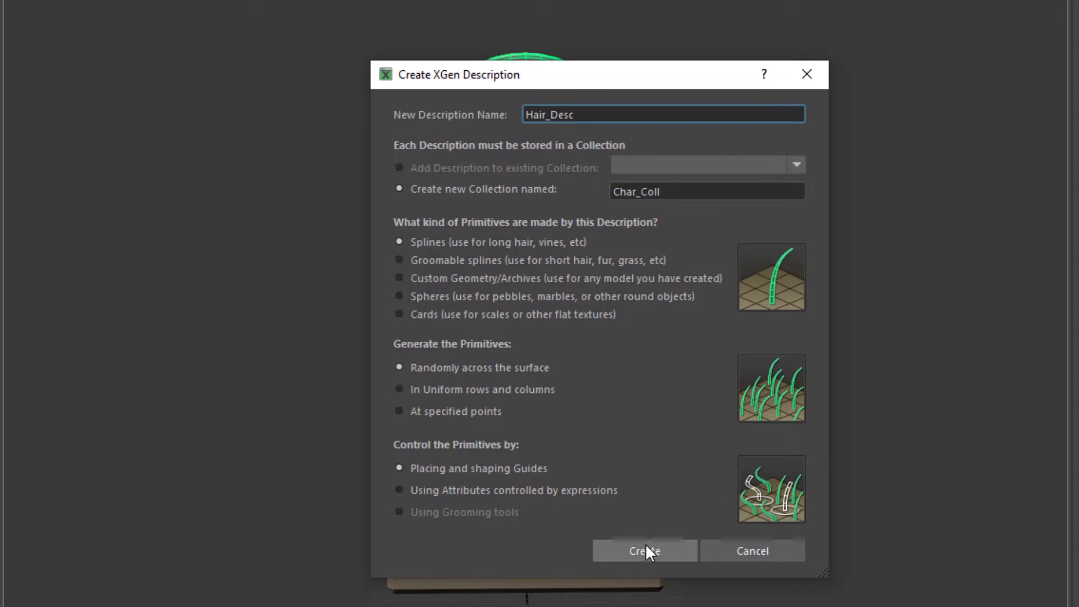
In File Explorer, browse Xgen_project through xgen, collections and Char_Coll to the Hair_Desc folder, and close the window.
{"action": "left_click_drag", "start_coordinate": [587, 85], "coordinate": [545, 126]}
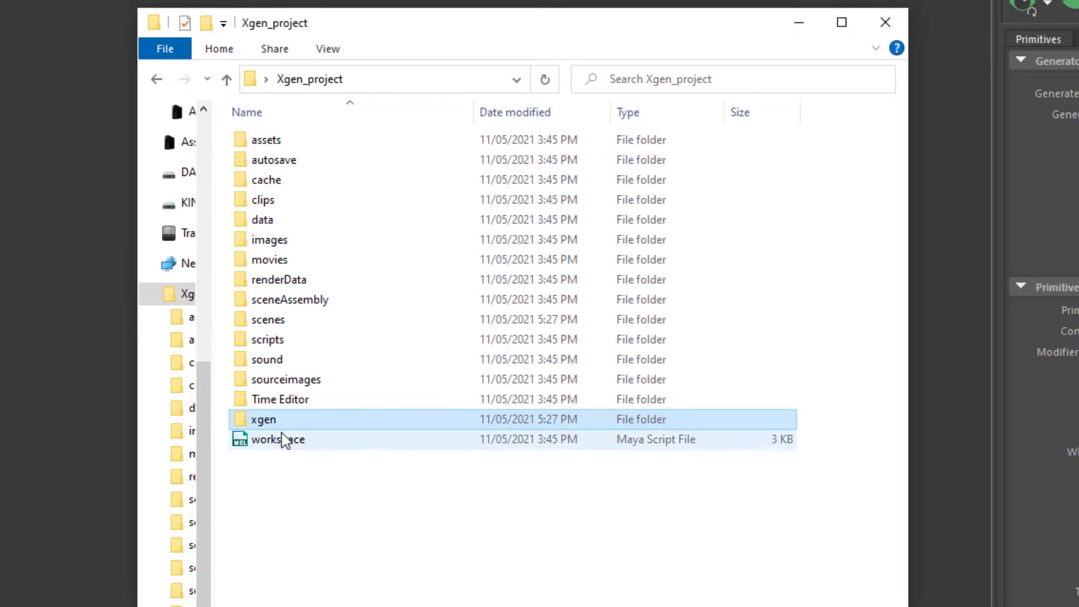
{"action": "left_click", "coordinate": [263, 426]}
{"action": "double_click", "coordinate": [263, 427]}
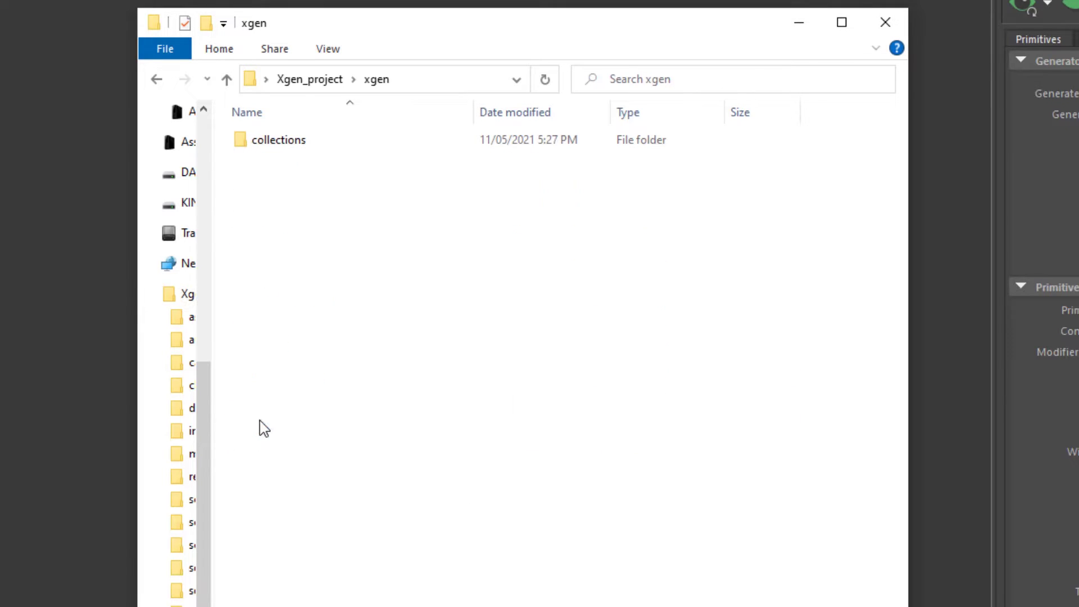
{"action": "double_click", "coordinate": [284, 147]}
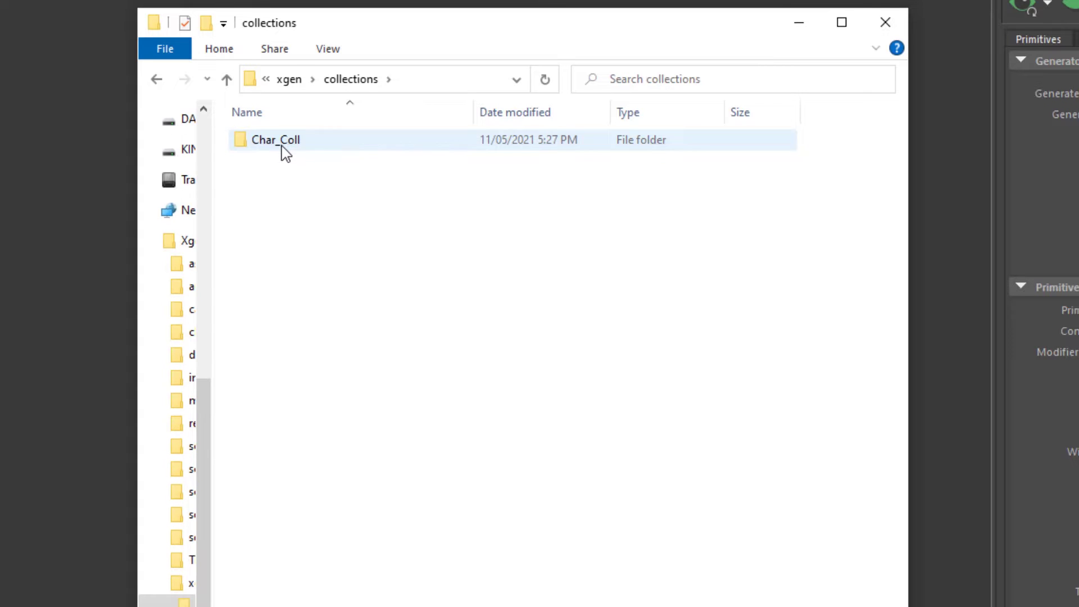
{"action": "double_click", "coordinate": [275, 149]}
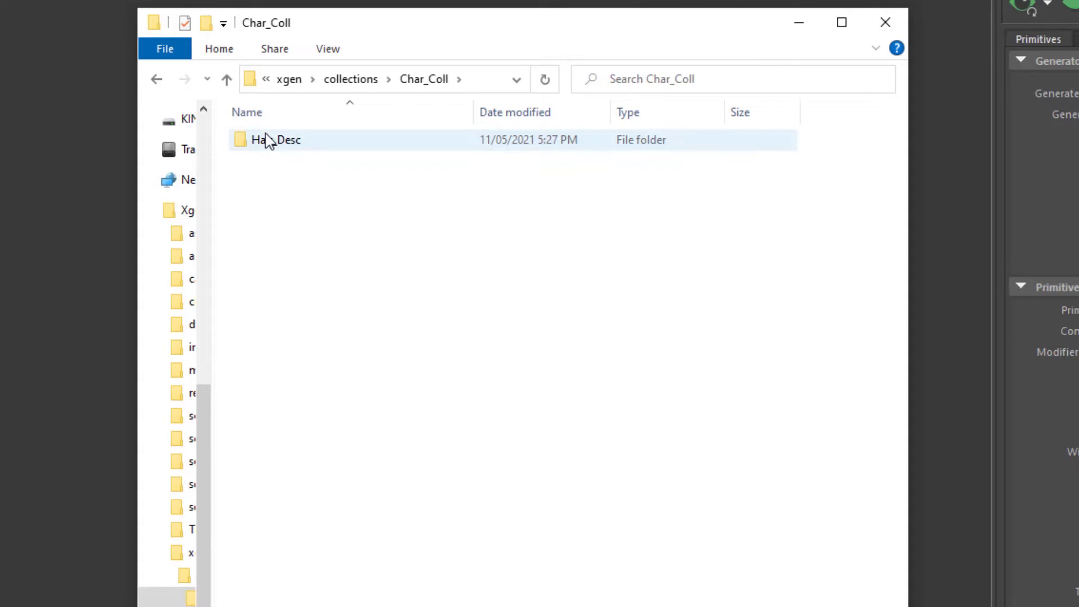
{"action": "left_click", "coordinate": [269, 147]}
{"action": "double_click", "coordinate": [268, 147]}
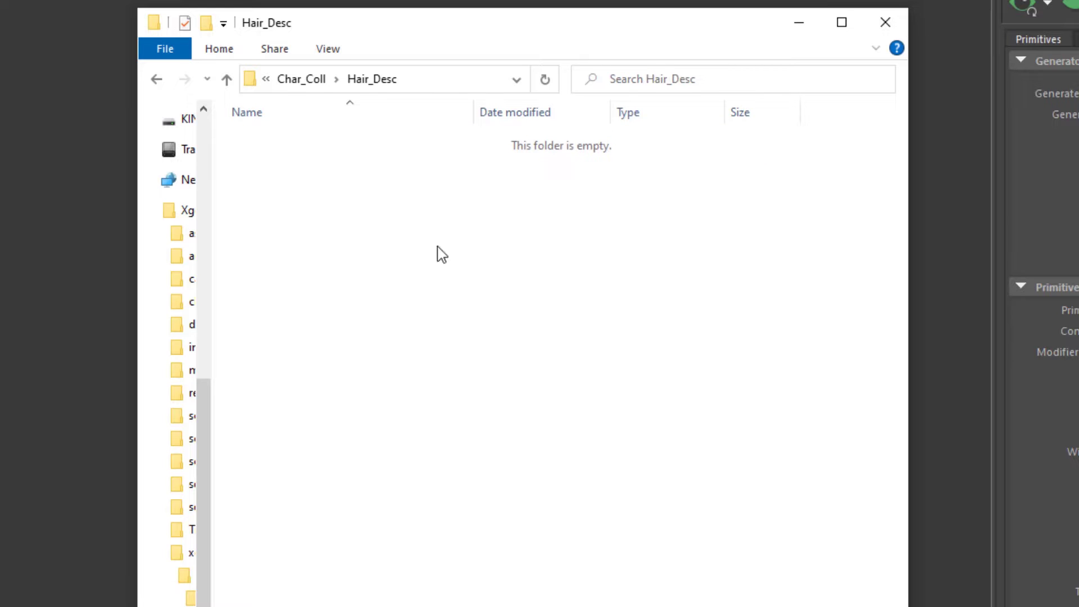
{"action": "left_click", "coordinate": [886, 20]}
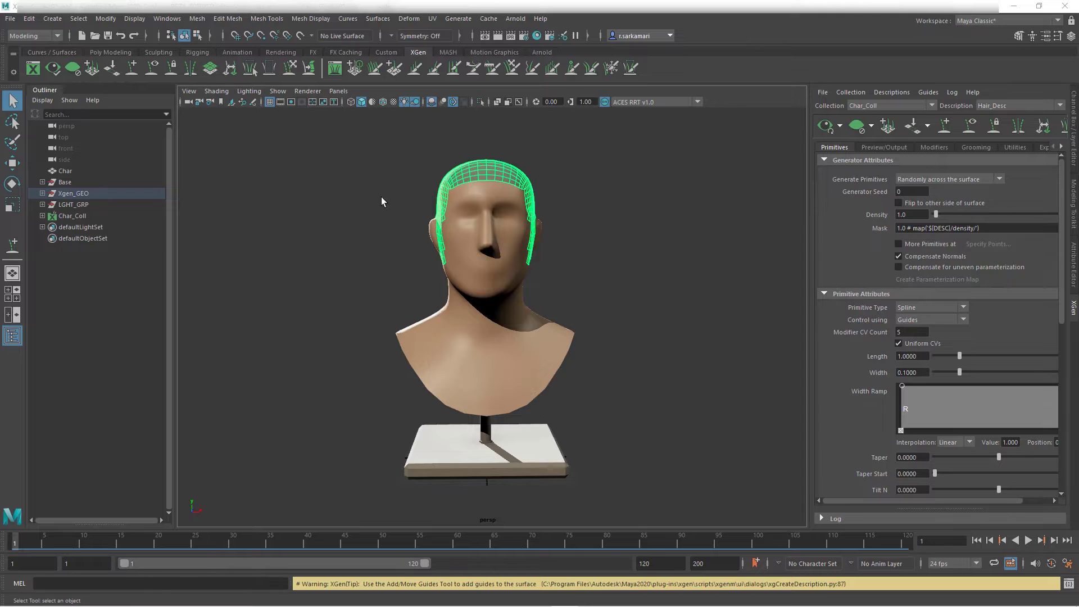
Expand the Char_Coll collection in the scene hierarchy and inspect its Hair_Desc description and scalp_Hair_Desc patch.
{"action": "left_click", "coordinate": [69, 217]}
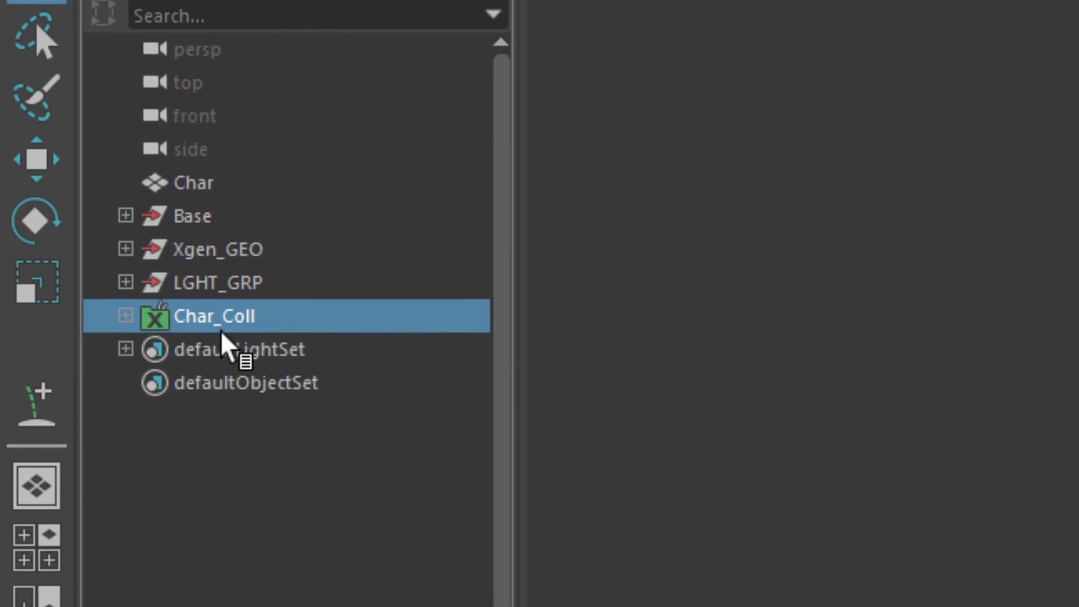
{"action": "left_click", "coordinate": [125, 315]}
{"action": "left_click", "coordinate": [146, 349]}
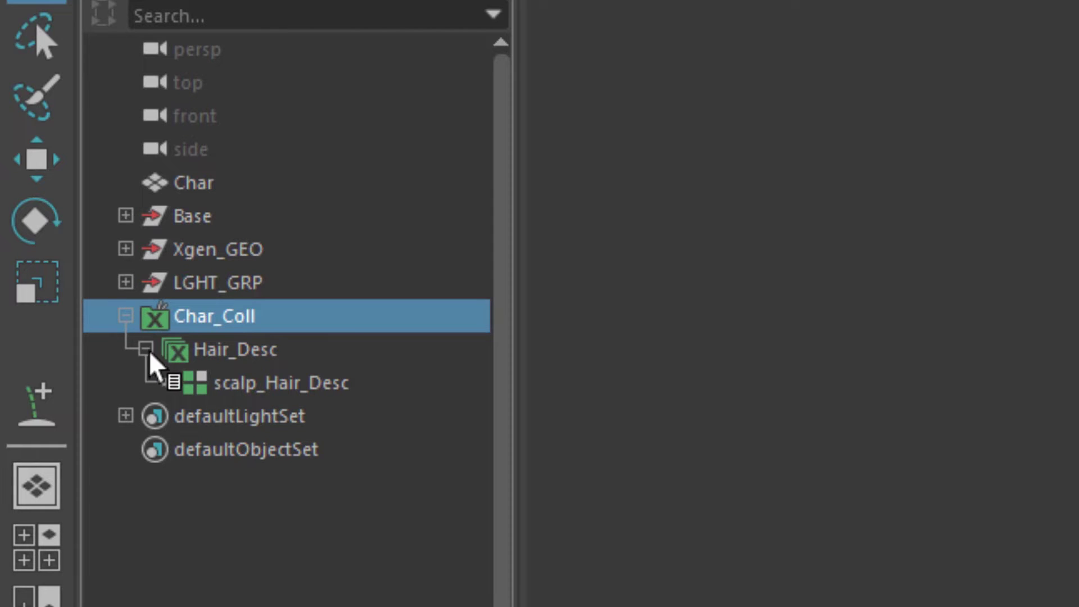
{"action": "left_click", "coordinate": [224, 358]}
{"action": "left_click_drag", "start_coordinate": [224, 356], "coordinate": [264, 402]}
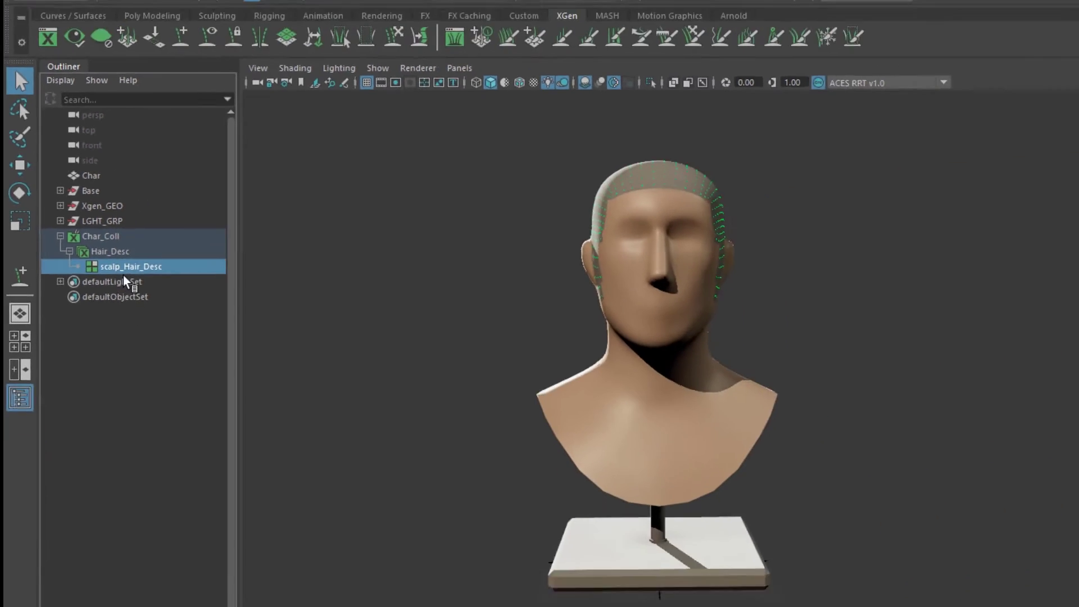
{"action": "left_click_drag", "start_coordinate": [123, 276], "coordinate": [112, 281]}
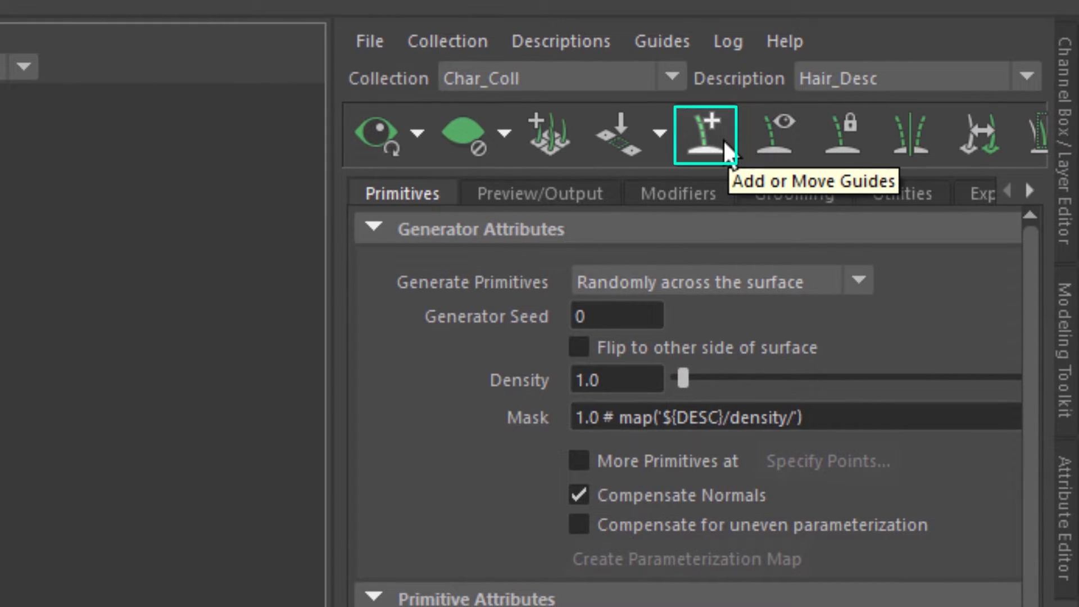
Place four guides in a row across the top front of the scalp with Add or Move Guides, and expand scalp_Hair_Desc.
{"action": "left_click", "coordinate": [722, 139]}
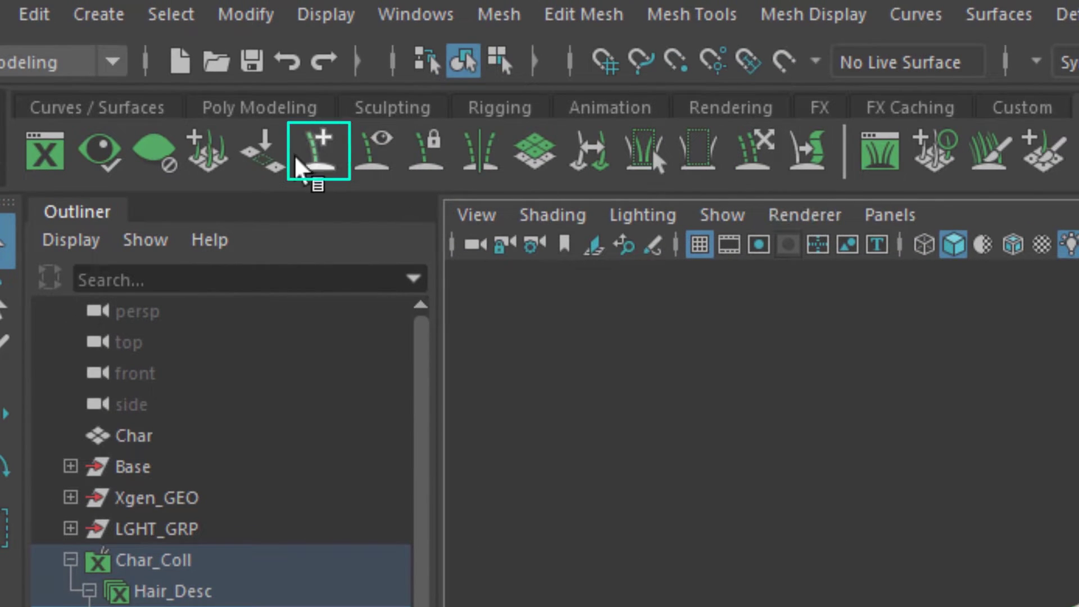
{"action": "left_click", "coordinate": [652, 146]}
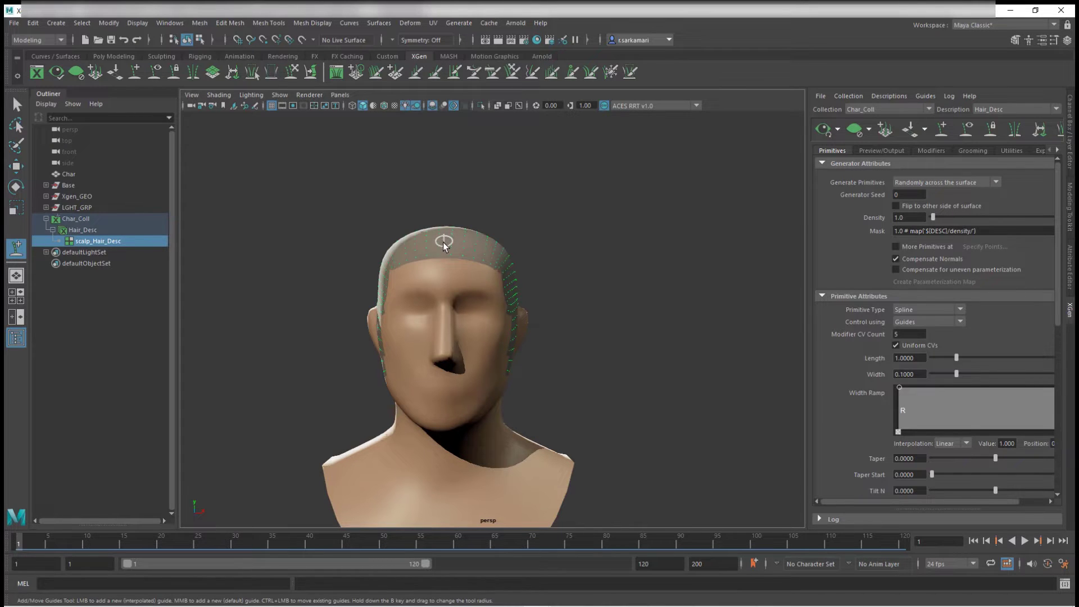
{"action": "left_click", "coordinate": [443, 236]}
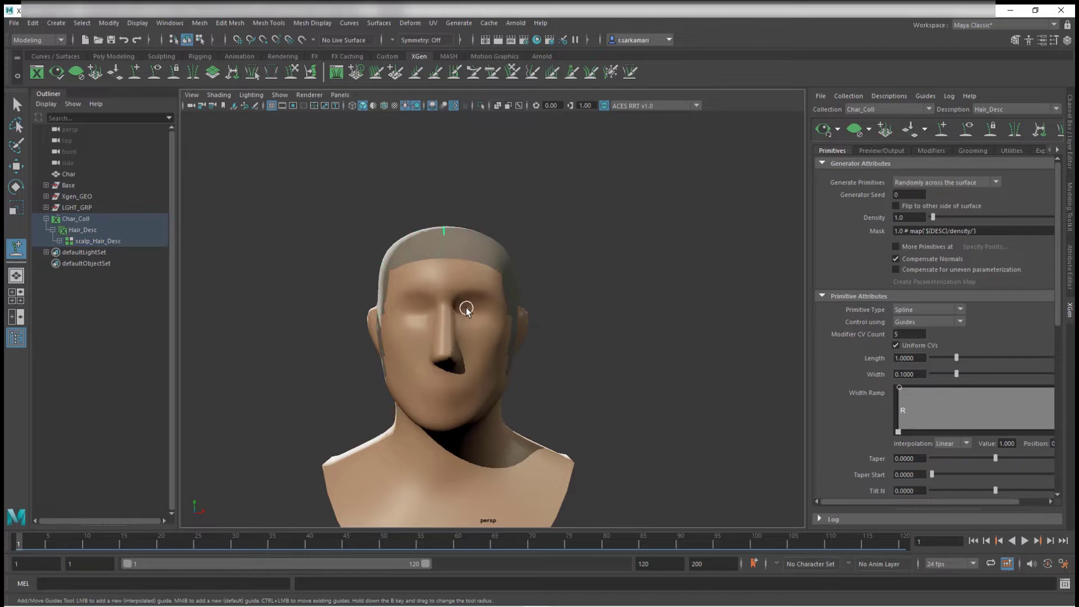
{"action": "left_click", "coordinate": [59, 241]}
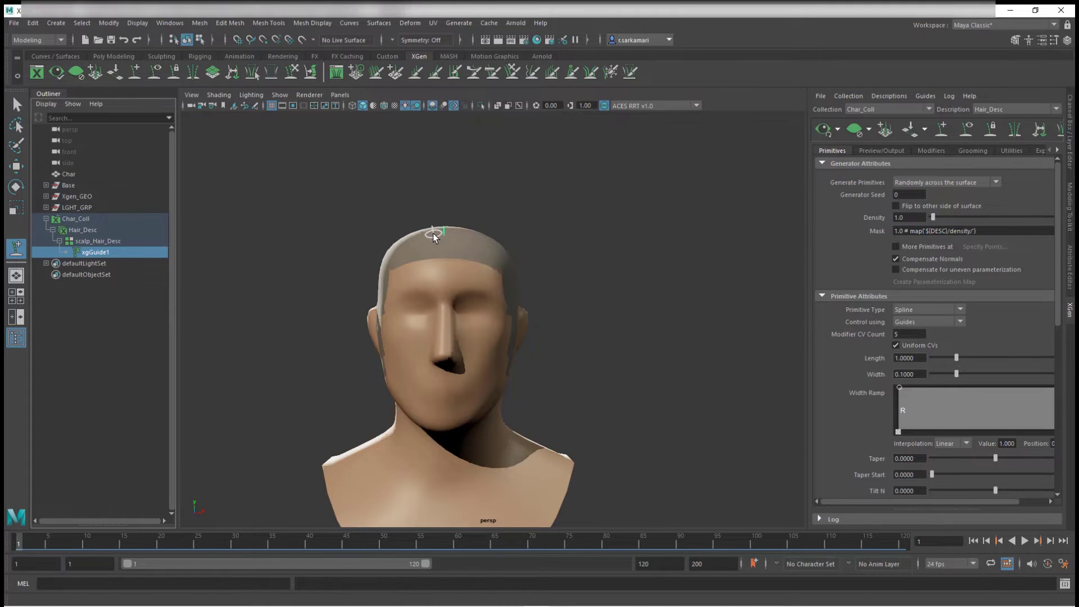
{"action": "left_click", "coordinate": [432, 232]}
{"action": "left_click", "coordinate": [456, 232]}
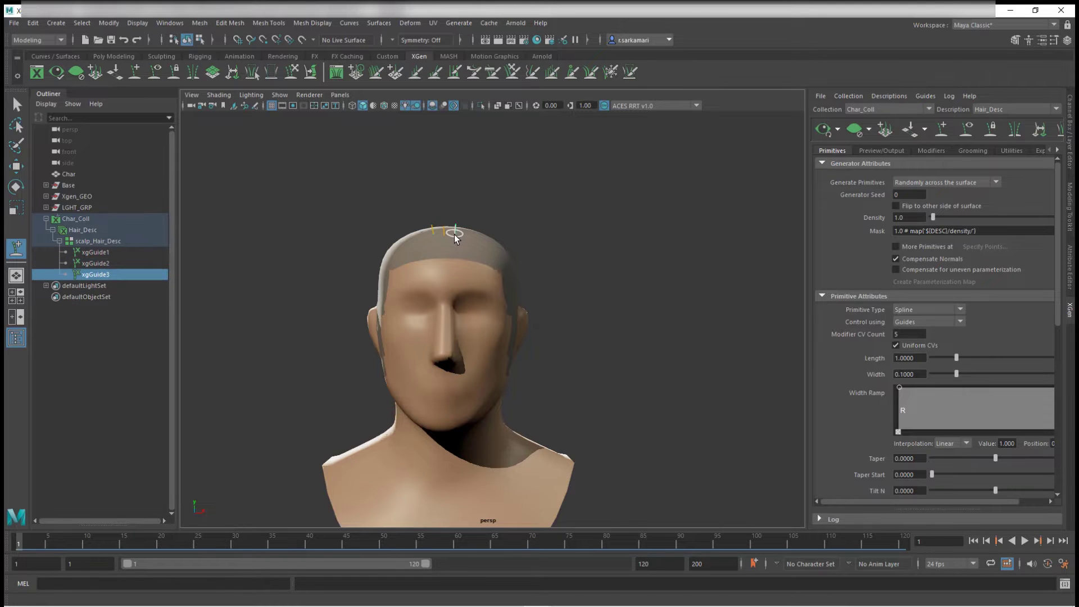
{"action": "left_click", "coordinate": [466, 236]}
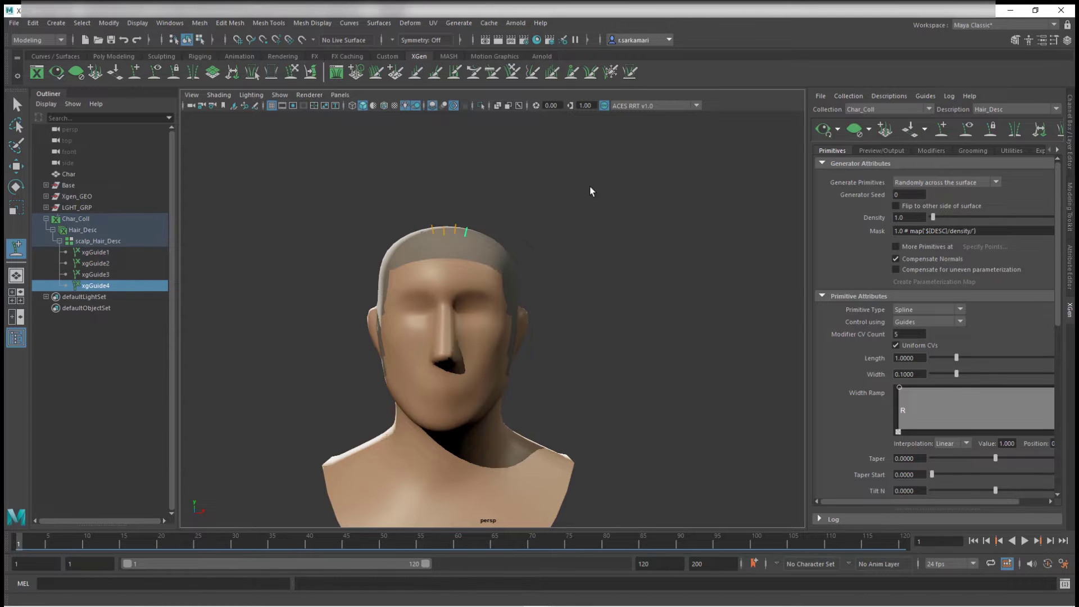
Generate the hair preview on the scalp, examine the splines around the guides up close, and clear the preview.
{"action": "left_click", "coordinate": [823, 131]}
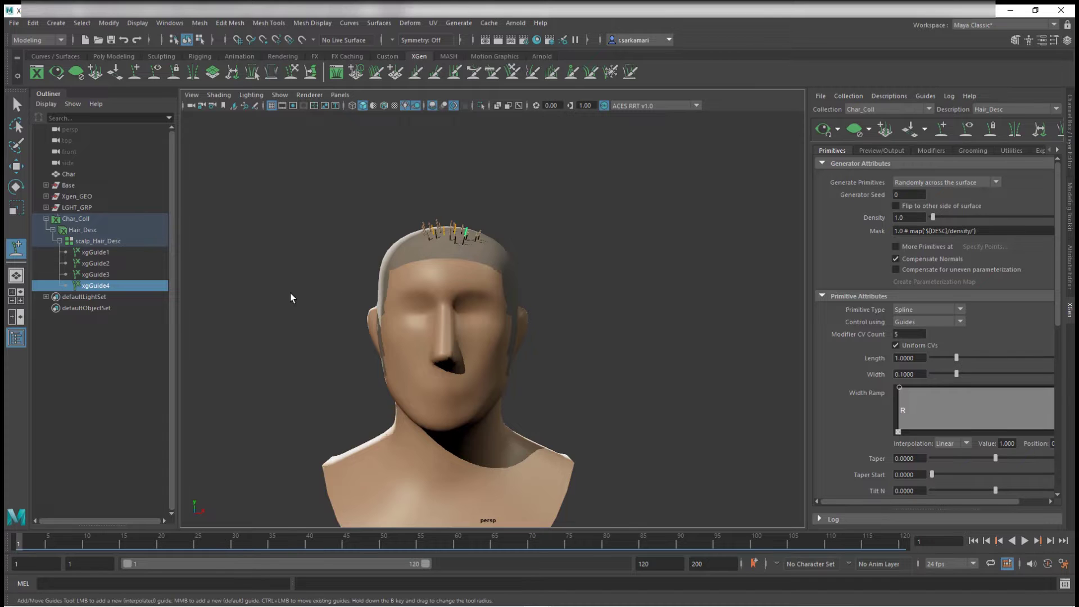
{"action": "right_click_drag", "start_coordinate": [285, 294], "coordinate": [444, 330], "text": "alt"}
{"action": "left_click_drag", "start_coordinate": [443, 329], "coordinate": [438, 334], "text": "alt"}
{"action": "right_click_drag", "start_coordinate": [439, 334], "coordinate": [477, 351], "text": "alt"}
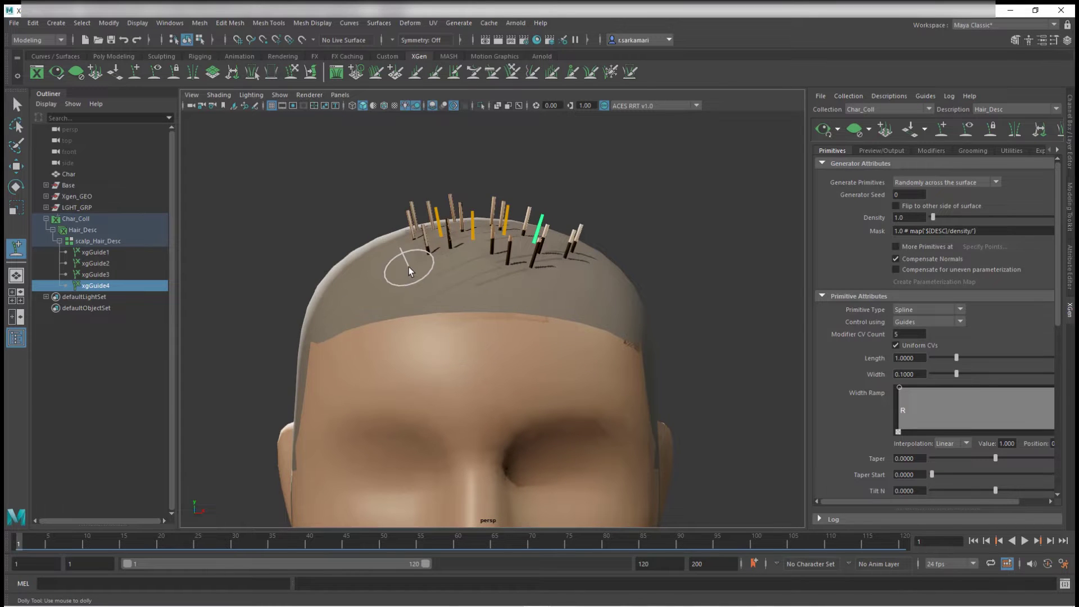
{"action": "left_click", "coordinate": [854, 129]}
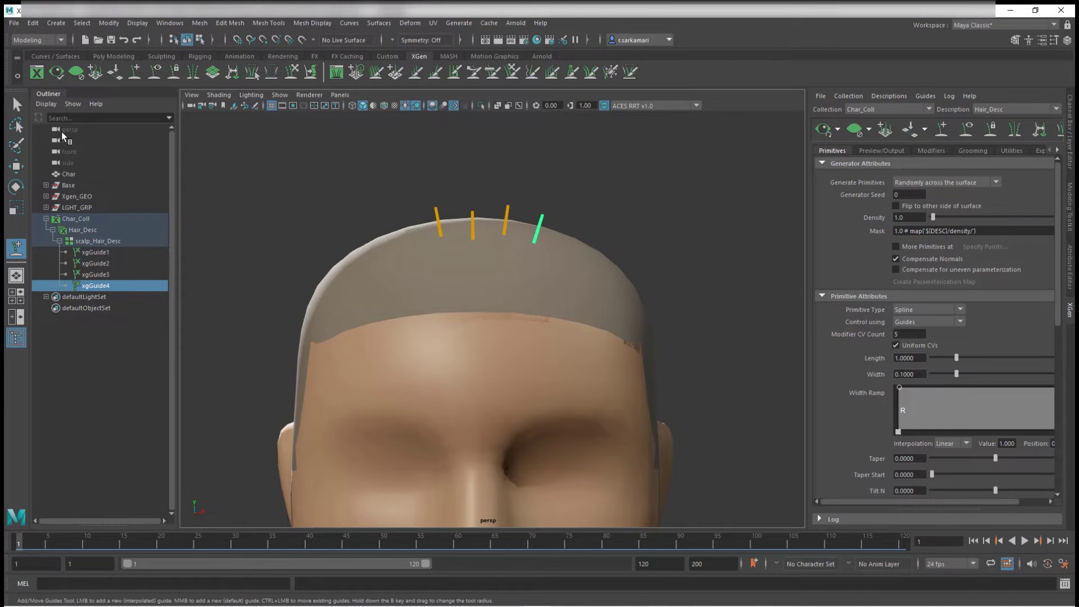
Select each of the four guides on the scalp individually with the Select tool.
{"action": "left_click", "coordinate": [18, 107]}
{"action": "left_click", "coordinate": [438, 220]}
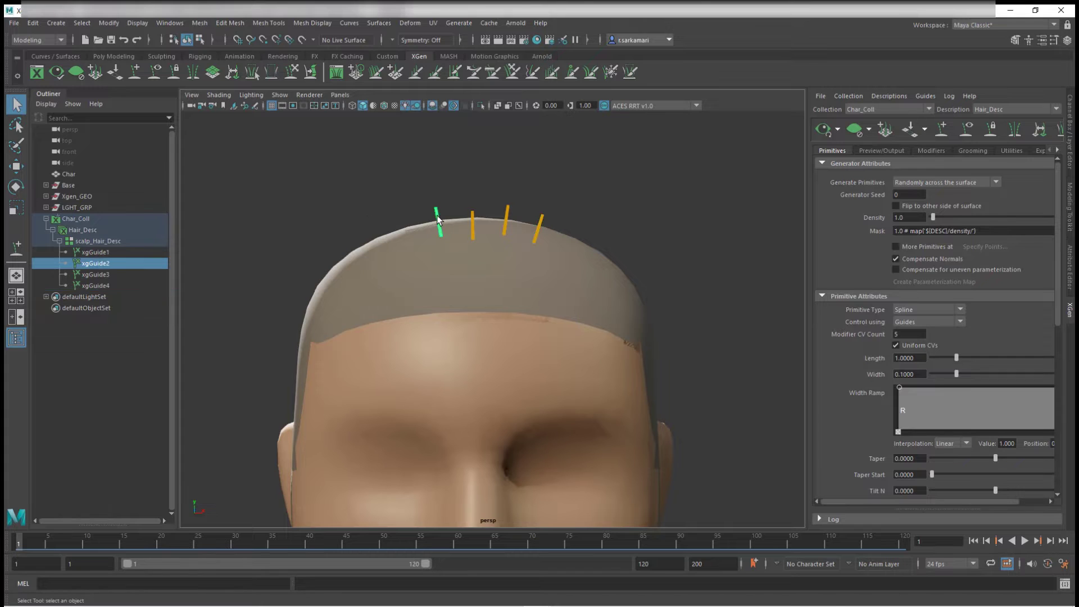
{"action": "left_click", "coordinate": [473, 225]}
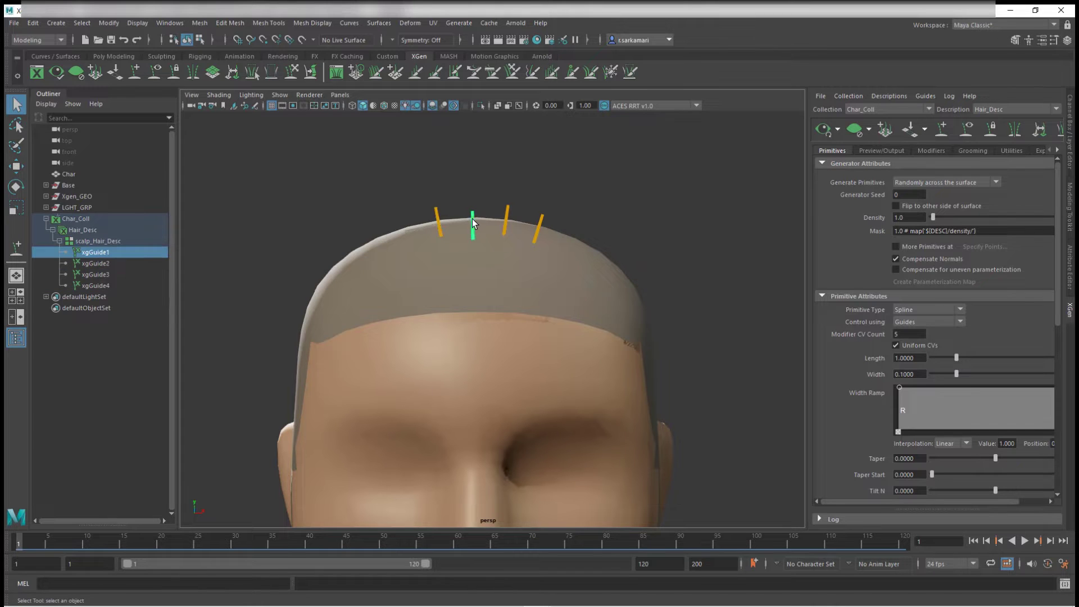
{"action": "left_click", "coordinate": [507, 215]}
{"action": "left_click", "coordinate": [540, 225]}
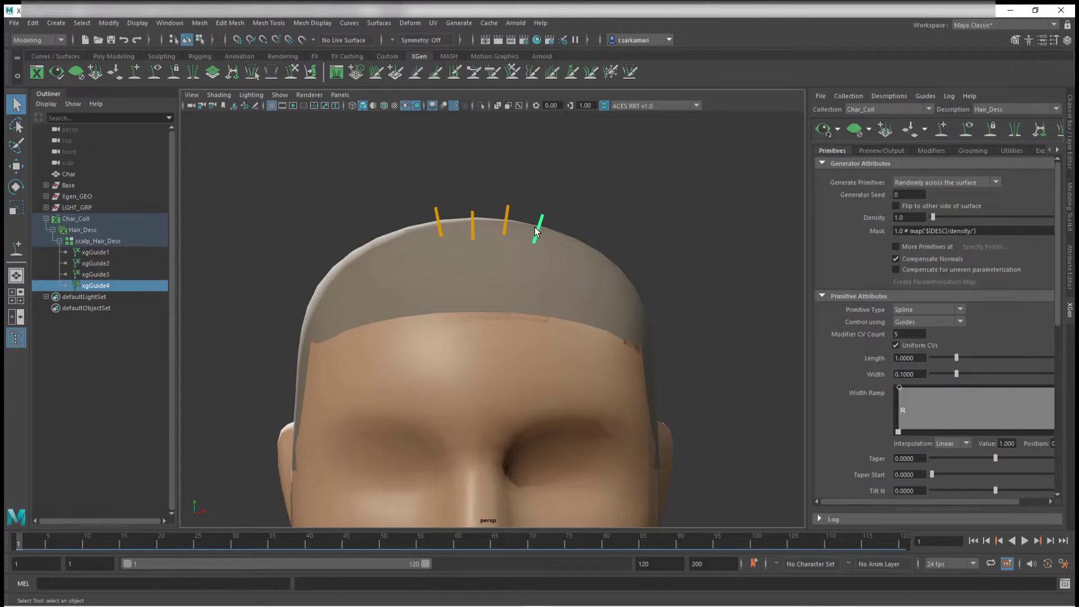
Scale up the two middle guides, xgGuide1 and xgGuide3, so they stand much taller than the outer ones.
{"action": "left_click", "coordinate": [472, 232]}
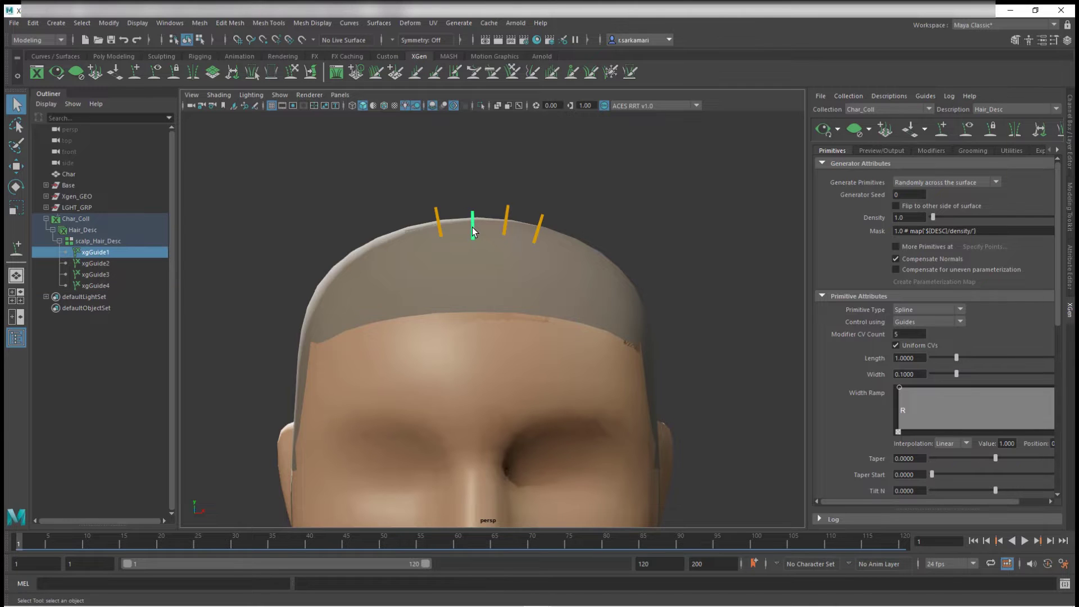
{"action": "key", "text": "r"}
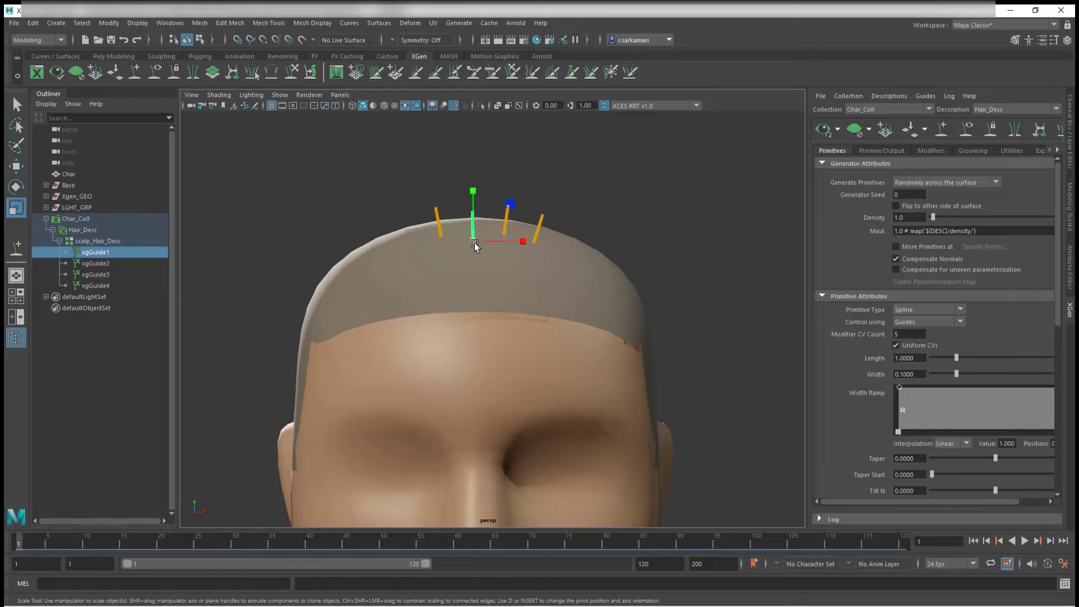
{"action": "left_click_drag", "start_coordinate": [475, 245], "coordinate": [572, 298]}
{"action": "left_click", "coordinate": [506, 241]}
{"action": "left_click", "coordinate": [507, 214]}
Rotate the two outer guides, xgGuide2 and xgGuide4, so they tilt outward away from the middle guides.
{"action": "left_click", "coordinate": [436, 221]}
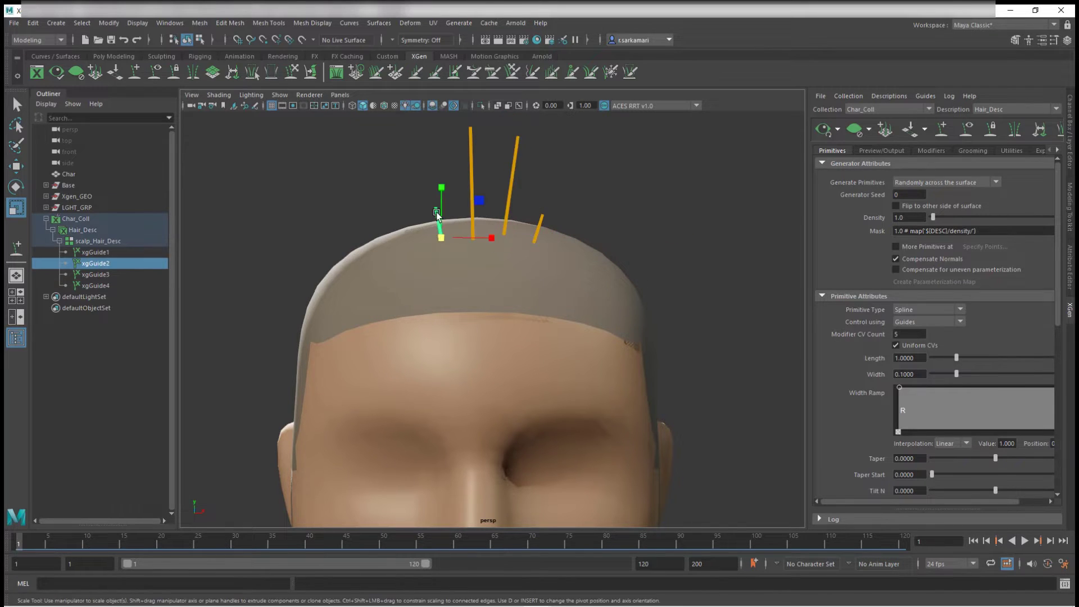
{"action": "key", "text": "e"}
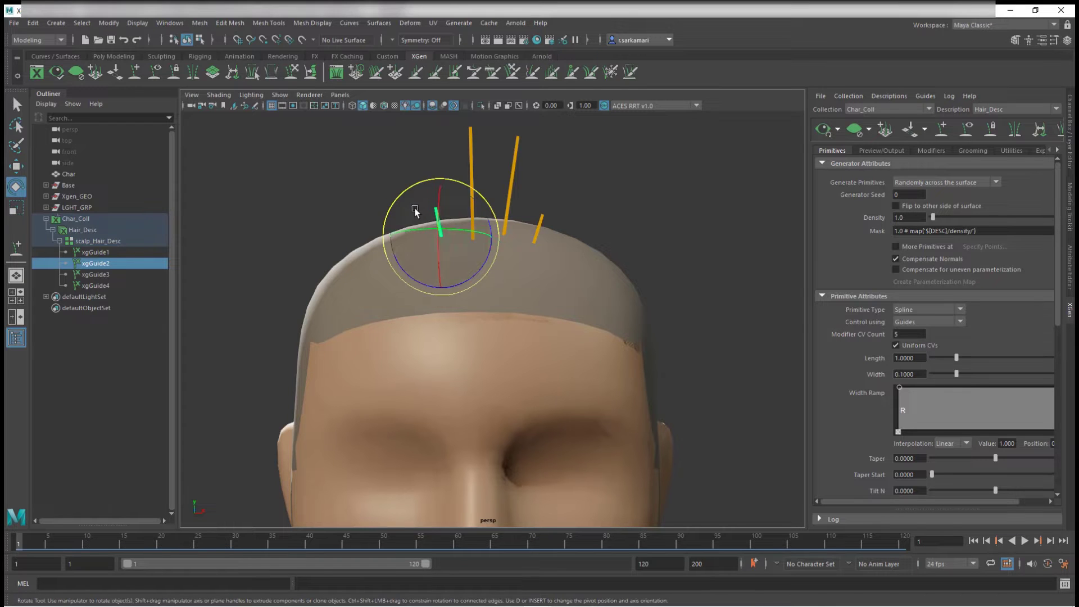
{"action": "left_click_drag", "start_coordinate": [403, 195], "coordinate": [392, 211]}
{"action": "left_click", "coordinate": [540, 222]}
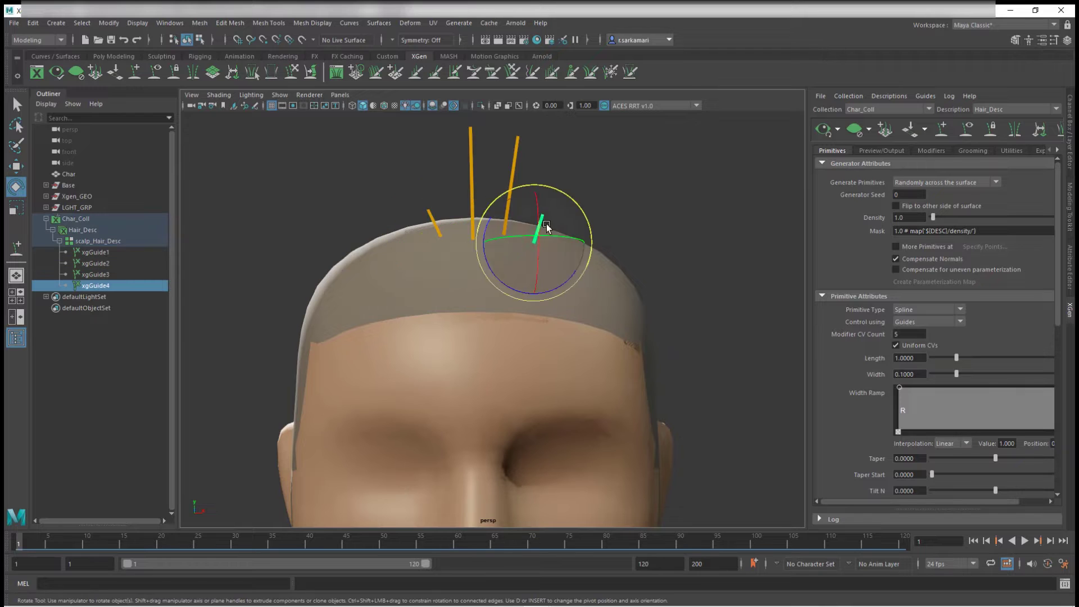
{"action": "left_click_drag", "start_coordinate": [569, 196], "coordinate": [595, 309]}
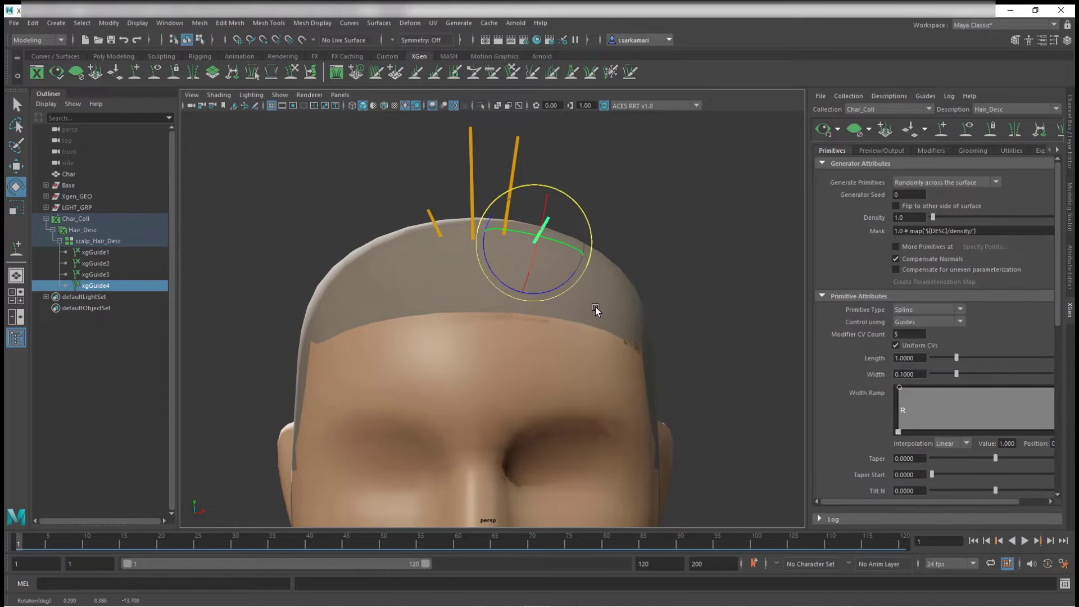
Try the Move tool on xgGuide4, and slide both outer guides along the scalp with Add or Move Guides.
{"action": "key", "text": "w"}
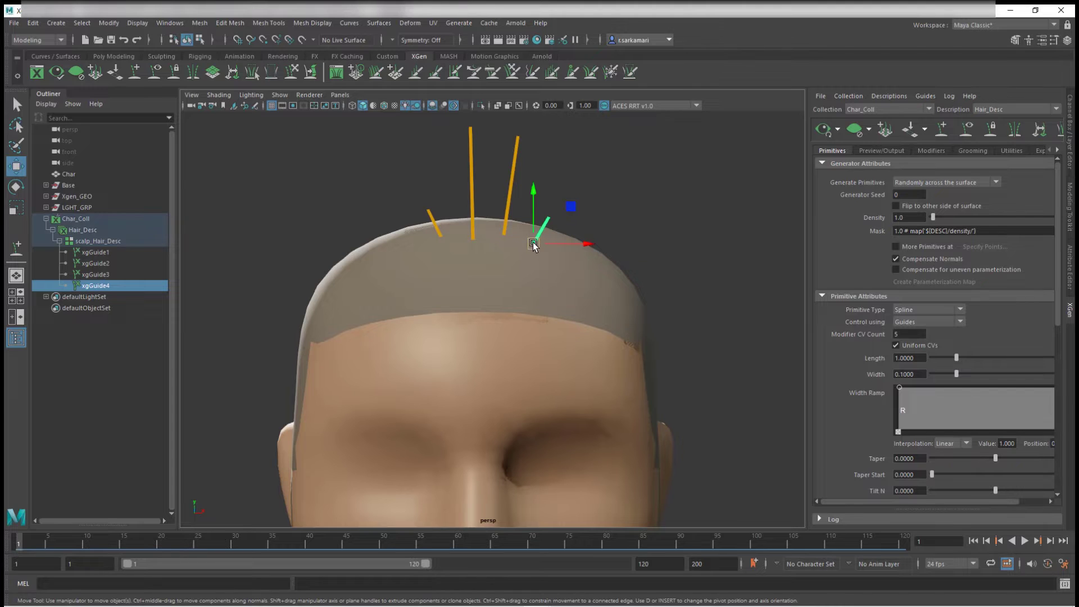
{"action": "mouse_move", "coordinate": [532, 246]}
{"action": "left_mouse_down"}
{"action": "mouse_move", "coordinate": [475, 242]}
{"action": "mouse_move", "coordinate": [501, 258]}
{"action": "mouse_move", "coordinate": [533, 245]}
{"action": "left_mouse_up"}
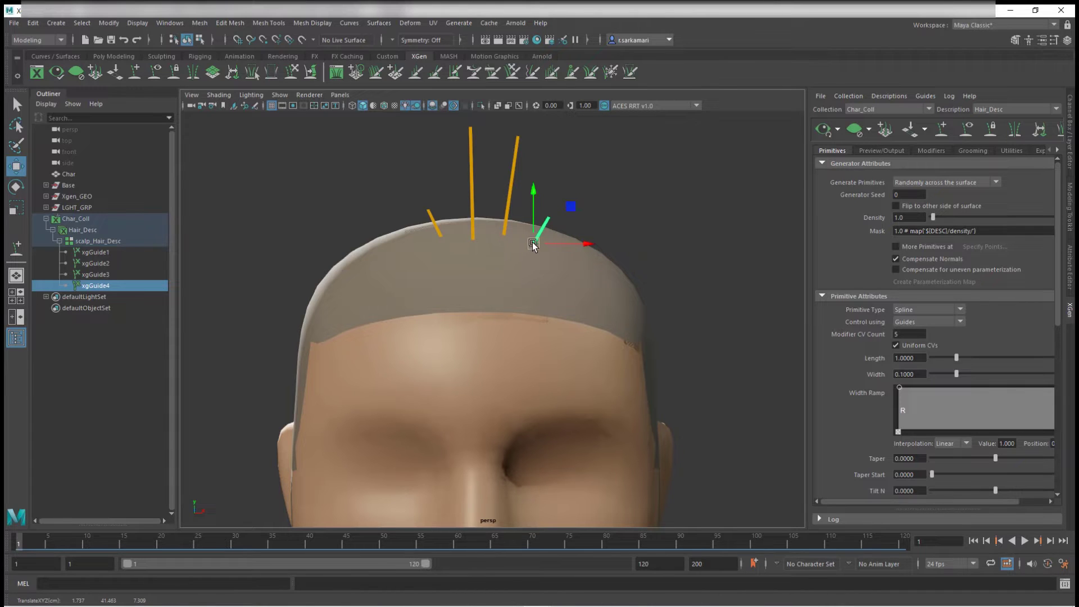
{"action": "left_click", "coordinate": [135, 81]}
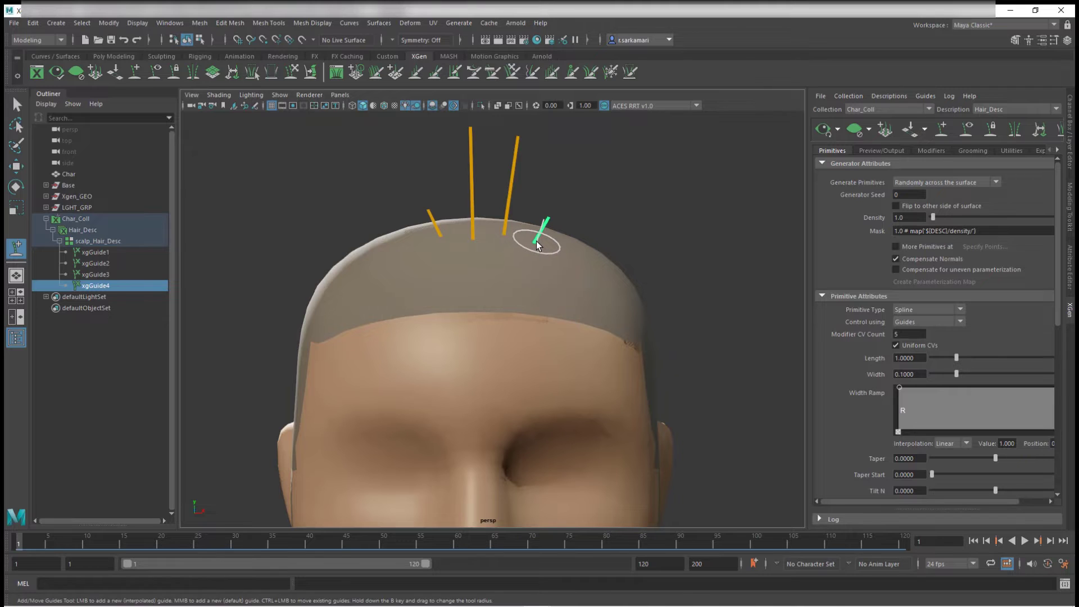
{"action": "mouse_move", "coordinate": [557, 243]}
{"action": "left_mouse_down", "text": "ctrl"}
{"action": "mouse_move", "coordinate": [574, 262]}
{"action": "mouse_move", "coordinate": [554, 236]}
{"action": "mouse_move", "coordinate": [532, 239]}
{"action": "left_mouse_up", "text": "ctrl"}
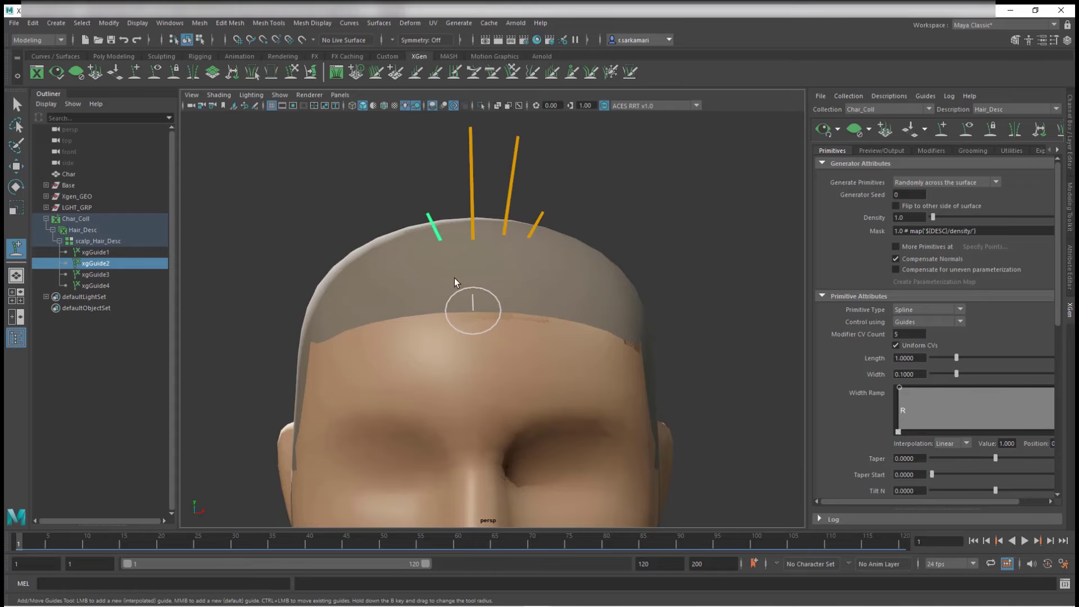
Bend xgGuide1 into an S-shaped curve by moving its upper, middle and lower guide control points.
{"action": "left_click", "coordinate": [16, 105]}
{"action": "left_click", "coordinate": [471, 204]}
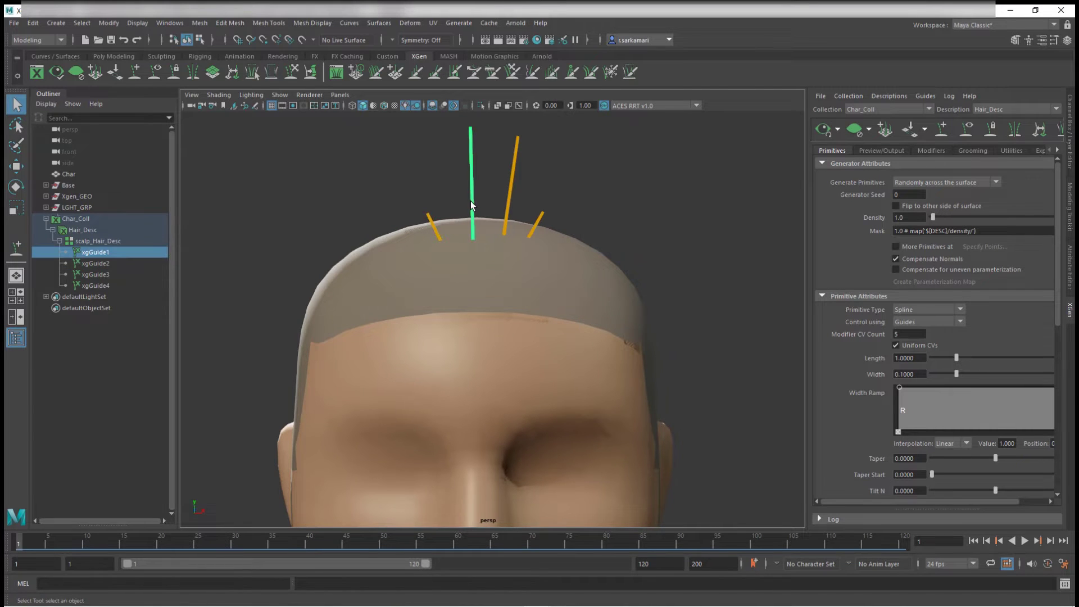
{"action": "key", "text": "f"}
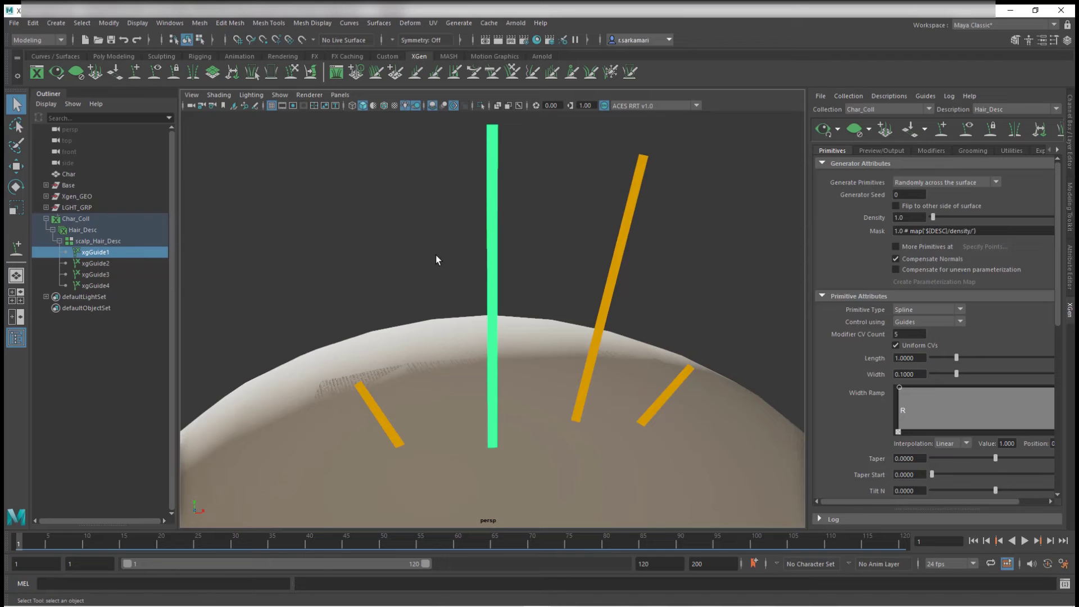
{"action": "left_click_drag", "start_coordinate": [437, 259], "coordinate": [393, 243], "text": "alt"}
{"action": "right_click", "coordinate": [489, 262]}
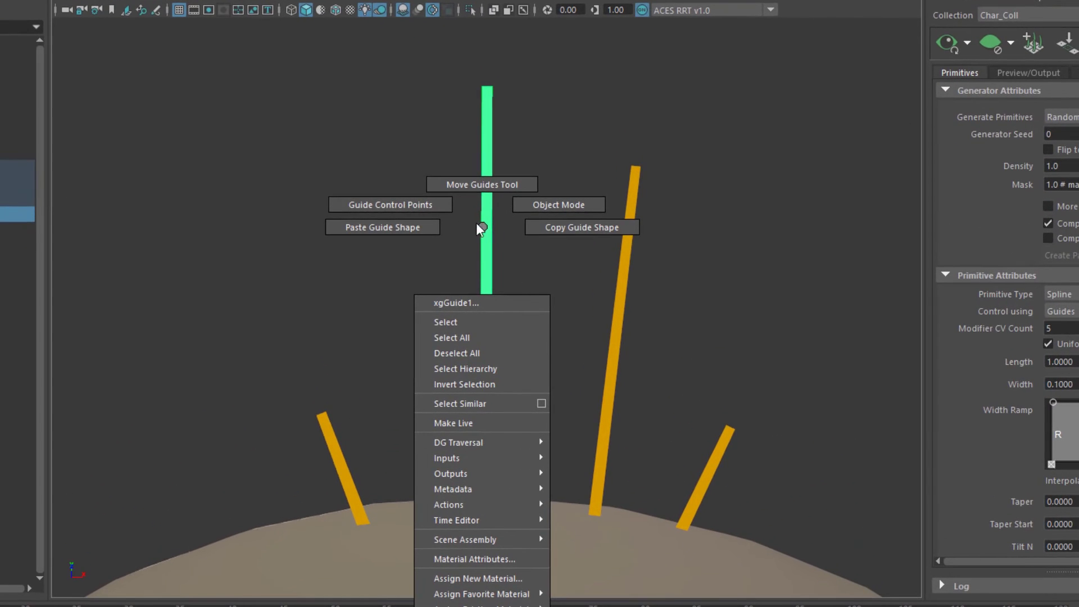
{"action": "left_click", "coordinate": [438, 203]}
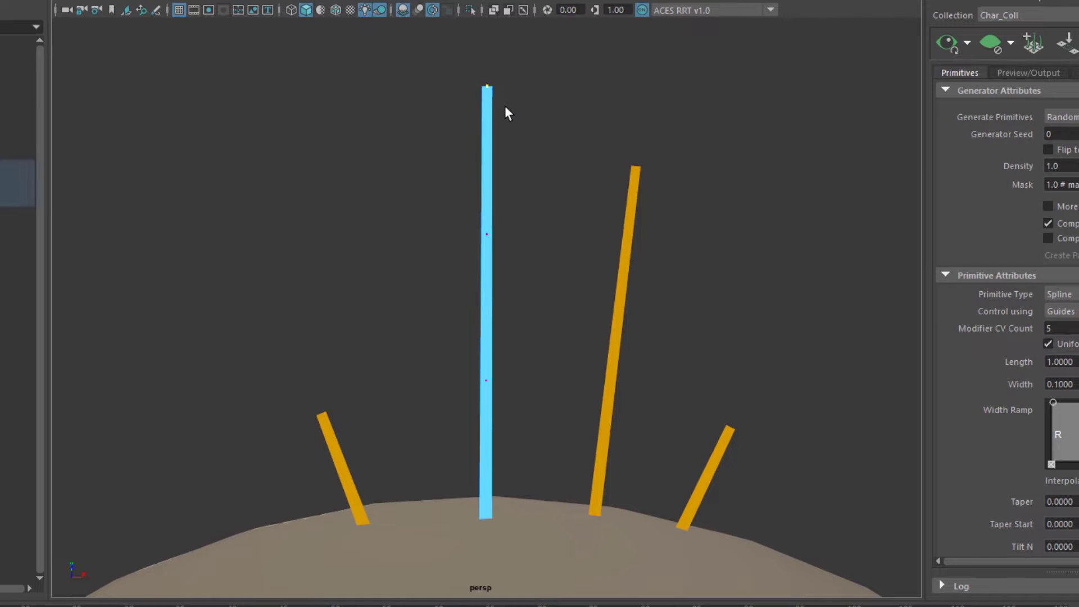
{"action": "left_click", "coordinate": [488, 88]}
{"action": "left_click_drag", "start_coordinate": [490, 80], "coordinate": [430, 210]}
{"action": "left_click", "coordinate": [486, 233]}
{"action": "left_click_drag", "start_coordinate": [483, 235], "coordinate": [559, 190]}
{"action": "left_click", "coordinate": [487, 382]}
{"action": "left_click_drag", "start_coordinate": [485, 387], "coordinate": [423, 394]}
Curve xgGuide3 by moving its tip control point outward and the one below it slightly toward xgGuide1.
{"action": "left_click", "coordinate": [618, 328]}
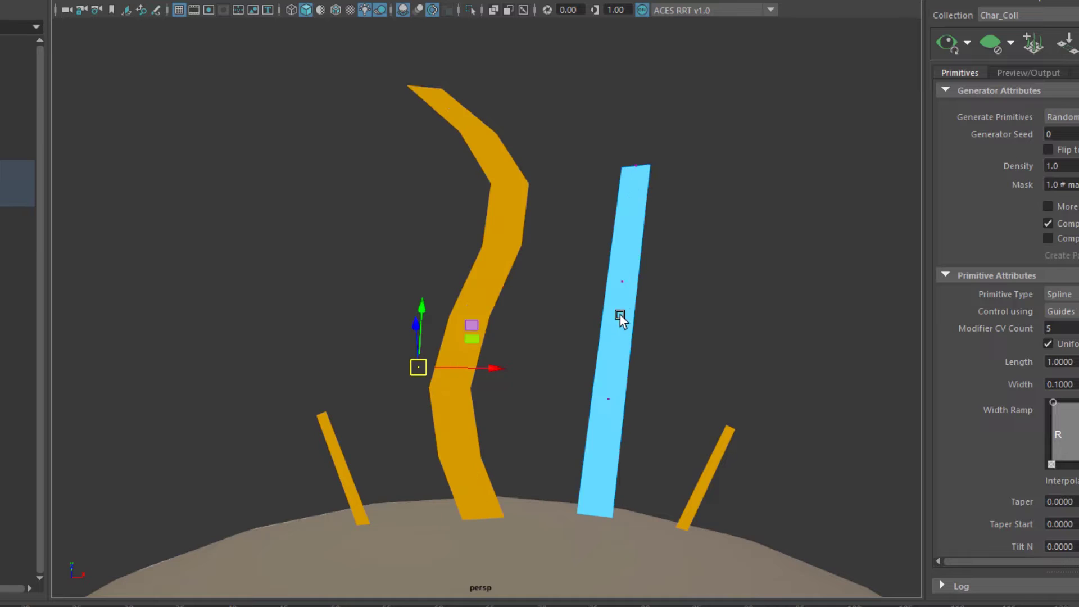
{"action": "right_click_drag", "start_coordinate": [619, 278], "coordinate": [574, 269]}
{"action": "left_click", "coordinate": [635, 168]}
{"action": "left_click_drag", "start_coordinate": [635, 168], "coordinate": [701, 186]}
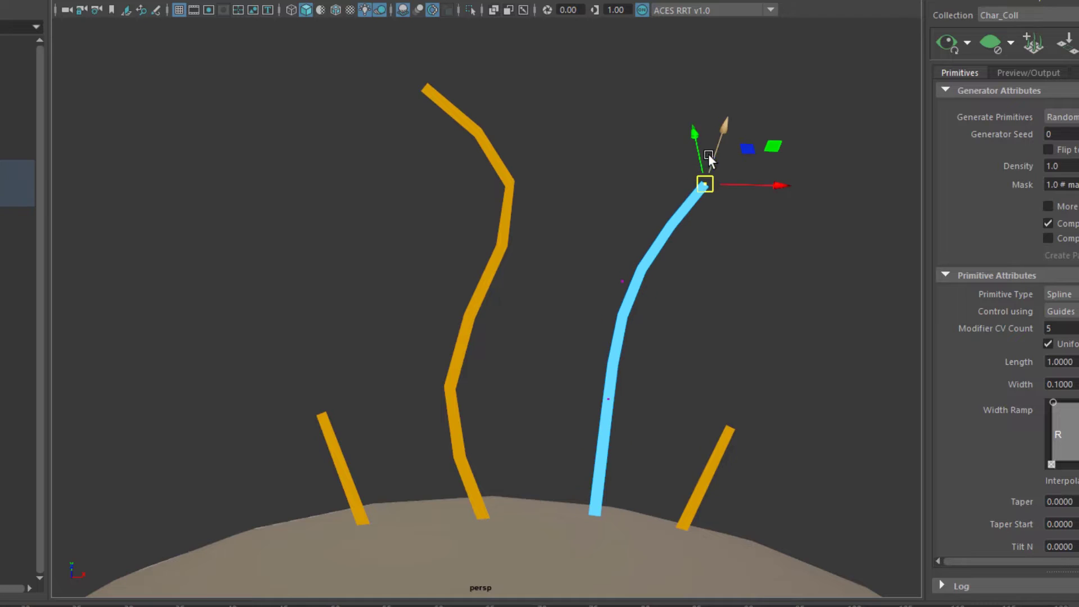
{"action": "left_click", "coordinate": [617, 287]}
{"action": "left_click_drag", "start_coordinate": [617, 287], "coordinate": [600, 270]}
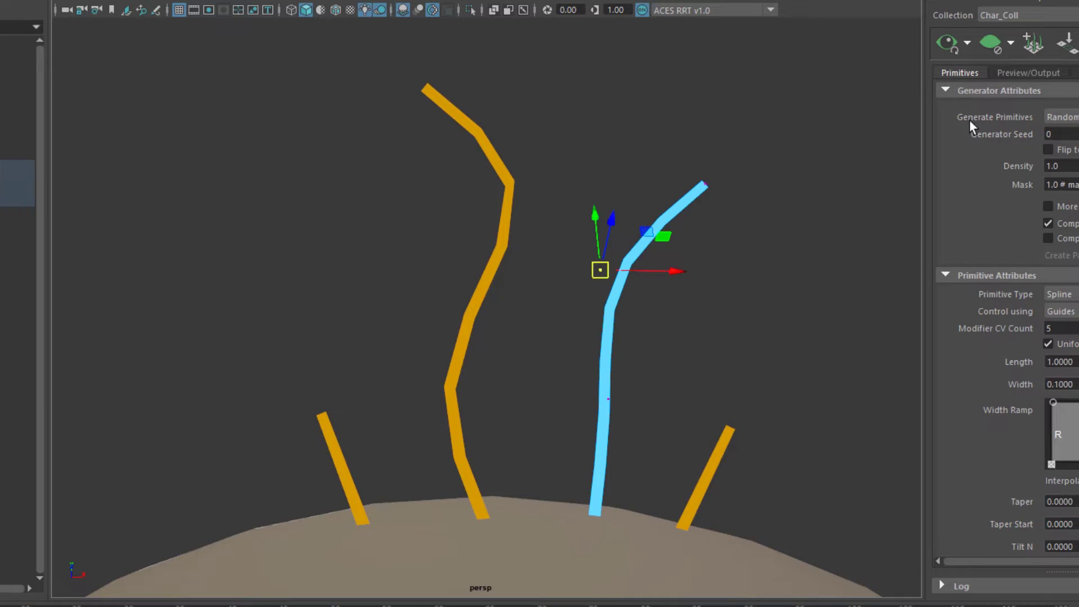
Raise the two middle control points of xgGuide3 close to its tip to hook the guide and space its points unevenly.
{"action": "left_click", "coordinate": [939, 42]}
{"action": "left_click", "coordinate": [614, 286]}
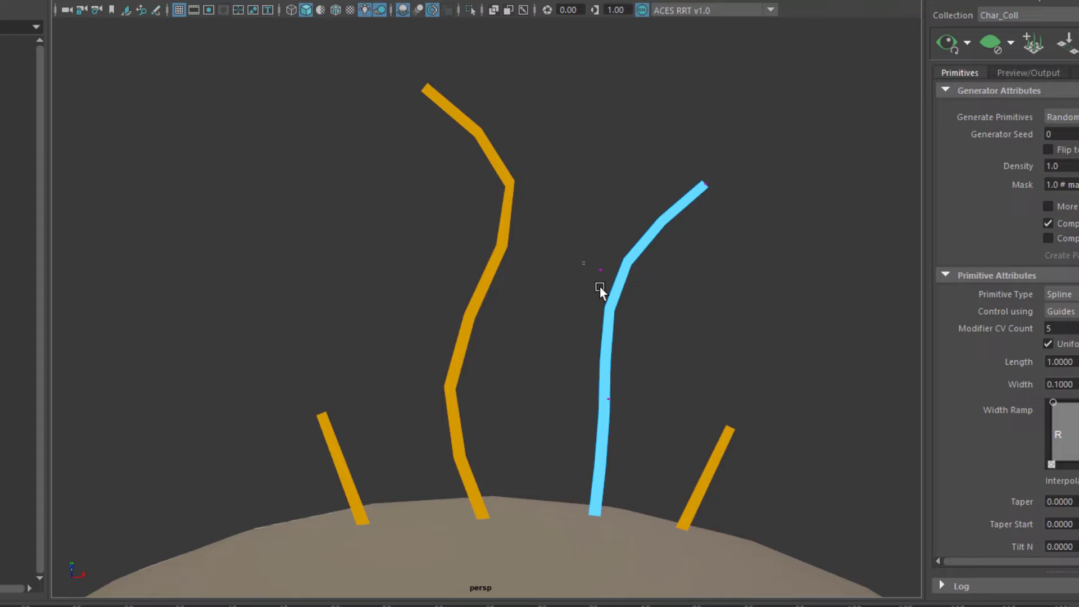
{"action": "left_click", "coordinate": [601, 271]}
{"action": "left_click_drag", "start_coordinate": [602, 272], "coordinate": [599, 140]}
{"action": "left_click", "coordinate": [615, 405]}
{"action": "left_click_drag", "start_coordinate": [613, 403], "coordinate": [602, 238]}
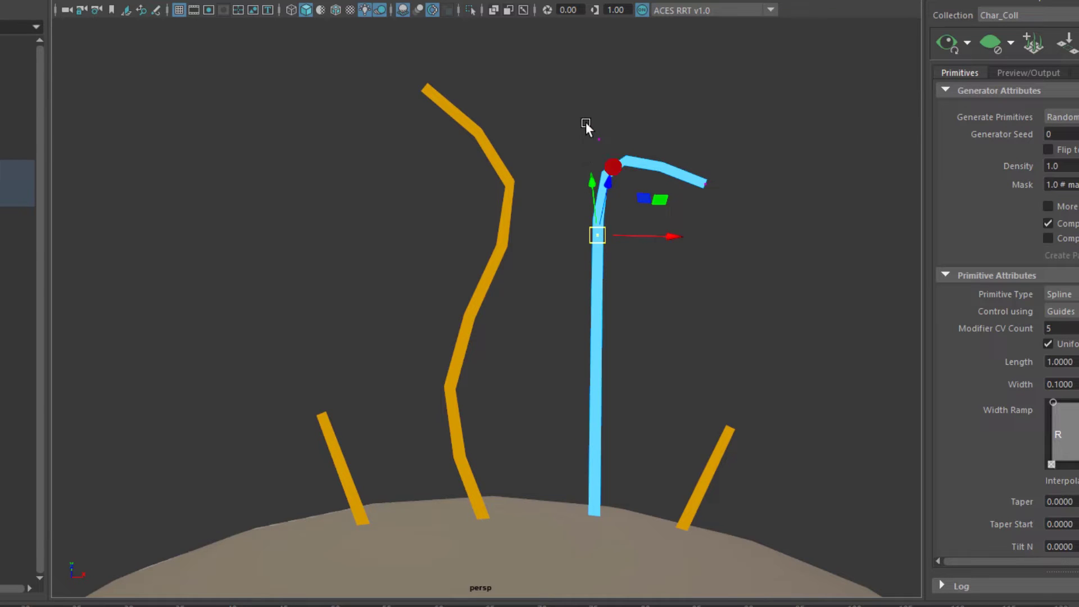
{"action": "left_click", "coordinate": [598, 186]}
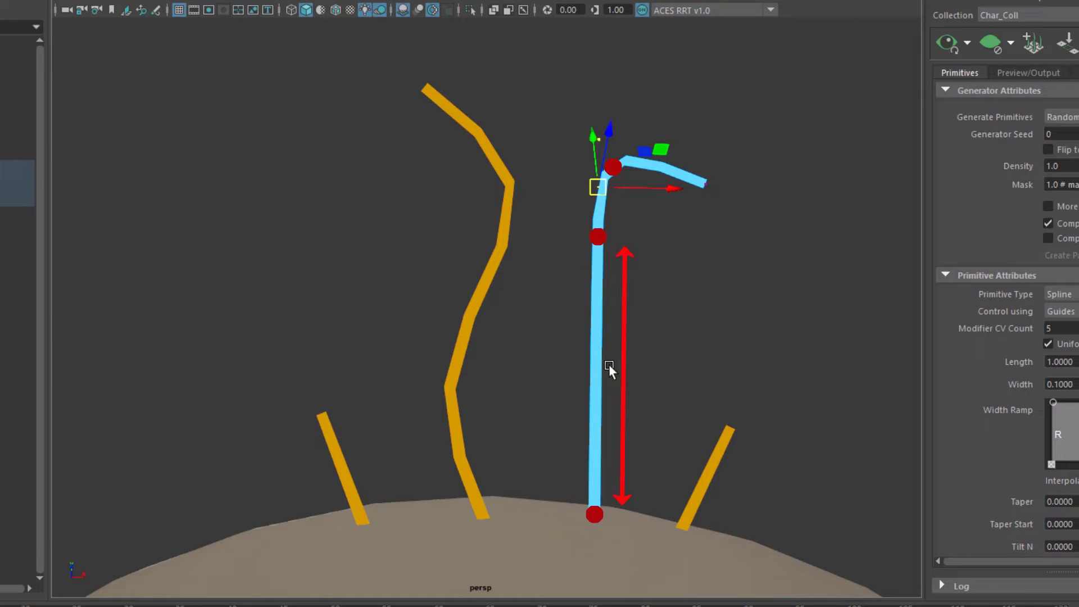
{"action": "left_click_drag", "start_coordinate": [533, 280], "coordinate": [660, 447]}
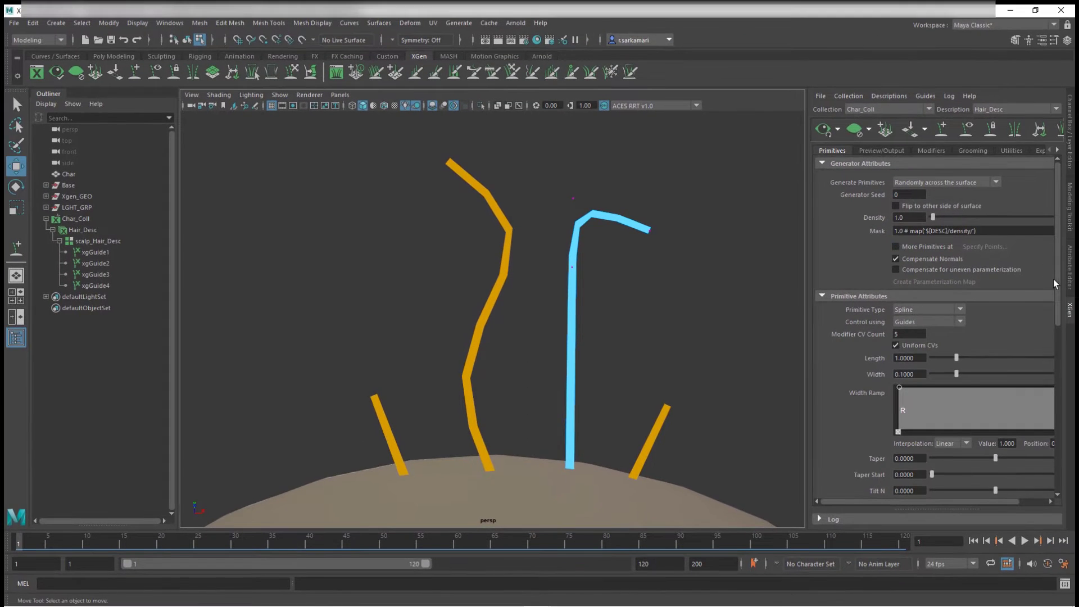
Return the hooked xgGuide3 to Object Mode and normalize it to even out its control point spacing.
{"action": "scroll", "coordinate": [1055, 284], "scroll_direction": "down", "scroll_amount": 6}
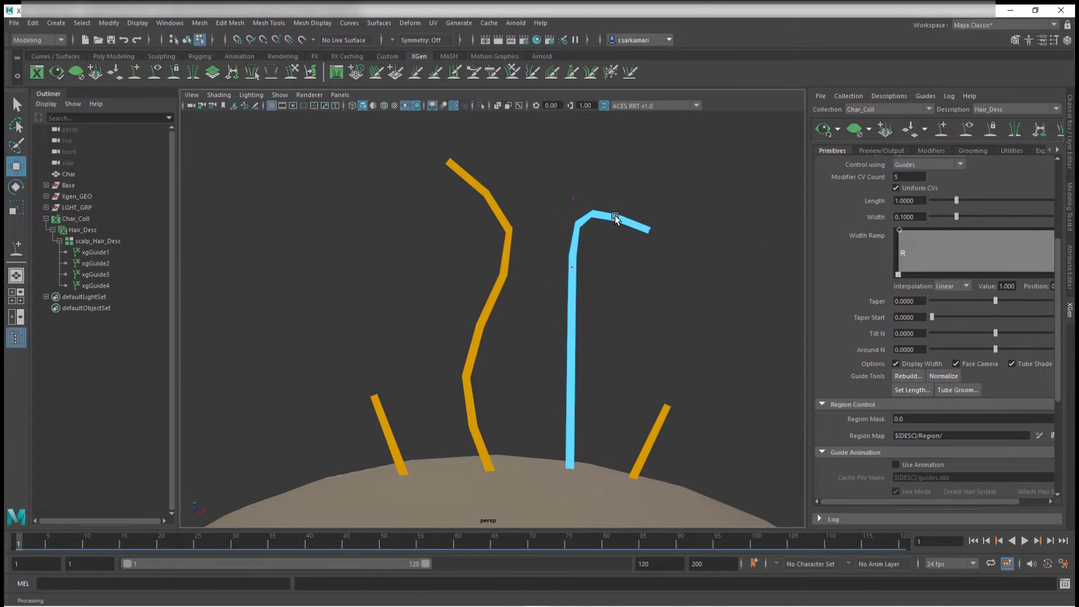
{"action": "right_click_drag", "start_coordinate": [616, 218], "coordinate": [635, 216]}
{"action": "left_click", "coordinate": [630, 230]}
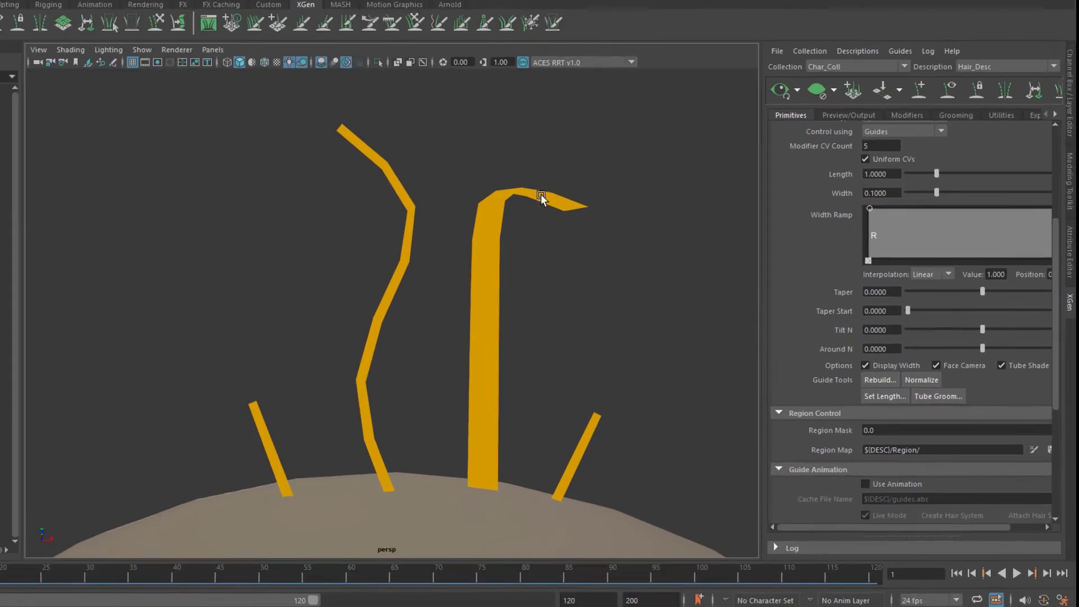
{"action": "left_click", "coordinate": [541, 198]}
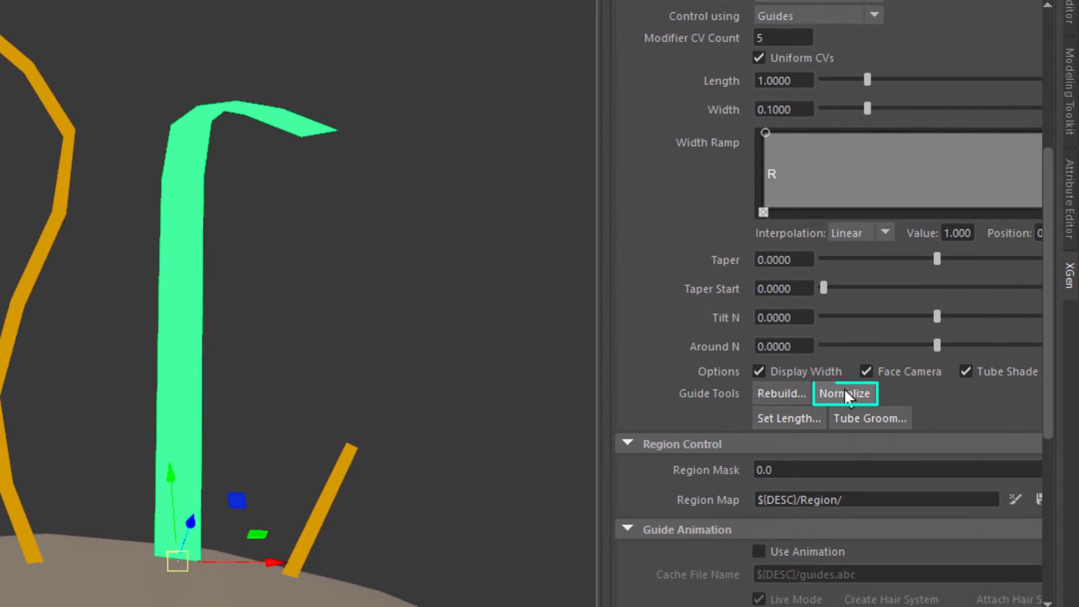
{"action": "left_click", "coordinate": [845, 393]}
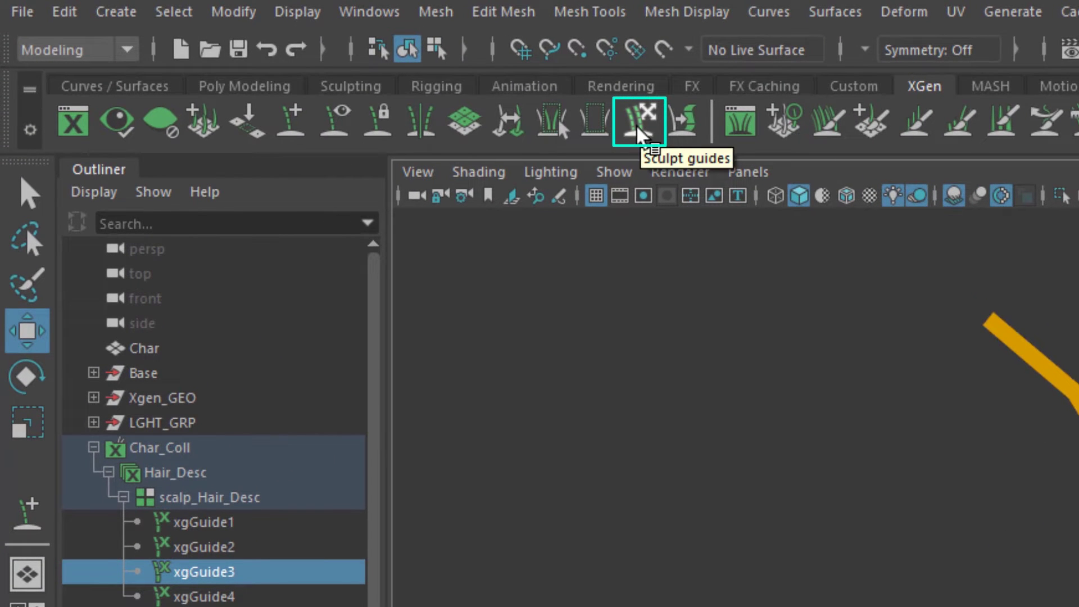
Sculpt xgGuide3 into a broad arch leaning away from xgGuide1, using the Sculpt Guides tool with an enlarged radius.
{"action": "left_click", "coordinate": [639, 134]}
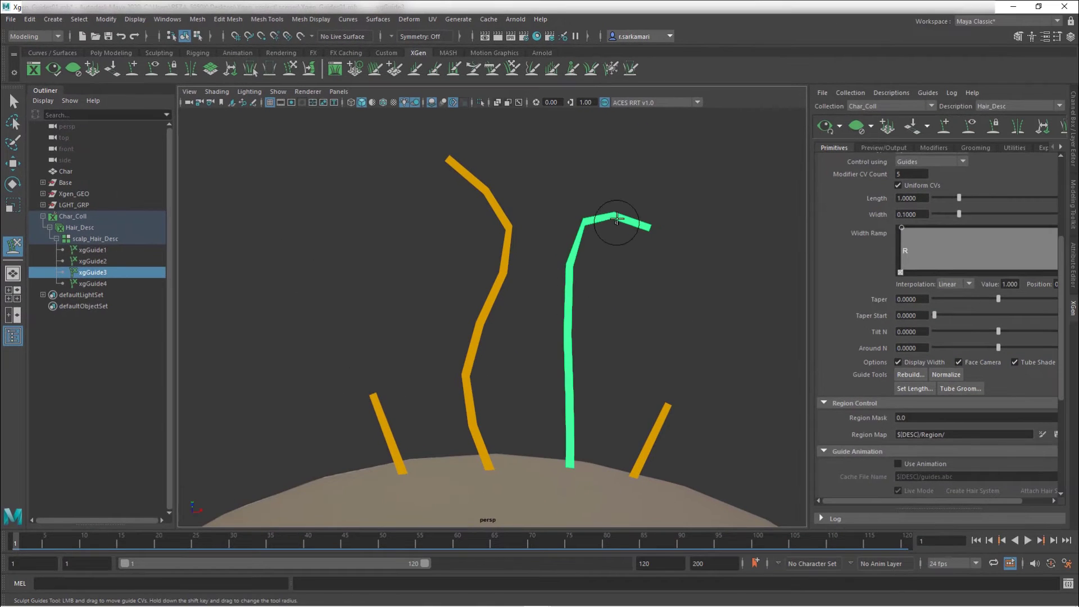
{"action": "mouse_move", "coordinate": [604, 223]}
{"action": "left_mouse_down", "text": "shift"}
{"action": "mouse_move", "coordinate": [685, 223]}
{"action": "mouse_move", "coordinate": [721, 270]}
{"action": "left_mouse_up", "text": "shift"}
{"action": "left_click_drag", "start_coordinate": [602, 313], "coordinate": [559, 253]}
{"action": "mouse_move", "coordinate": [651, 248]}
{"action": "left_mouse_down"}
{"action": "mouse_move", "coordinate": [662, 203]}
{"action": "mouse_move", "coordinate": [648, 330]}
{"action": "mouse_move", "coordinate": [644, 268]}
{"action": "mouse_move", "coordinate": [578, 278]}
{"action": "left_mouse_up"}
{"action": "key", "text": "q"}
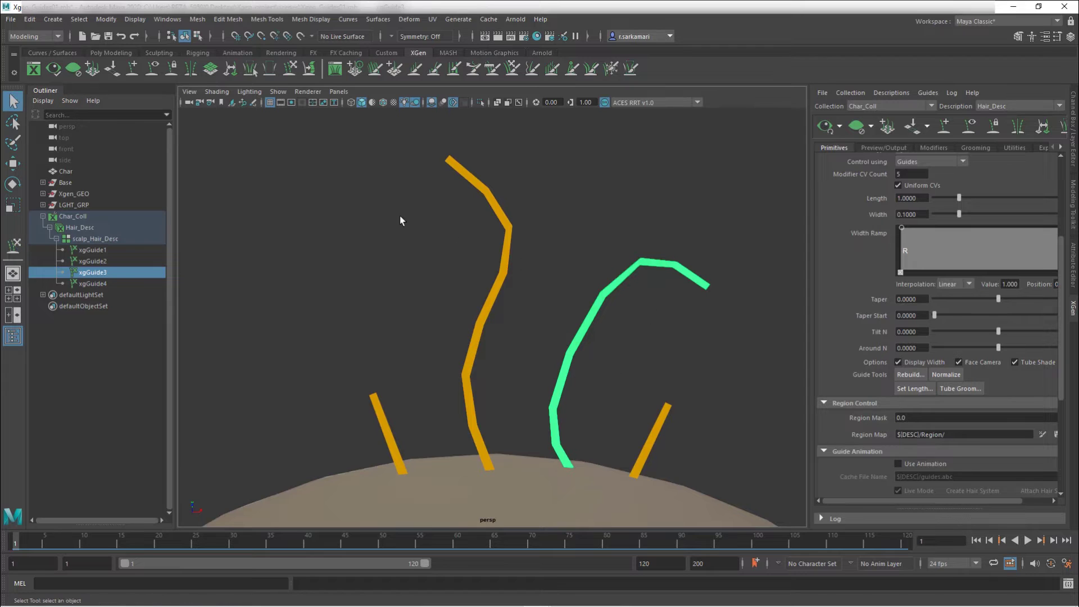
Sculpt xgGuide1 with the Sculpt Guides tool, shifting its upper curve away from xgGuide3.
{"action": "left_click", "coordinate": [495, 214]}
{"action": "key", "text": "y"}
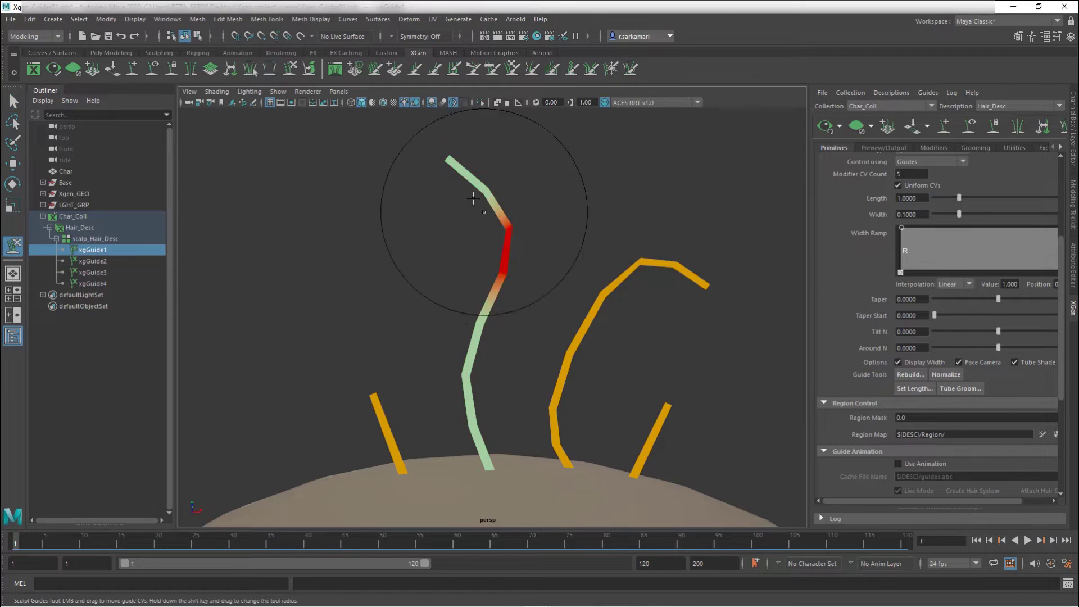
{"action": "mouse_move", "coordinate": [452, 116]}
{"action": "left_mouse_down"}
{"action": "mouse_move", "coordinate": [494, 108]}
{"action": "mouse_move", "coordinate": [448, 339]}
{"action": "left_mouse_up"}
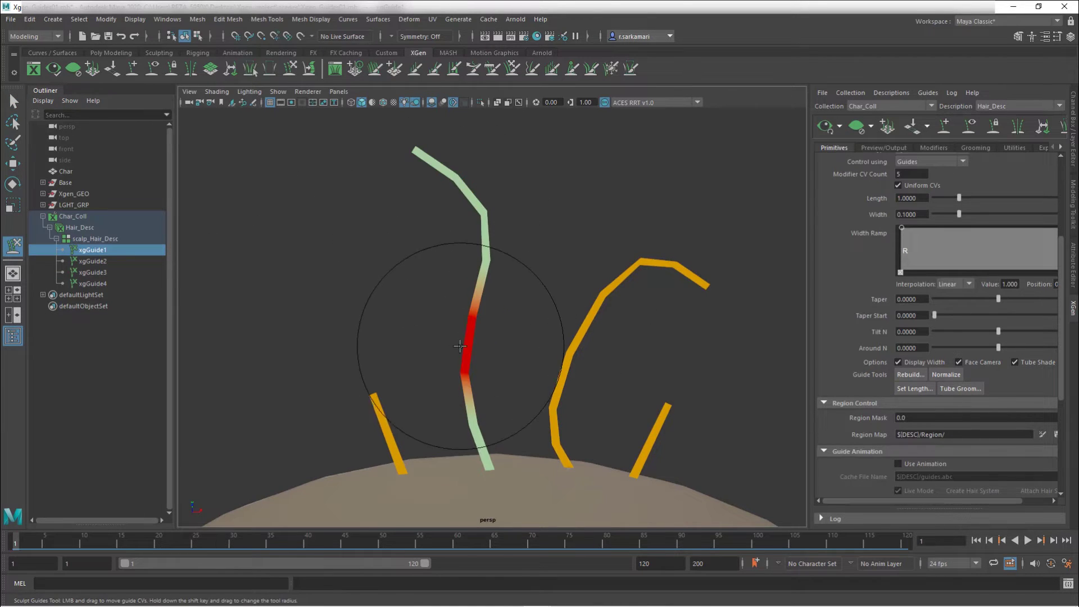
Sculpt the two short outer guides into outward bends and spread the upper parts of xgGuide1 and xgGuide3 apart.
{"action": "scroll", "coordinate": [458, 326], "scroll_direction": "down", "scroll_amount": 3}
{"action": "mouse_move", "coordinate": [474, 295]}
{"action": "left_mouse_down"}
{"action": "mouse_move", "coordinate": [470, 255]}
{"action": "mouse_move", "coordinate": [499, 234]}
{"action": "mouse_move", "coordinate": [465, 249]}
{"action": "mouse_move", "coordinate": [385, 356]}
{"action": "left_mouse_up"}
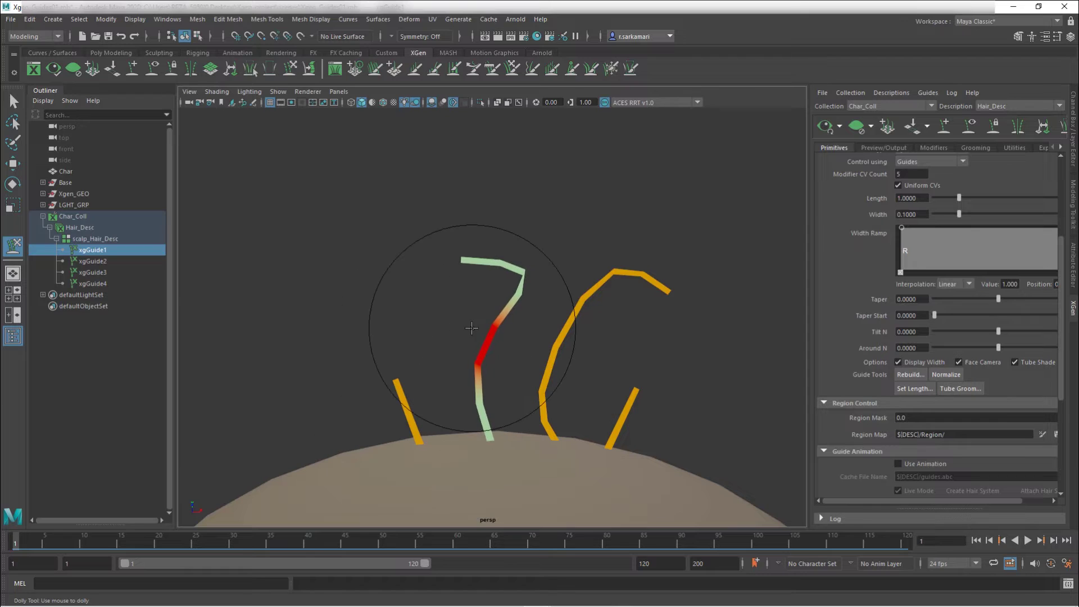
{"action": "left_click", "coordinate": [415, 392]}
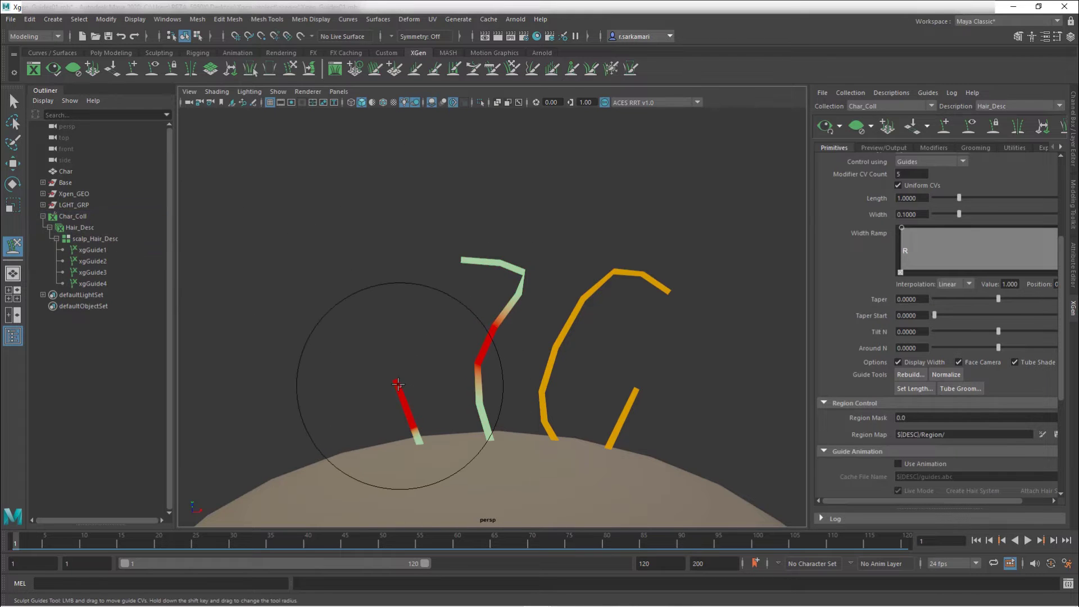
{"action": "mouse_move", "coordinate": [379, 378]}
{"action": "left_mouse_down"}
{"action": "mouse_move", "coordinate": [390, 356]}
{"action": "mouse_move", "coordinate": [440, 363]}
{"action": "mouse_move", "coordinate": [403, 354]}
{"action": "mouse_move", "coordinate": [393, 380]}
{"action": "mouse_move", "coordinate": [414, 393]}
{"action": "mouse_move", "coordinate": [367, 380]}
{"action": "mouse_move", "coordinate": [394, 378]}
{"action": "mouse_move", "coordinate": [362, 398]}
{"action": "left_mouse_up"}
{"action": "mouse_move", "coordinate": [639, 386]}
{"action": "left_mouse_down"}
{"action": "mouse_move", "coordinate": [665, 429]}
{"action": "mouse_move", "coordinate": [675, 423]}
{"action": "left_mouse_up"}
{"action": "mouse_move", "coordinate": [667, 297]}
{"action": "left_mouse_down"}
{"action": "mouse_move", "coordinate": [641, 247]}
{"action": "mouse_move", "coordinate": [669, 169]}
{"action": "left_mouse_up"}
{"action": "mouse_move", "coordinate": [506, 234]}
{"action": "left_mouse_down"}
{"action": "mouse_move", "coordinate": [472, 257]}
{"action": "mouse_move", "coordinate": [414, 177]}
{"action": "mouse_move", "coordinate": [362, 171]}
{"action": "left_mouse_up"}
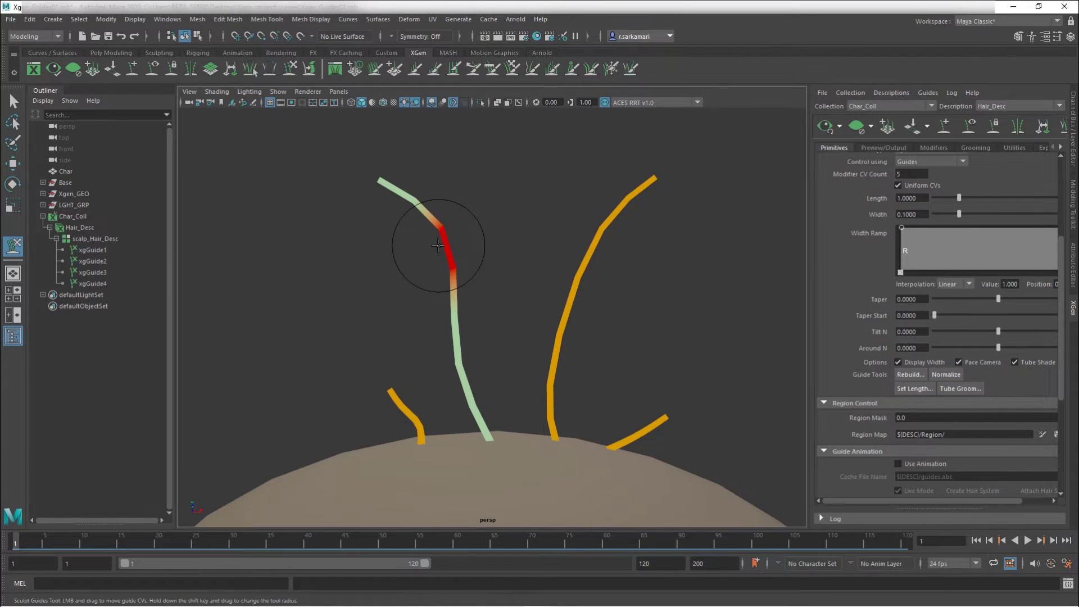
From a higher view of the head, sculpt the upper part of xgGuide1 back toward xgGuide3.
{"action": "scroll", "coordinate": [449, 263], "scroll_direction": "down", "scroll_amount": 5}
{"action": "left_click_drag", "start_coordinate": [495, 301], "coordinate": [494, 289], "text": "alt"}
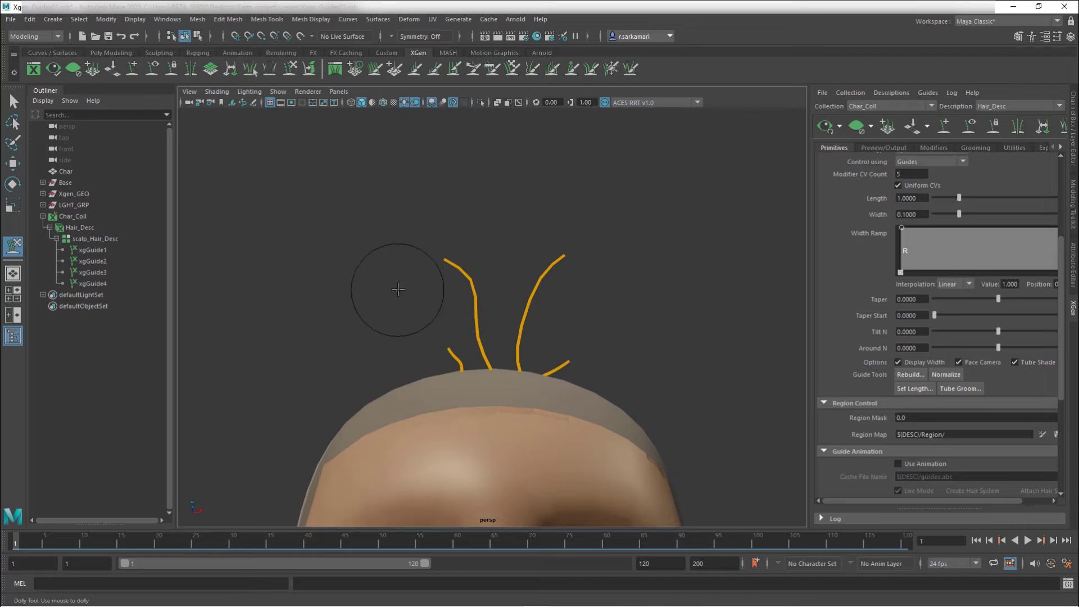
{"action": "mouse_move", "coordinate": [397, 289]}
{"action": "left_mouse_down", "text": "alt"}
{"action": "mouse_move", "coordinate": [361, 324]}
{"action": "mouse_move", "coordinate": [392, 322]}
{"action": "left_mouse_up", "text": "alt"}
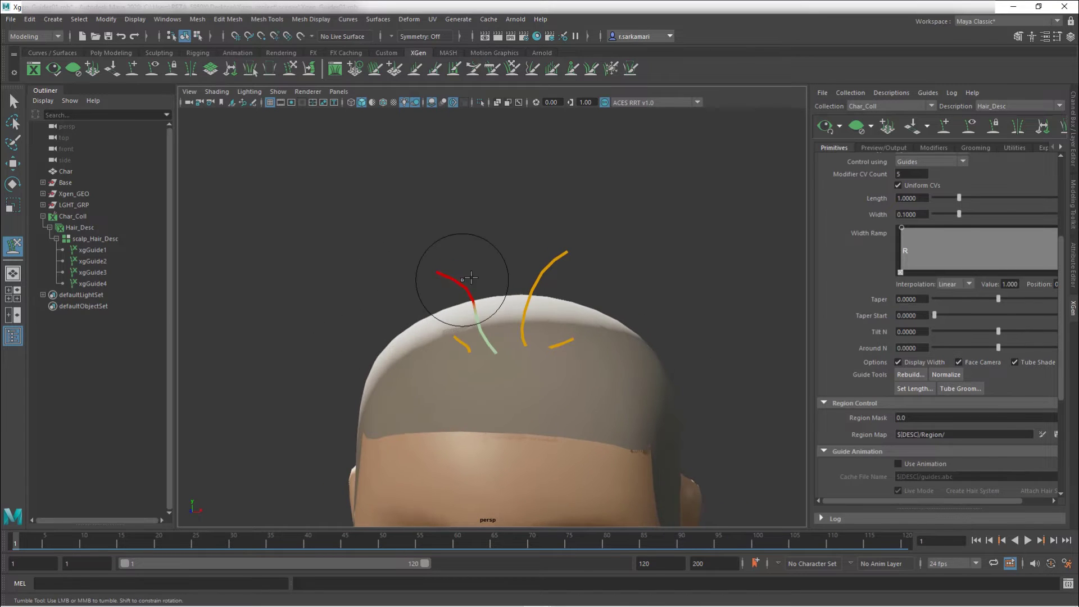
{"action": "mouse_move", "coordinate": [473, 277]}
{"action": "left_mouse_down"}
{"action": "mouse_move", "coordinate": [496, 272]}
{"action": "mouse_move", "coordinate": [495, 246]}
{"action": "mouse_move", "coordinate": [531, 287]}
{"action": "mouse_move", "coordinate": [505, 276]}
{"action": "left_mouse_up"}
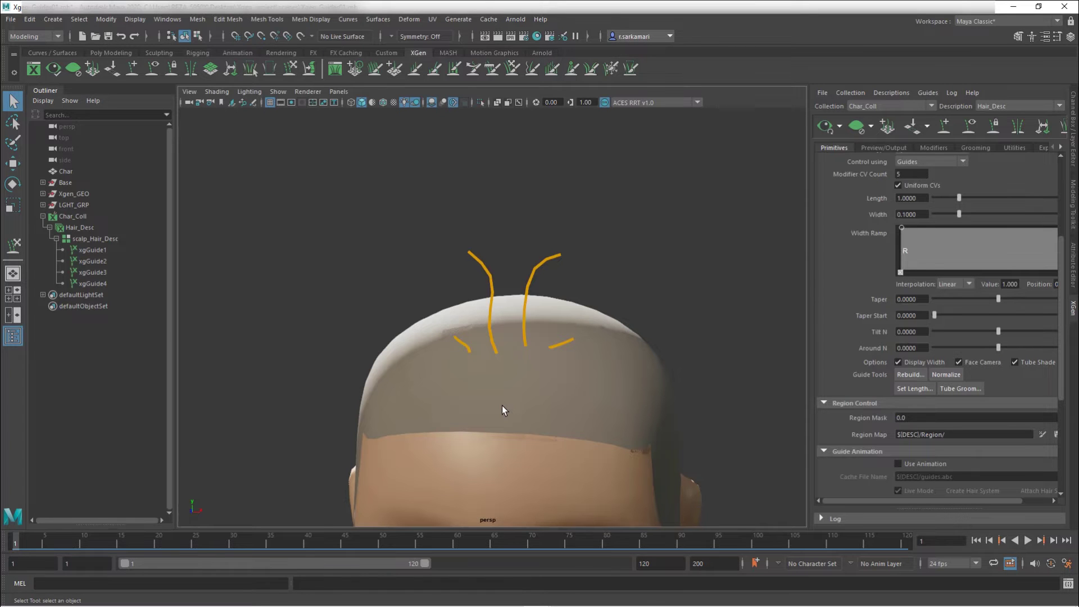
Rebuild xgGuide3 with a CV count of 8.
{"action": "left_click", "coordinate": [482, 270]}
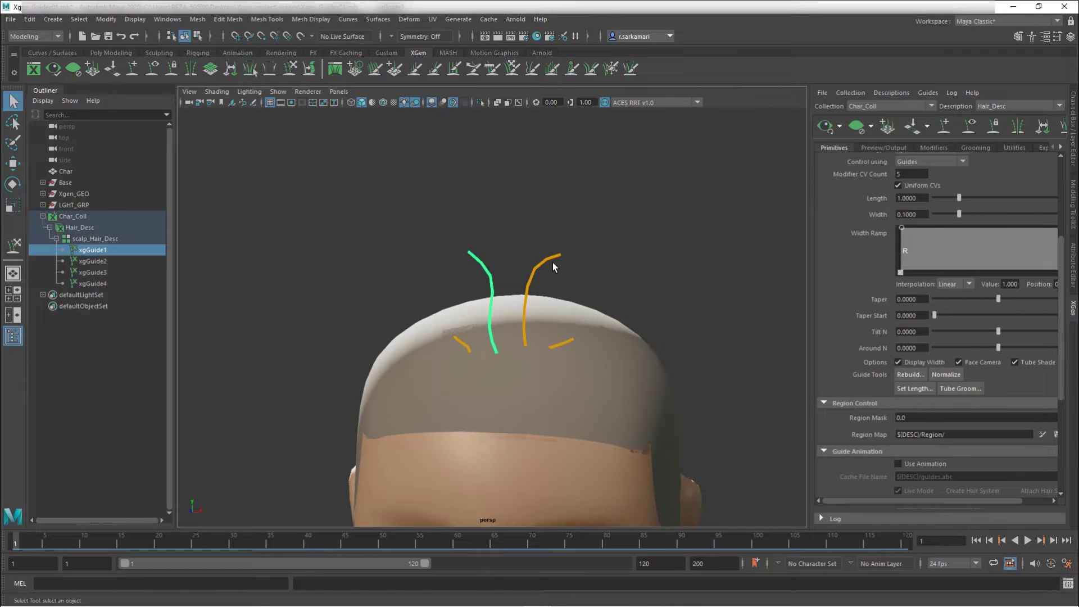
{"action": "left_click_drag", "start_coordinate": [521, 248], "coordinate": [560, 276]}
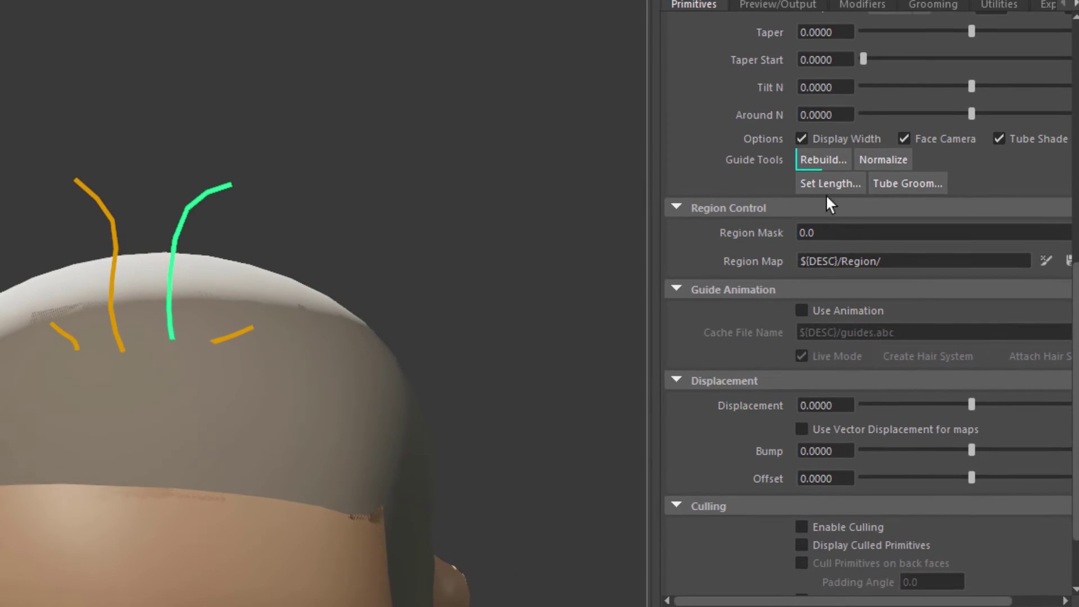
{"action": "left_click", "coordinate": [821, 158]}
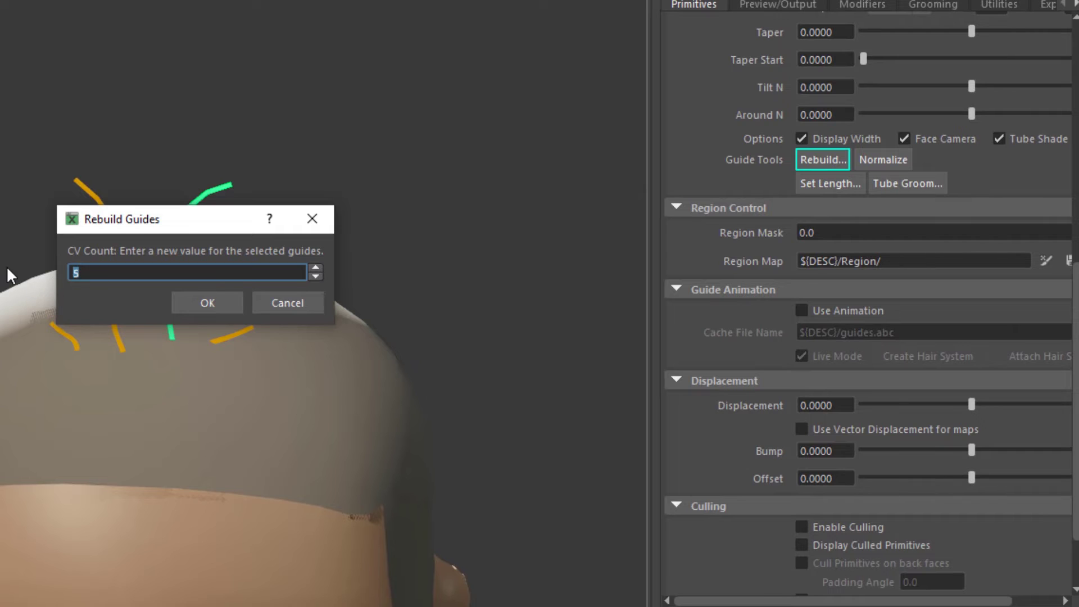
{"action": "type", "text": "8"}
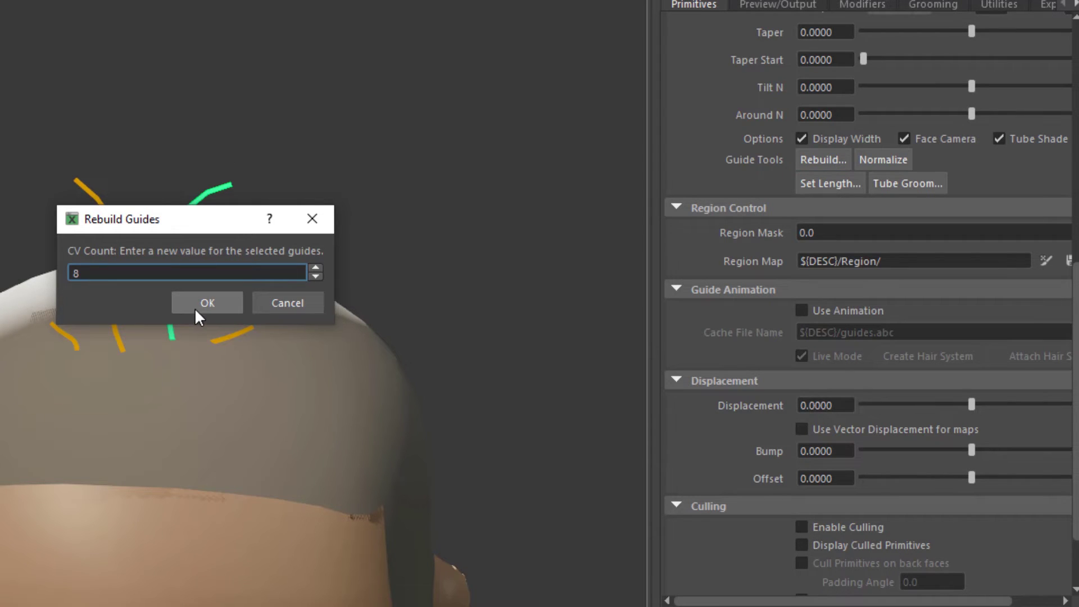
{"action": "left_click", "coordinate": [197, 307]}
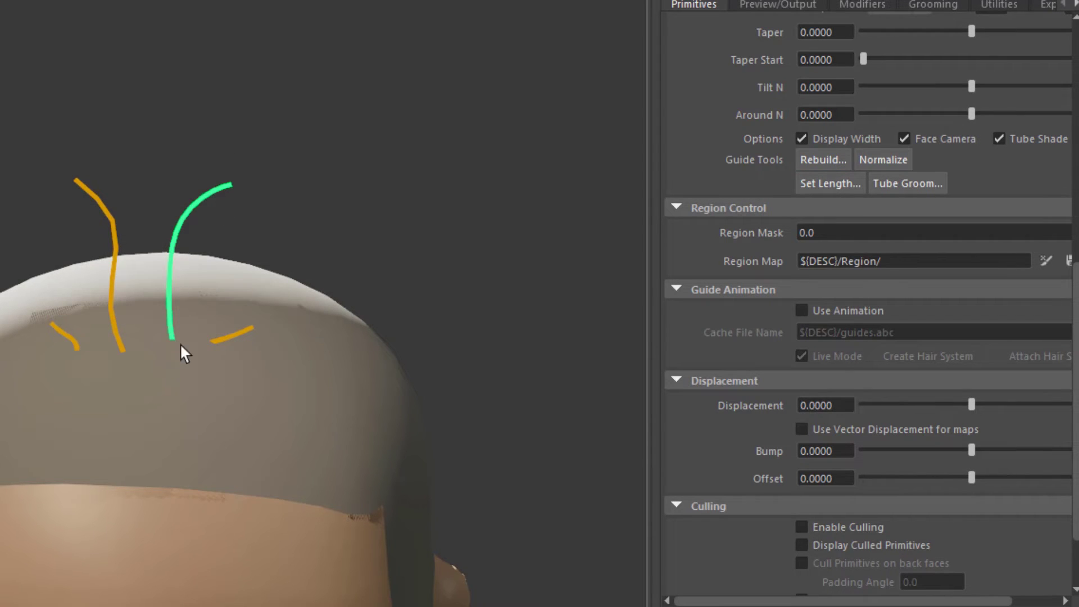
Rebuild xgGuide1 with a CV count of 9.
{"action": "scroll", "coordinate": [37, 211], "scroll_direction": "up", "scroll_amount": 5}
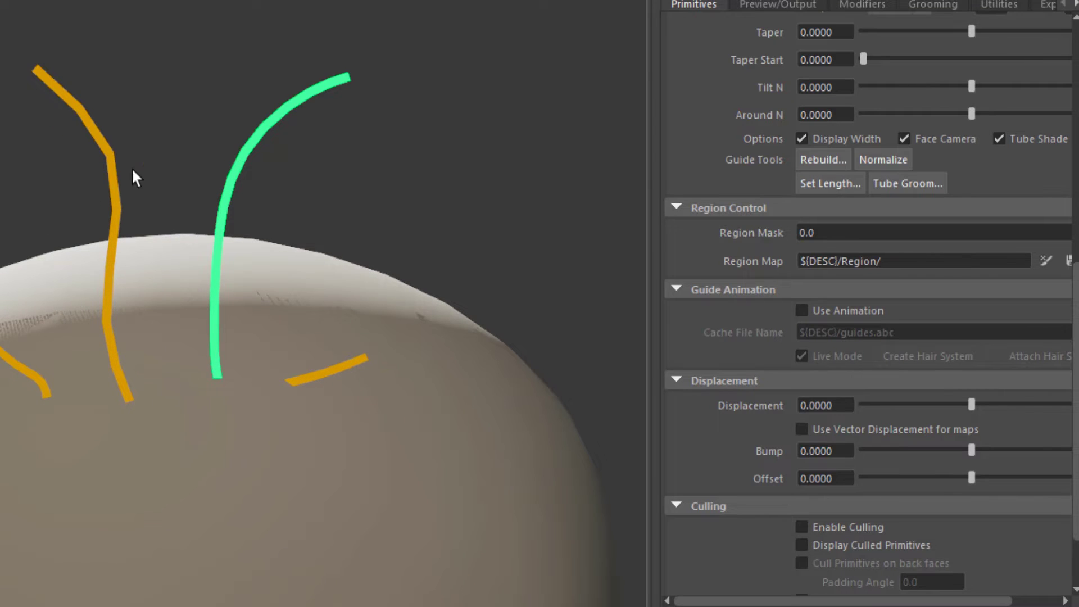
{"action": "key", "text": "Left"}
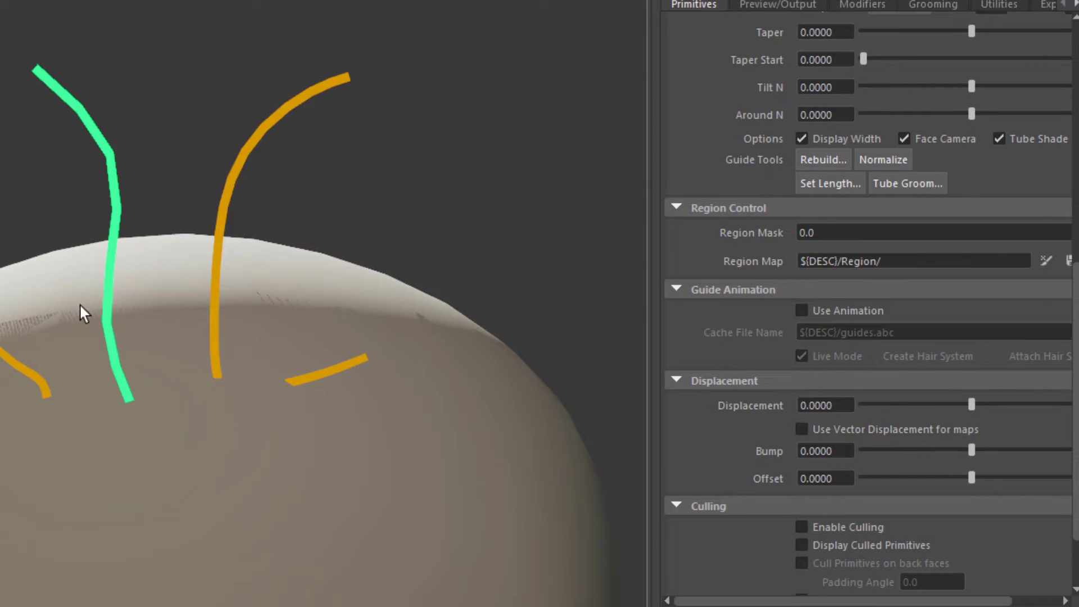
{"action": "left_click", "coordinate": [821, 161]}
{"action": "type", "text": "9"}
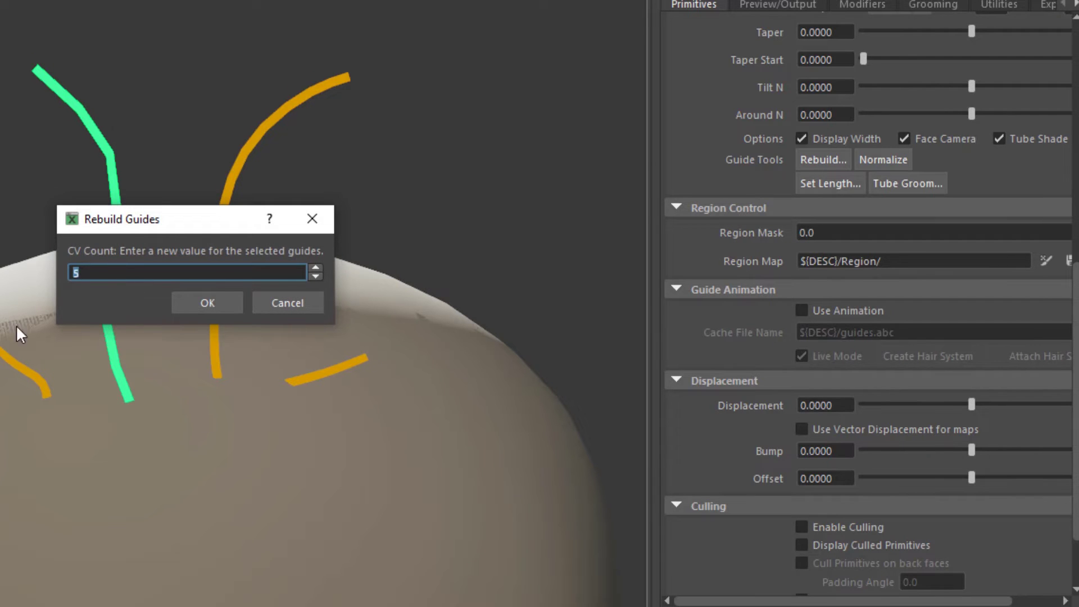
{"action": "left_click", "coordinate": [208, 309]}
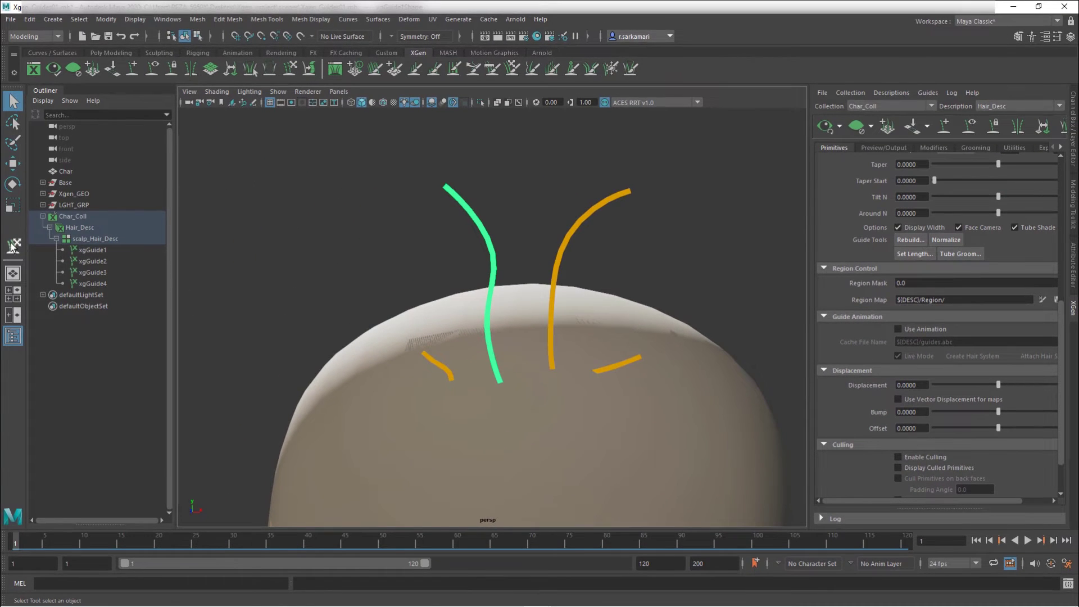
Sculpt the rebuilt xgGuide1 so its upper part leans toward xgGuide3, and return to the Select tool.
{"action": "left_click", "coordinate": [13, 247]}
{"action": "mouse_move", "coordinate": [493, 248]}
{"action": "left_mouse_down"}
{"action": "mouse_move", "coordinate": [461, 226]}
{"action": "mouse_move", "coordinate": [502, 212]}
{"action": "mouse_move", "coordinate": [450, 188]}
{"action": "mouse_move", "coordinate": [525, 184]}
{"action": "mouse_move", "coordinate": [525, 169]}
{"action": "mouse_move", "coordinate": [485, 295]}
{"action": "mouse_move", "coordinate": [536, 321]}
{"action": "mouse_move", "coordinate": [466, 294]}
{"action": "mouse_move", "coordinate": [504, 233]}
{"action": "mouse_move", "coordinate": [474, 207]}
{"action": "left_mouse_up"}
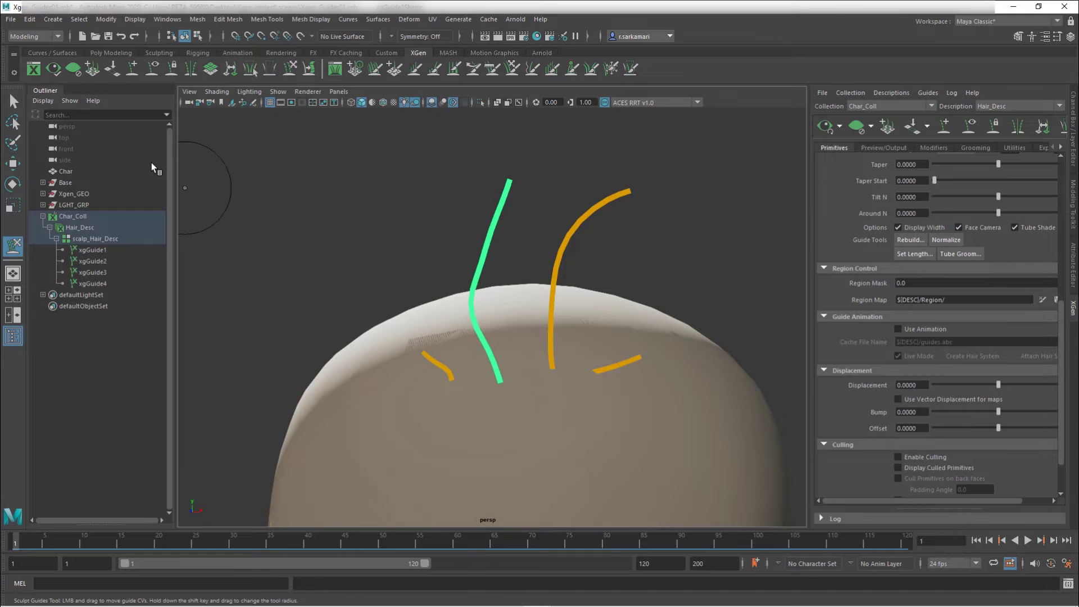
{"action": "left_click", "coordinate": [14, 101]}
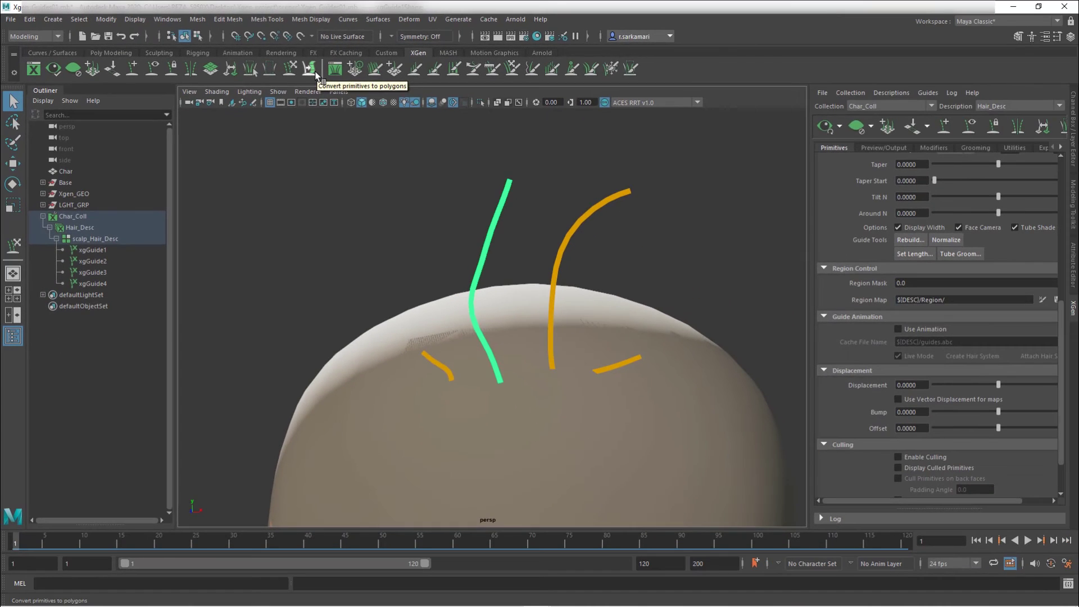
Try converting the hair primitives to polygons, and delete the resulting Hair_Desc_convert group.
{"action": "left_click", "coordinate": [306, 123]}
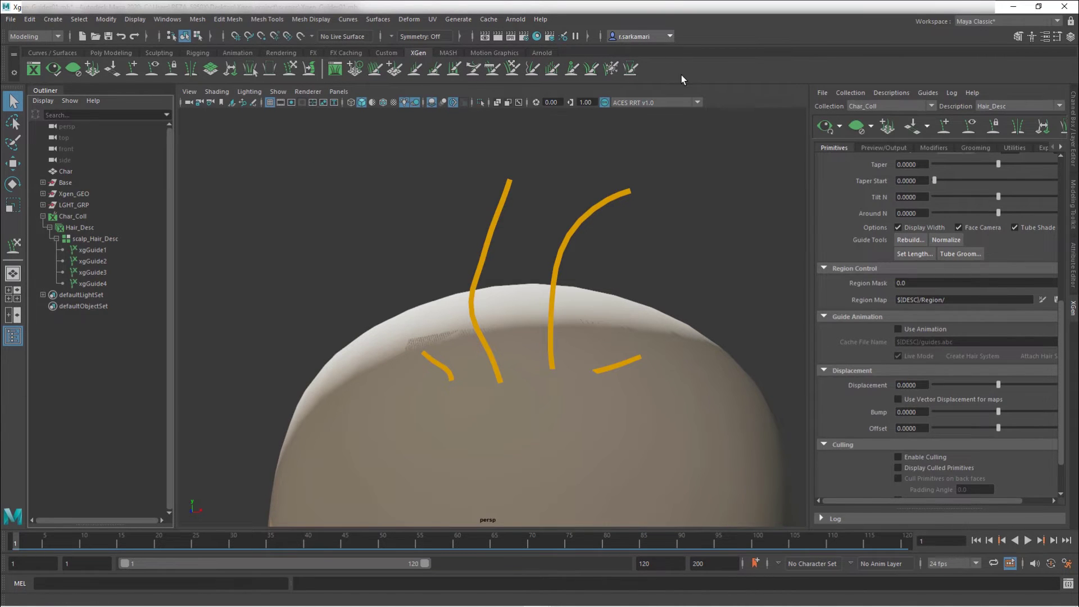
{"action": "left_click", "coordinate": [310, 68]}
{"action": "left_click", "coordinate": [518, 299]}
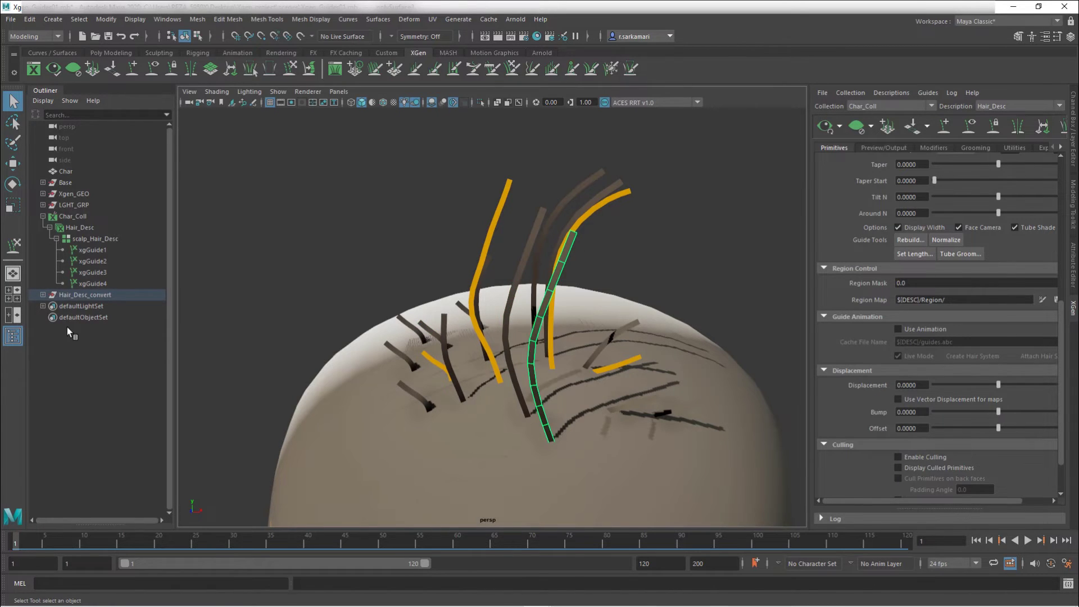
{"action": "left_click", "coordinate": [80, 295]}
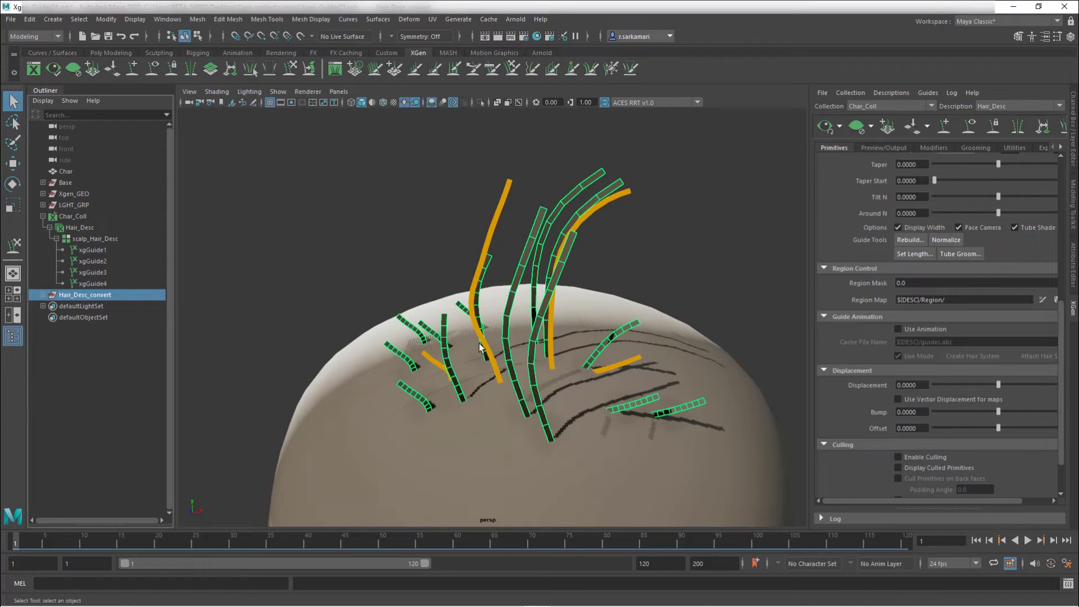
{"action": "key", "text": "Delete"}
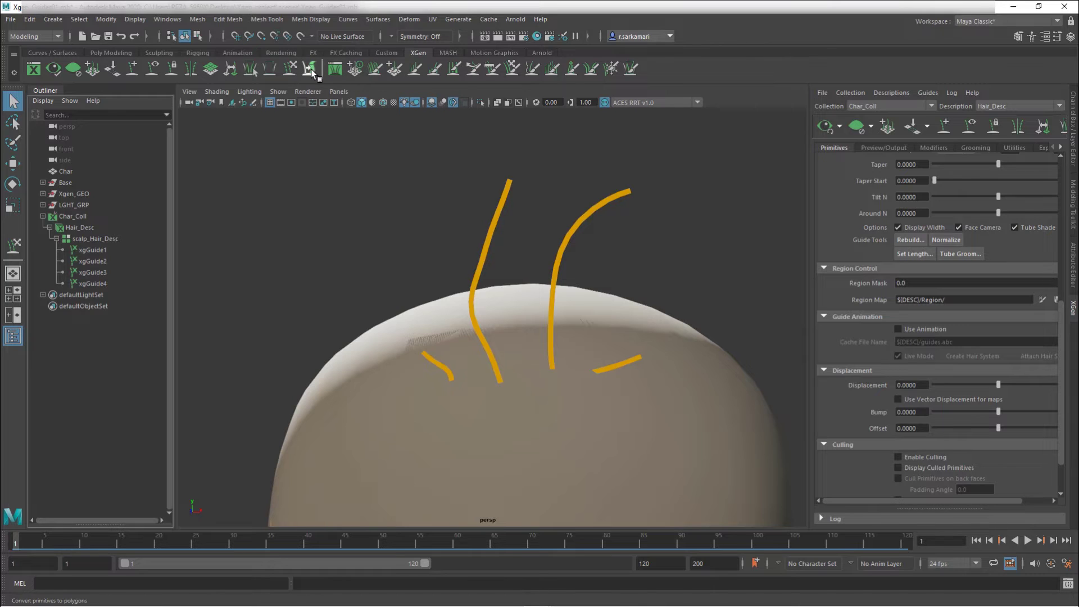
Move the Convert primitives to polygons command to the end of the XGen shelf.
{"action": "middle_click_drag", "start_coordinate": [472, 63], "coordinate": [666, 63]}
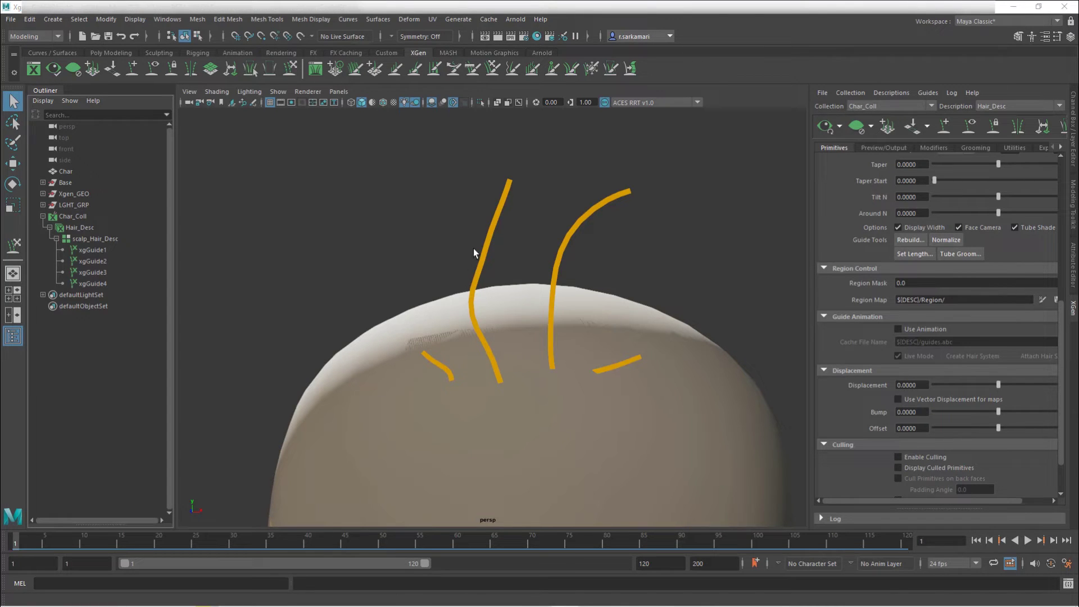
Open the Sculpt Guides tool settings, enlarge the brush size to 181 and sculpt xgGuide3 to lean away from xgGuide1 with Lock Length on.
{"action": "double_click", "coordinate": [13, 245]}
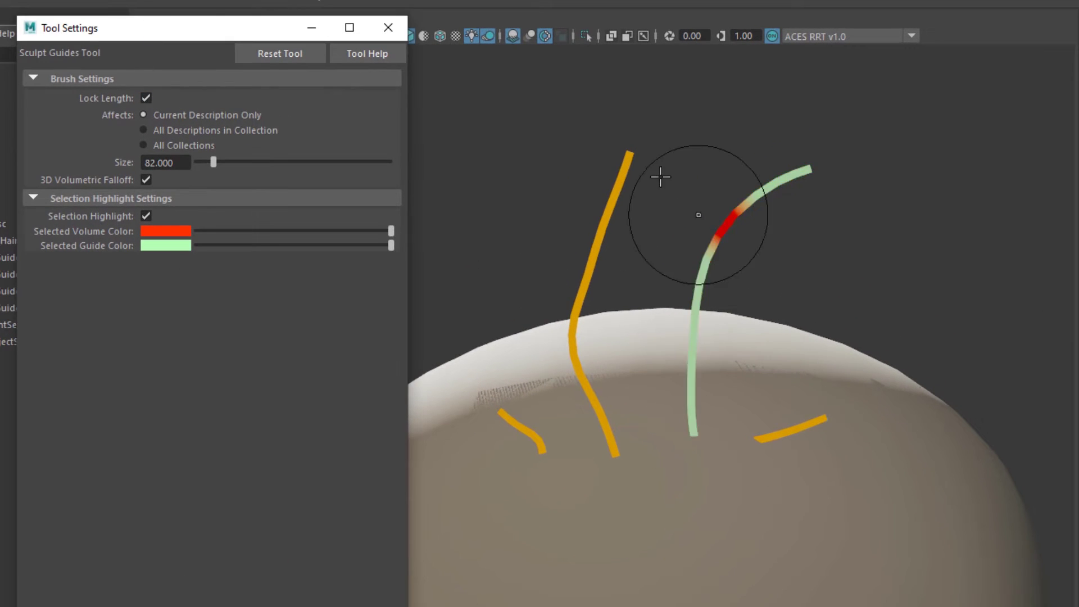
{"action": "mouse_move", "coordinate": [776, 205]}
{"action": "left_mouse_down"}
{"action": "mouse_move", "coordinate": [849, 86]}
{"action": "mouse_move", "coordinate": [833, 301]}
{"action": "mouse_move", "coordinate": [969, 110]}
{"action": "mouse_move", "coordinate": [891, 113]}
{"action": "left_mouse_up"}
{"action": "mouse_move", "coordinate": [778, 193]}
{"action": "left_mouse_down"}
{"action": "mouse_move", "coordinate": [821, 248]}
{"action": "mouse_move", "coordinate": [805, 251]}
{"action": "mouse_move", "coordinate": [832, 224]}
{"action": "mouse_move", "coordinate": [1040, 281]}
{"action": "left_mouse_up"}
{"action": "mouse_move", "coordinate": [908, 181]}
{"action": "left_mouse_down"}
{"action": "mouse_move", "coordinate": [855, 183]}
{"action": "mouse_move", "coordinate": [863, 211]}
{"action": "mouse_move", "coordinate": [878, 180]}
{"action": "mouse_move", "coordinate": [877, 135]}
{"action": "mouse_move", "coordinate": [861, 117]}
{"action": "mouse_move", "coordinate": [868, 152]}
{"action": "left_mouse_up"}
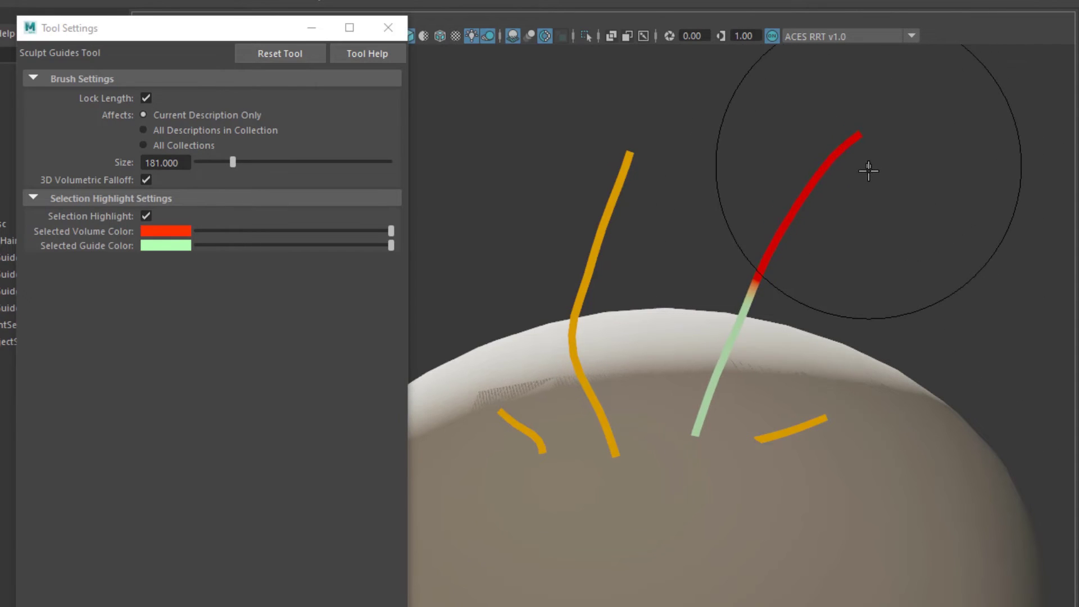
Undo the last sculpt stroke and try stretching xgGuide3 away from xgGuide1 with Lock Length turned off.
{"action": "key", "text": "ctrl+z"}
{"action": "left_click", "coordinate": [147, 97]}
{"action": "mouse_move", "coordinate": [794, 212]}
{"action": "left_mouse_down"}
{"action": "mouse_move", "coordinate": [959, 107]}
{"action": "mouse_move", "coordinate": [910, 161]}
{"action": "mouse_move", "coordinate": [948, 151]}
{"action": "mouse_move", "coordinate": [956, 137]}
{"action": "mouse_move", "coordinate": [966, 144]}
{"action": "mouse_move", "coordinate": [952, 145]}
{"action": "mouse_move", "coordinate": [954, 162]}
{"action": "mouse_move", "coordinate": [973, 151]}
{"action": "mouse_move", "coordinate": [979, 195]}
{"action": "left_mouse_up"}
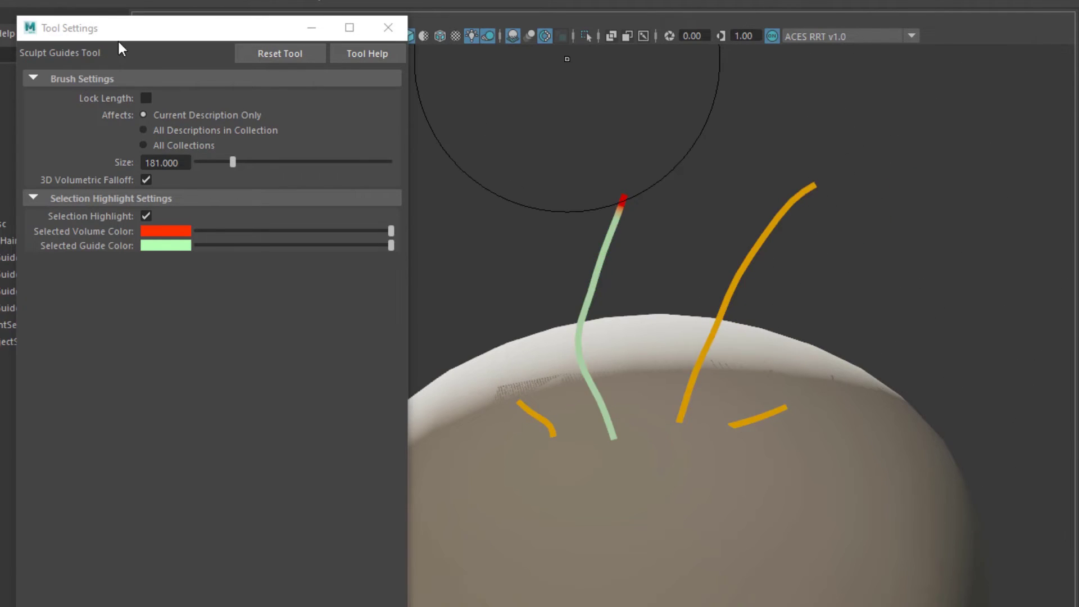
Turn Lock Length back on and bow xgGuide1 away from xgGuide3, finishing in the Select tool.
{"action": "left_click", "coordinate": [145, 98]}
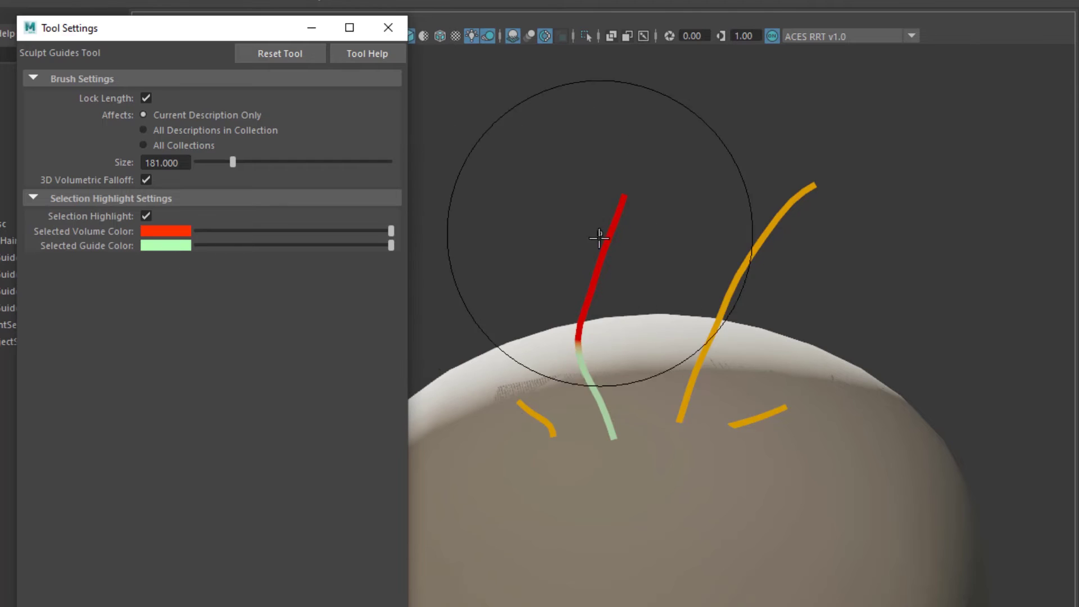
{"action": "mouse_move", "coordinate": [607, 212]}
{"action": "left_mouse_down"}
{"action": "mouse_move", "coordinate": [579, 217]}
{"action": "mouse_move", "coordinate": [572, 336]}
{"action": "mouse_move", "coordinate": [582, 327]}
{"action": "mouse_move", "coordinate": [570, 316]}
{"action": "left_mouse_up"}
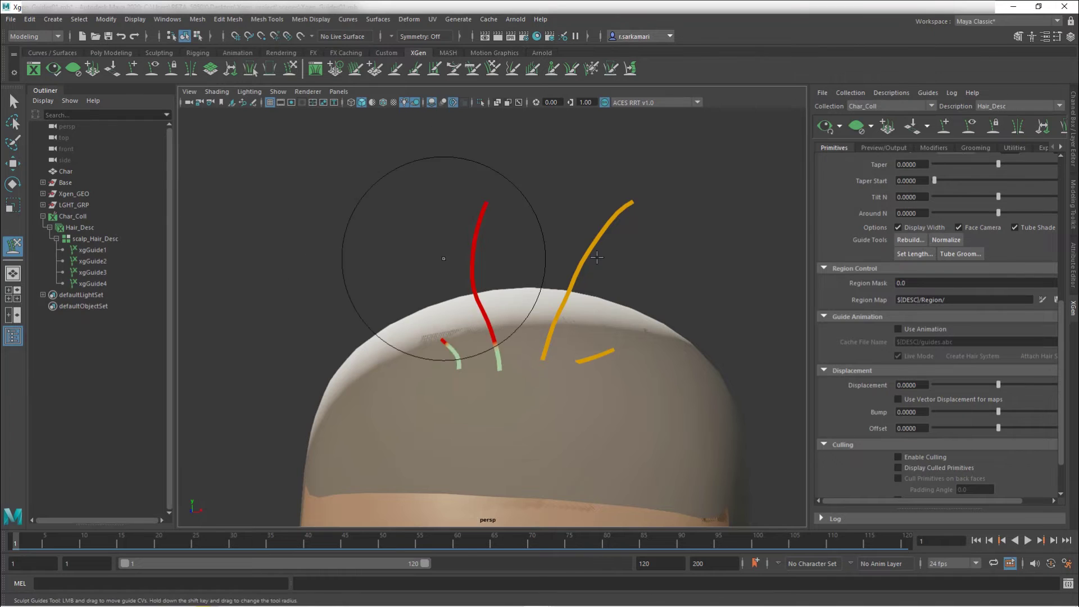
{"action": "key", "text": "q"}
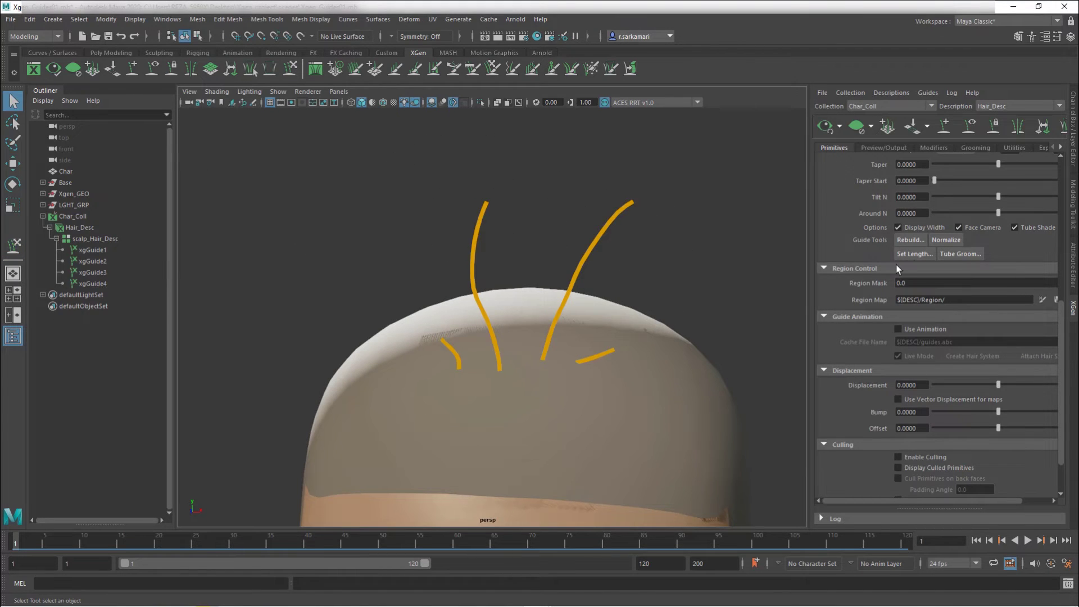
Examine the Generator Attributes and Primitive Attributes of Hair_Desc, including Density, Width and Taper.
{"action": "scroll", "coordinate": [879, 266], "scroll_direction": "up", "scroll_amount": 3}
{"action": "scroll", "coordinate": [879, 266], "scroll_direction": "up", "scroll_amount": 3}
{"action": "scroll", "coordinate": [589, 320], "scroll_direction": "up", "scroll_amount": 3}
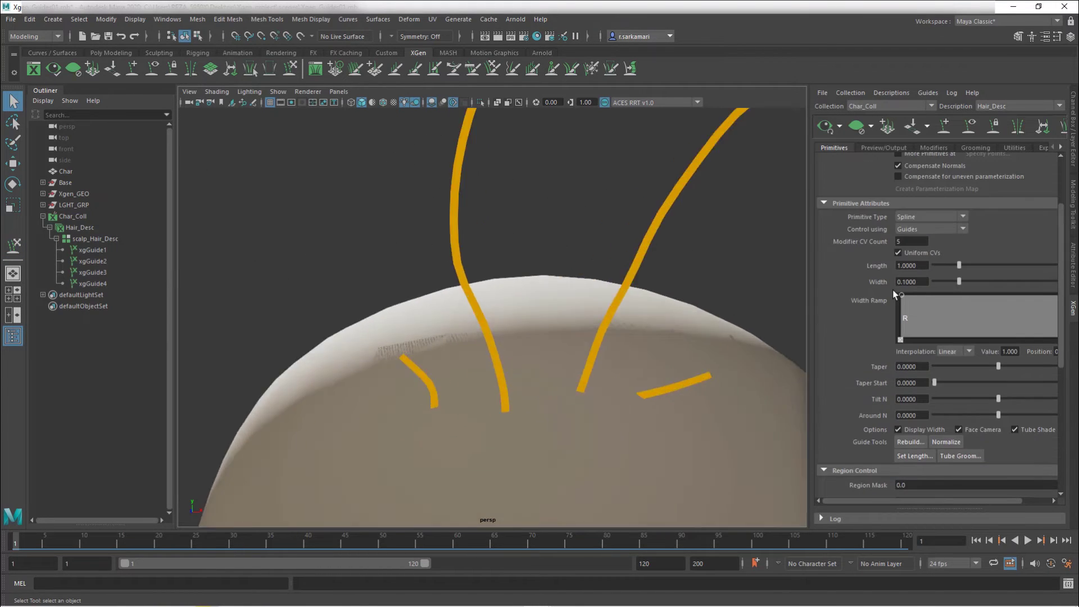
{"action": "scroll", "coordinate": [909, 287], "scroll_direction": "down", "scroll_amount": 1}
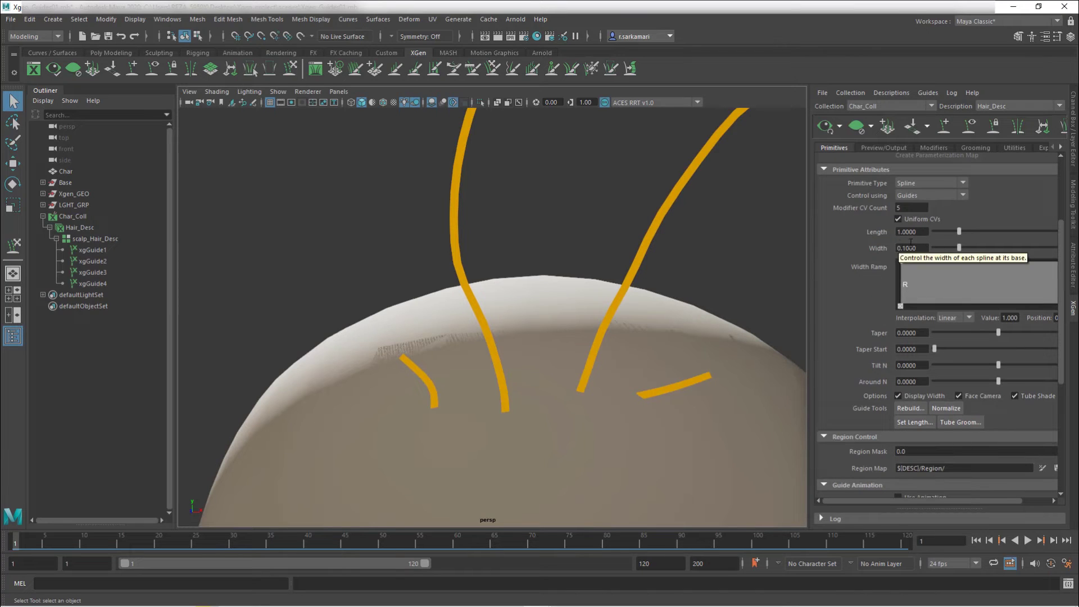
{"action": "scroll", "coordinate": [1060, 290], "scroll_direction": "up", "scroll_amount": 4}
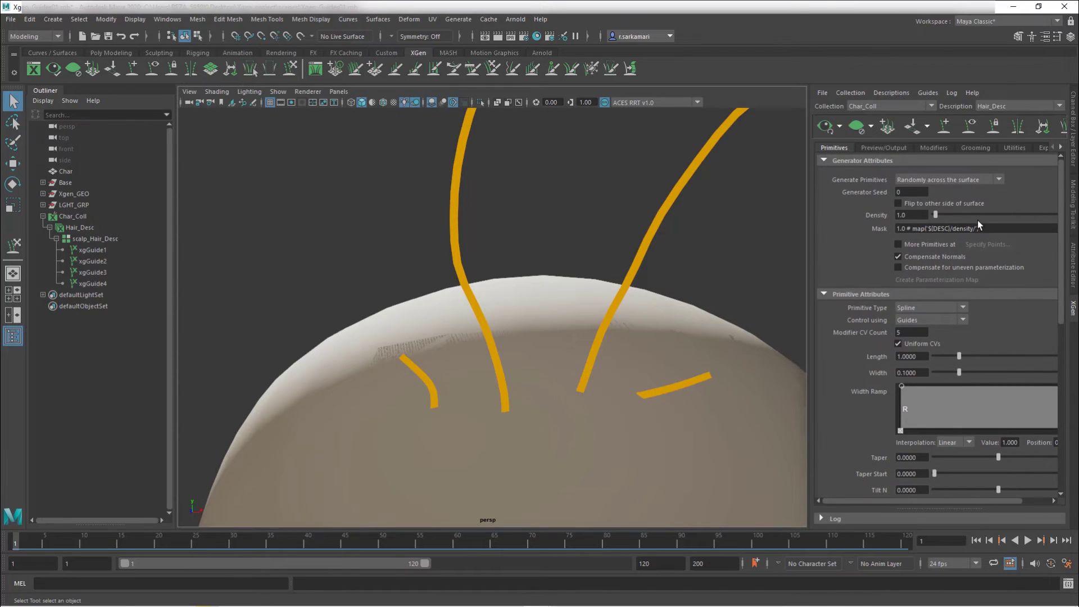
{"action": "double_click", "coordinate": [916, 217]}
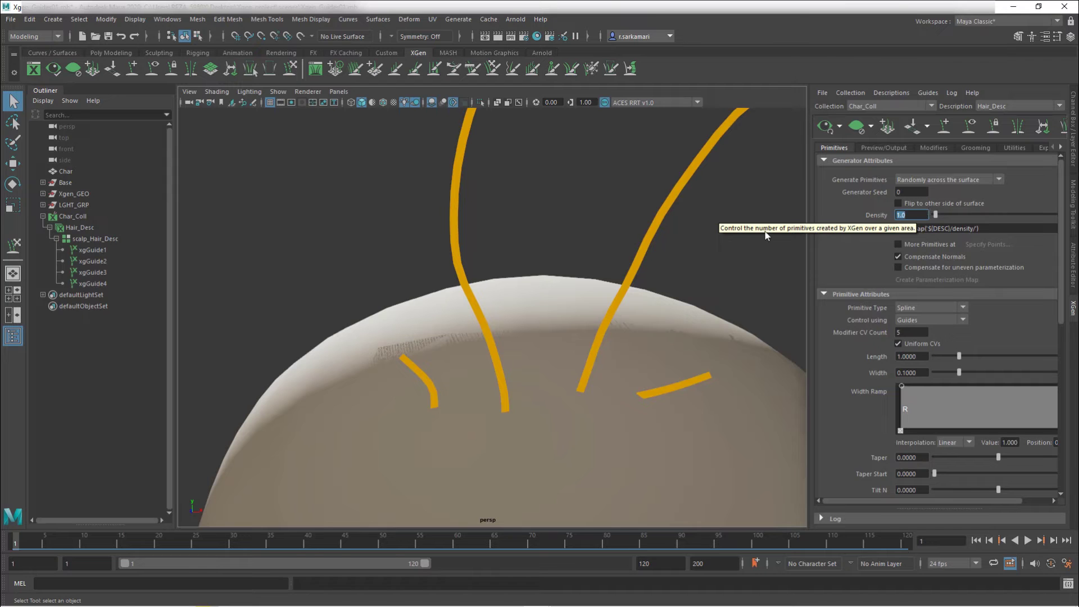
{"action": "scroll", "coordinate": [687, 245], "scroll_direction": "down", "scroll_amount": 3}
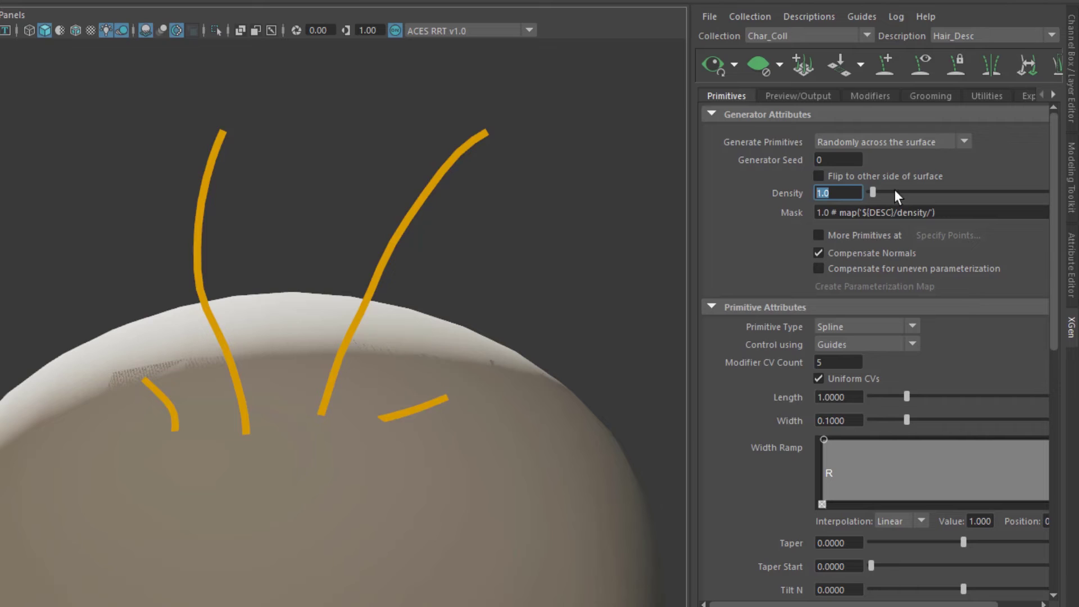
{"action": "scroll", "coordinate": [955, 348], "scroll_direction": "down", "scroll_amount": 3}
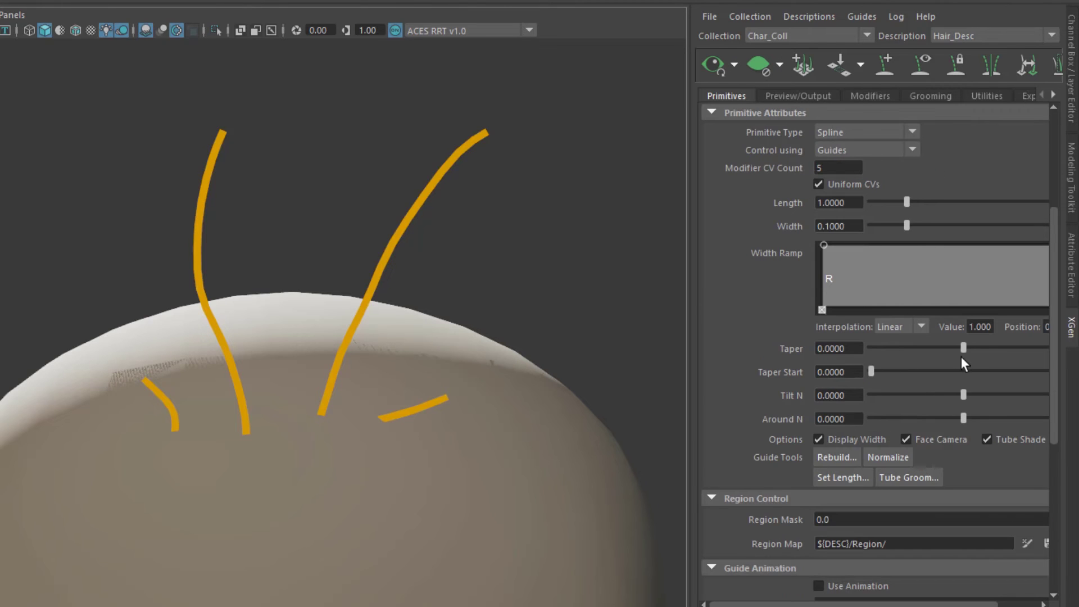
Update the XGen preview to generate the Hair_Desc splines from the sculpted guides.
{"action": "left_click", "coordinate": [713, 65]}
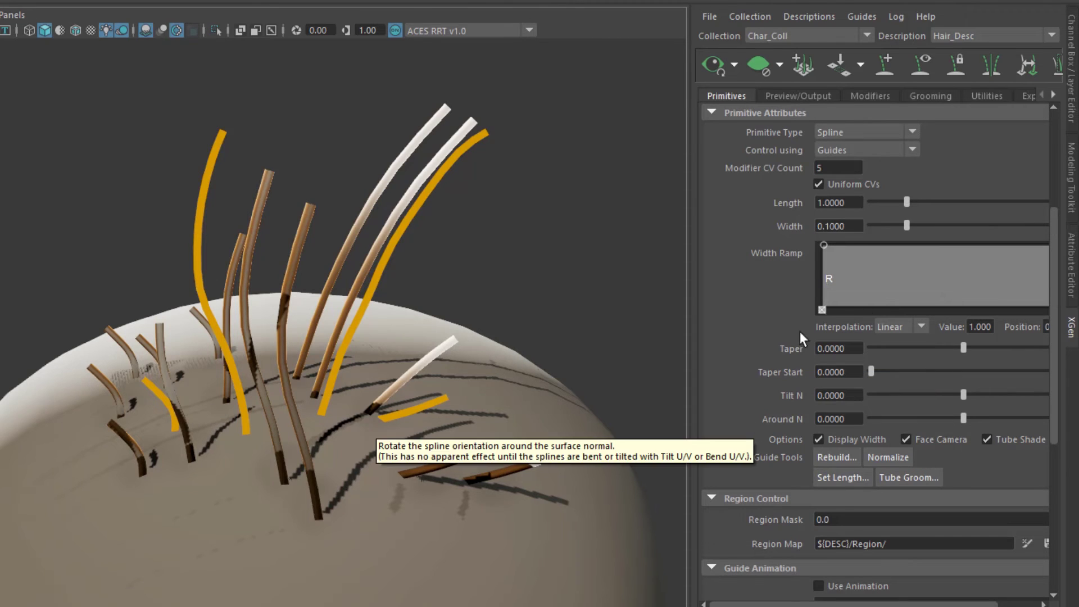
Hide and show the guides again, and clear and regenerate the Hair_Desc preview.
{"action": "left_click", "coordinate": [926, 73]}
{"action": "left_click", "coordinate": [926, 73]}
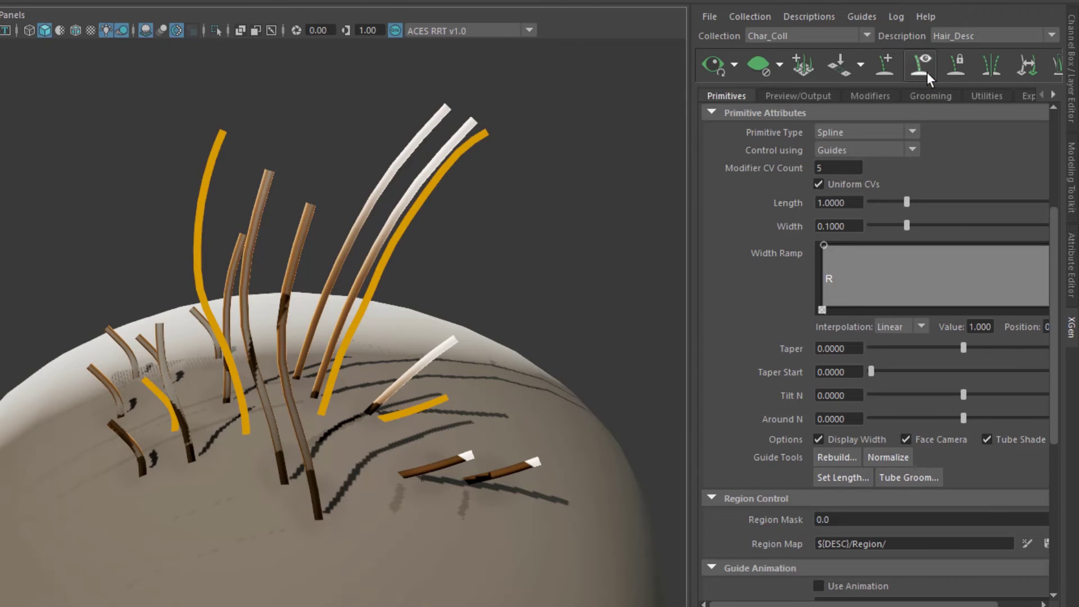
{"action": "left_click", "coordinate": [764, 66]}
{"action": "left_click", "coordinate": [721, 66]}
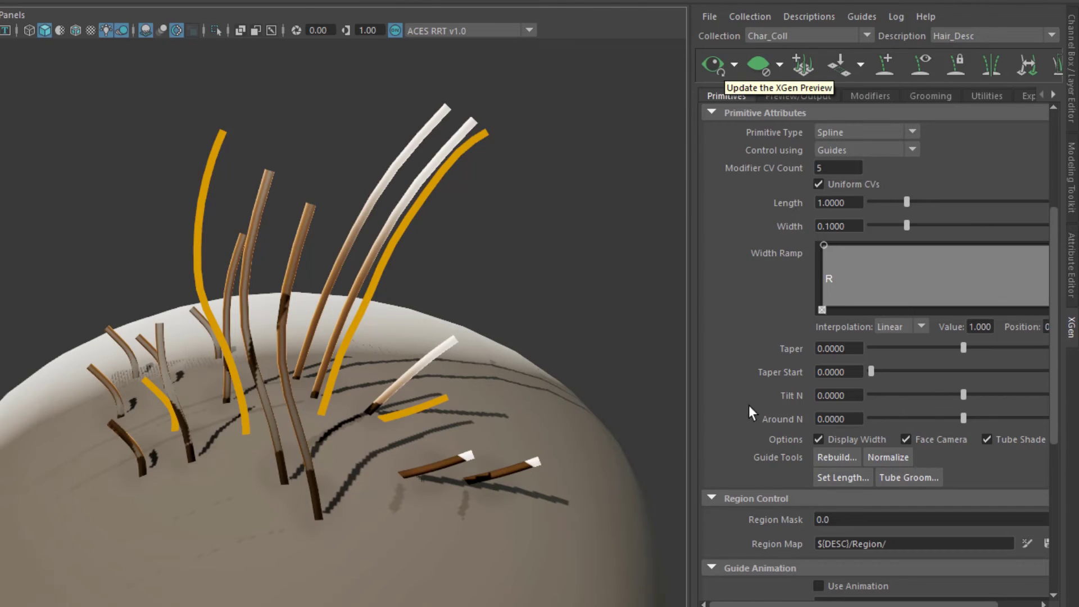
Raise the splines' Length to 1.06 and scale xgGuide1 up from its root to make it longer.
{"action": "left_click_drag", "start_coordinate": [687, 395], "coordinate": [649, 398]}
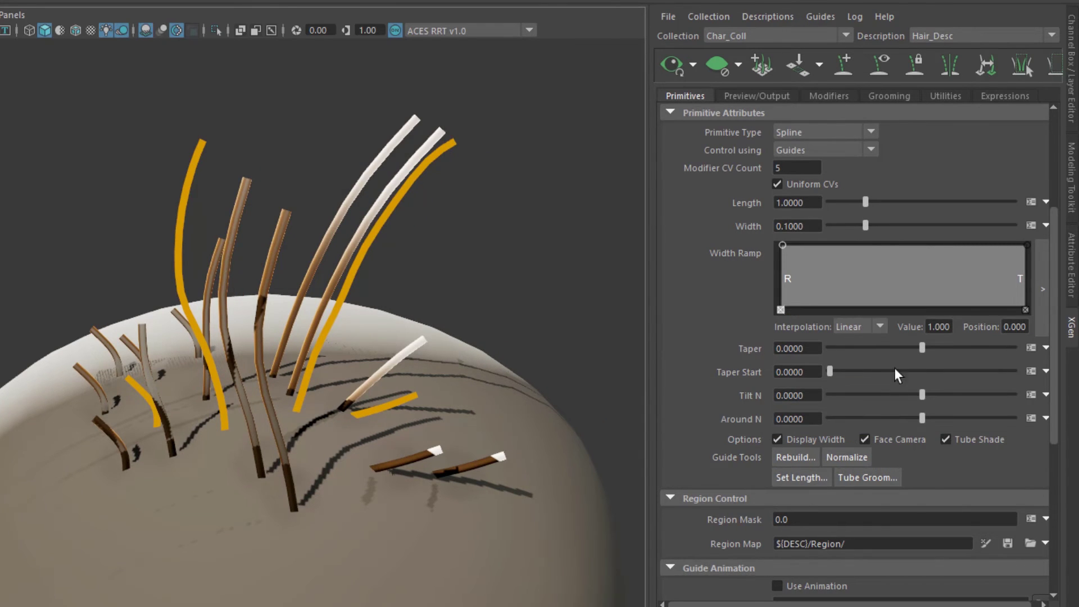
{"action": "left_click_drag", "start_coordinate": [864, 202], "coordinate": [867, 203]}
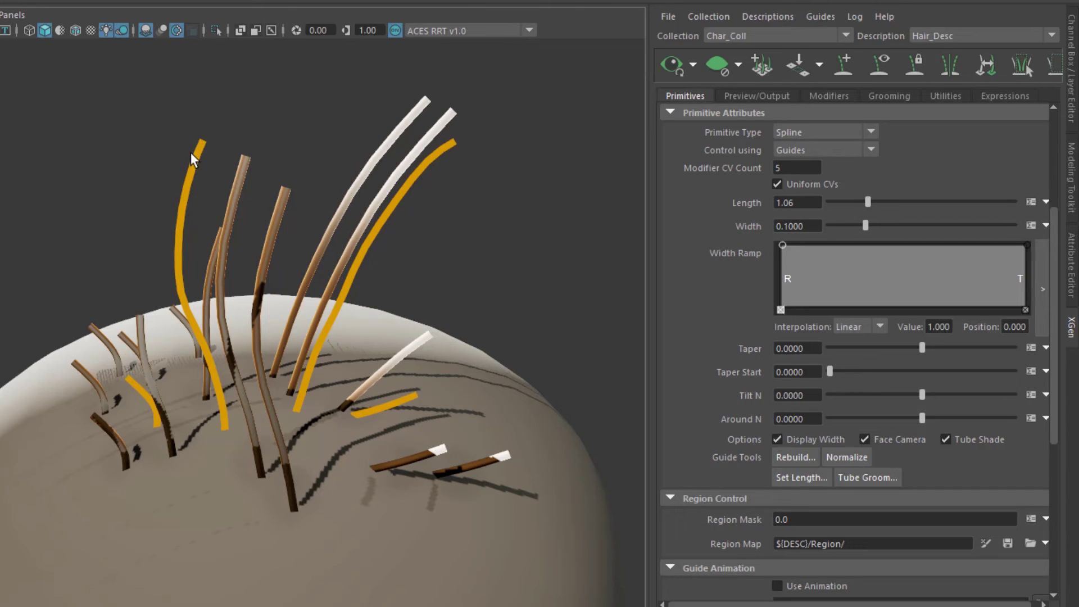
{"action": "left_click", "coordinate": [192, 194]}
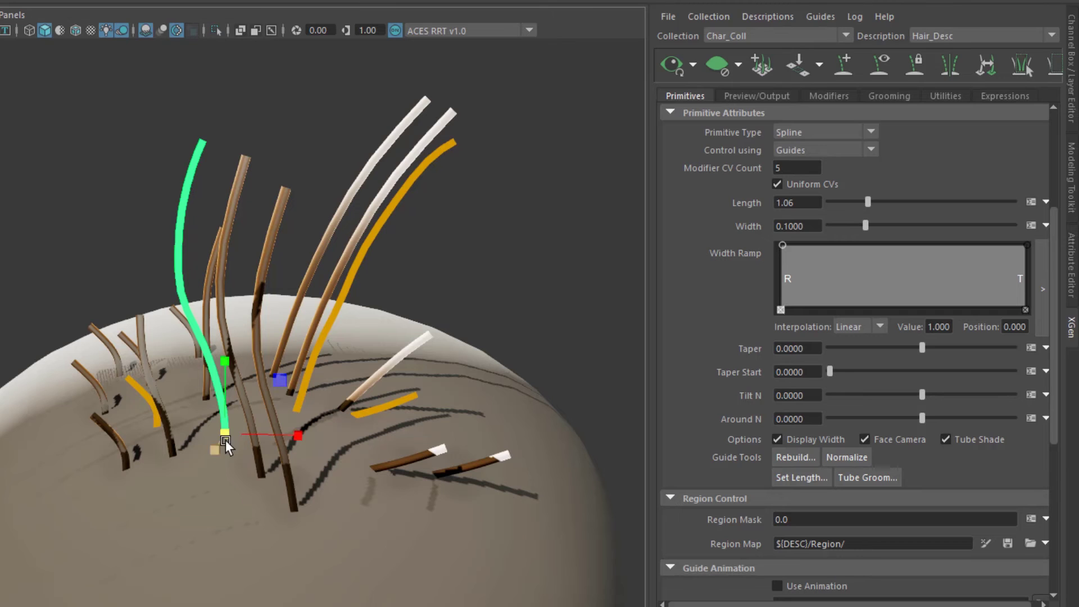
{"action": "left_click", "coordinate": [224, 440]}
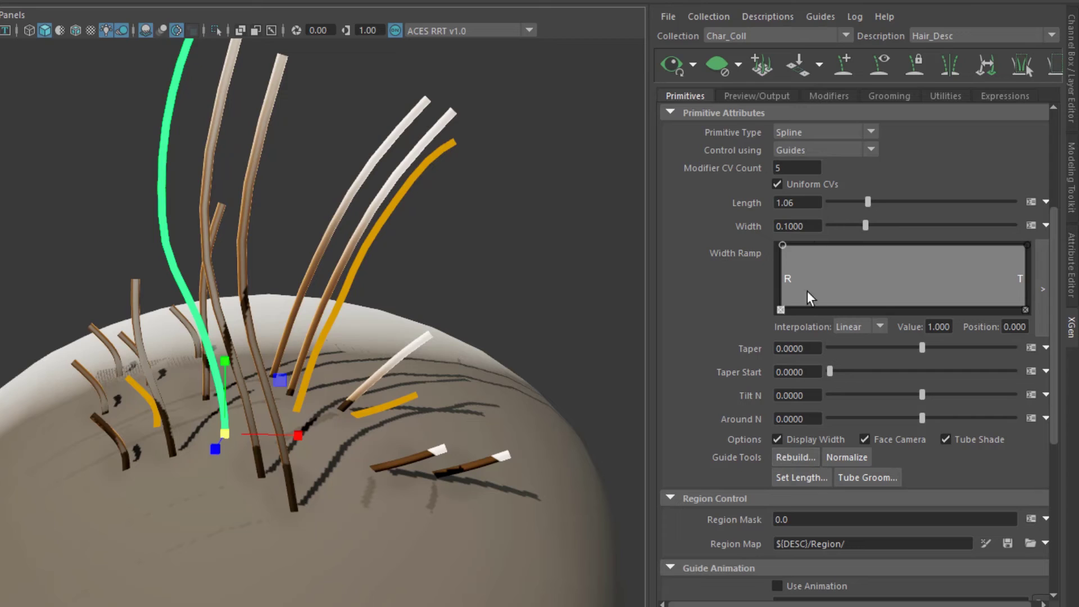
Set the Length of the Hair_Desc splines to 1.0 and their Width to 0.05.
{"action": "left_click", "coordinate": [797, 202]}
{"action": "key", "text": "Return"}
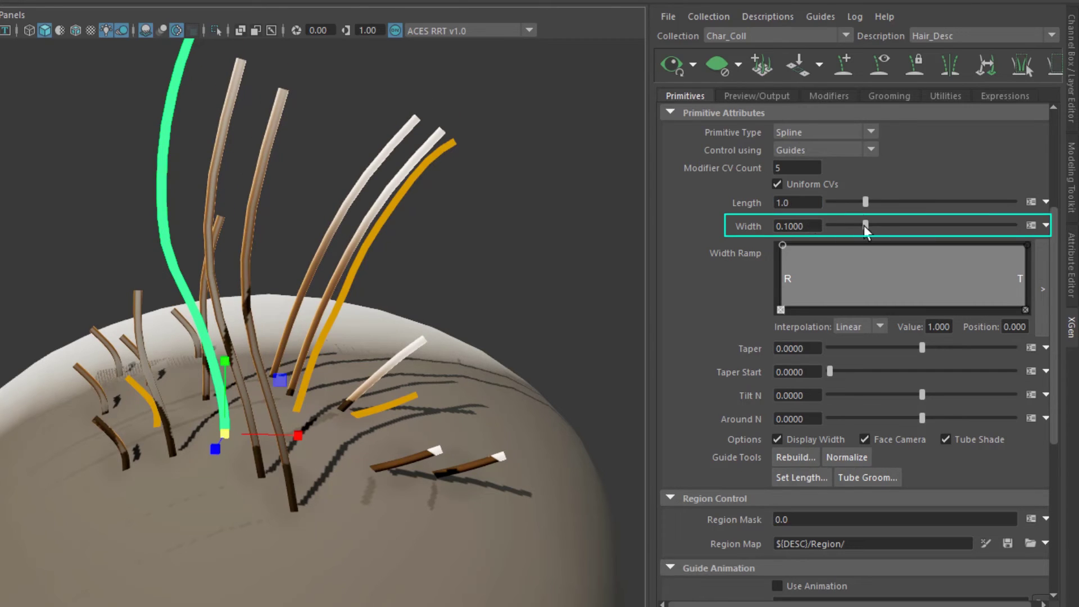
{"action": "left_click_drag", "start_coordinate": [865, 225], "coordinate": [848, 230]}
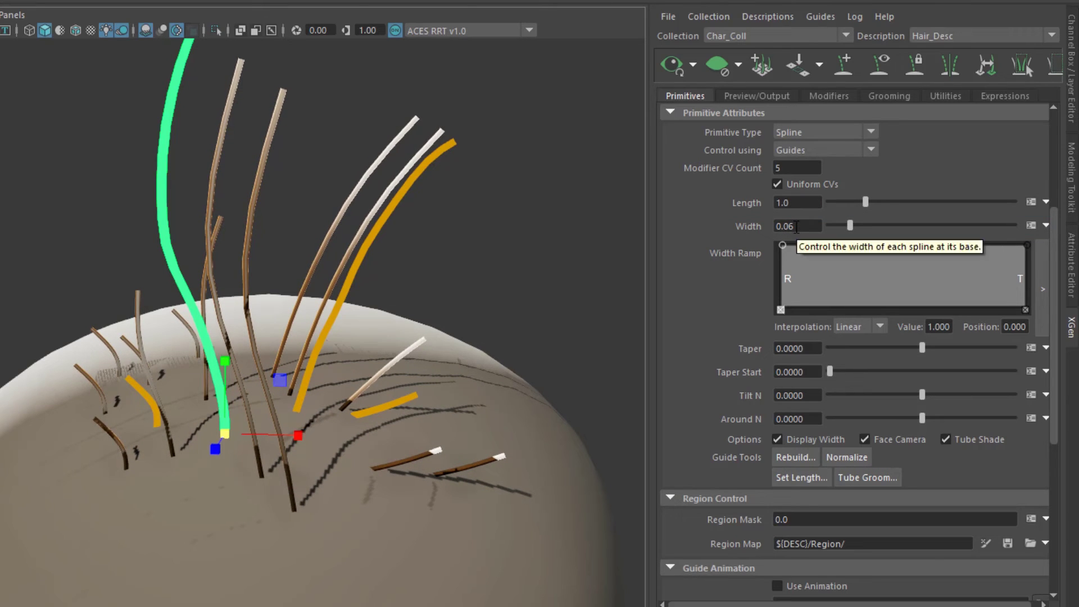
{"action": "left_click", "coordinate": [796, 226]}
{"action": "type", "text": "0.05"}
{"action": "key", "text": "Return"}
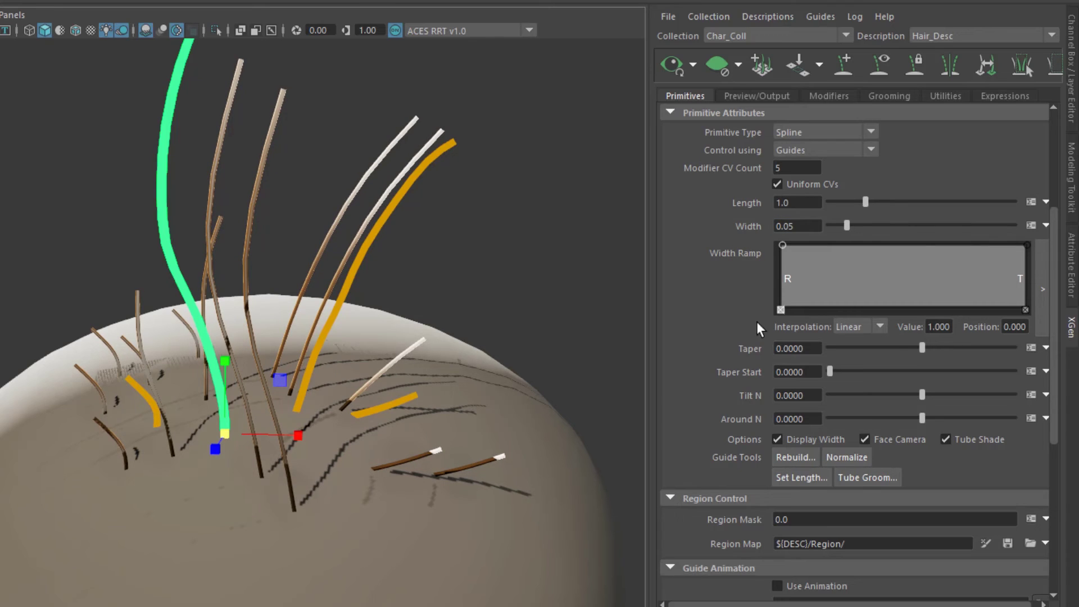
Set the splines' Taper to 0.85 and turn off Tube Shade.
{"action": "left_click_drag", "start_coordinate": [923, 348], "coordinate": [981, 371]}
{"action": "double_click", "coordinate": [775, 353]}
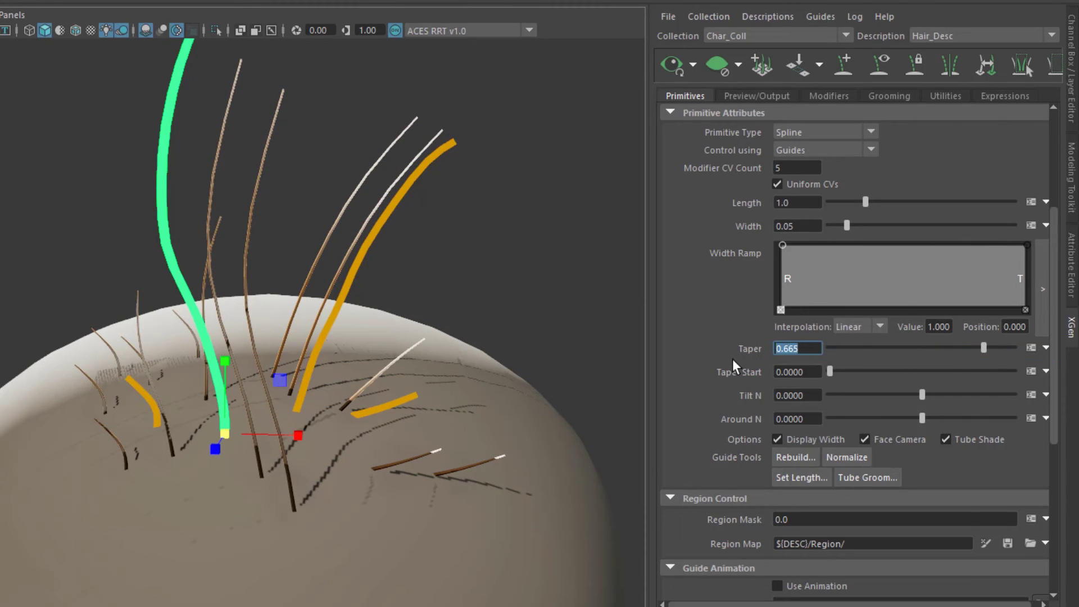
{"action": "type", "text": ".85"}
{"action": "key", "text": "Return"}
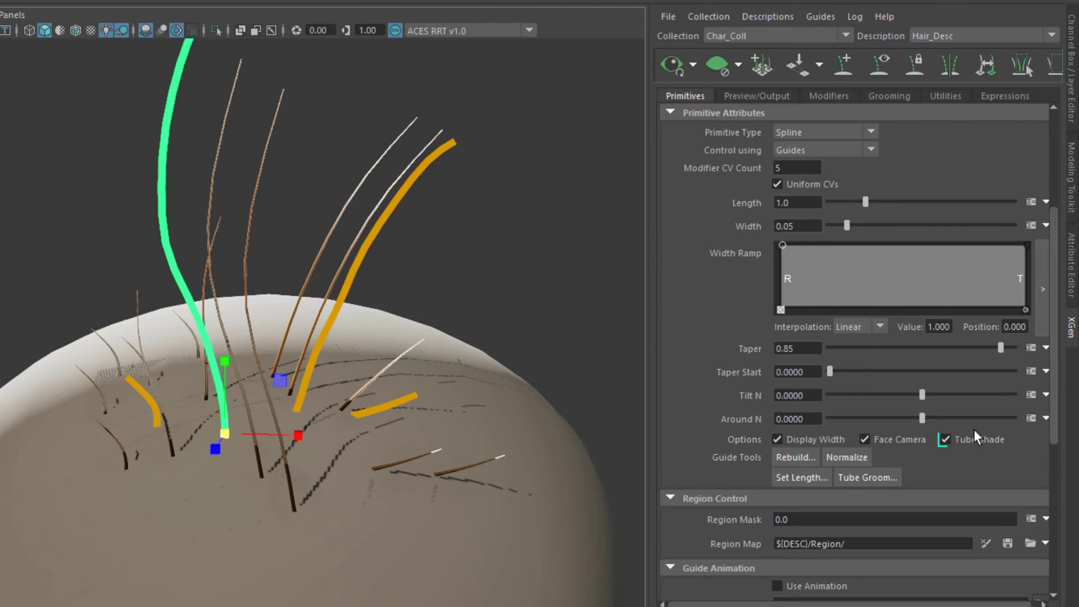
{"action": "left_click", "coordinate": [945, 439]}
{"action": "left_click", "coordinate": [945, 439]}
{"action": "left_click", "coordinate": [946, 439]}
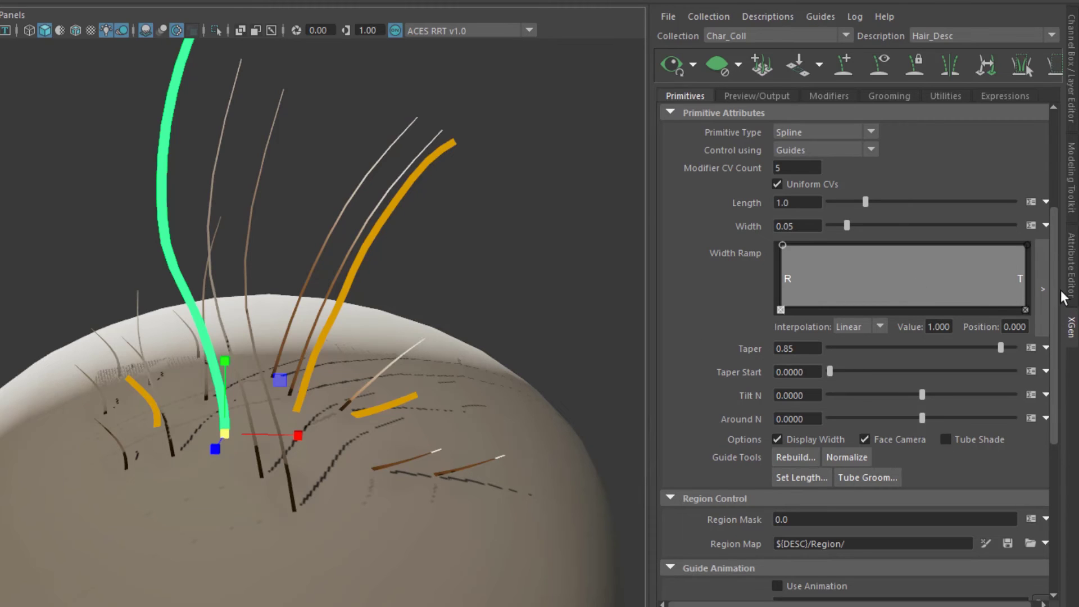
Turn off shadows in the viewport.
{"action": "scroll", "coordinate": [1023, 280], "scroll_direction": "down", "scroll_amount": 5}
{"action": "scroll", "coordinate": [1003, 268], "scroll_direction": "up", "scroll_amount": 6}
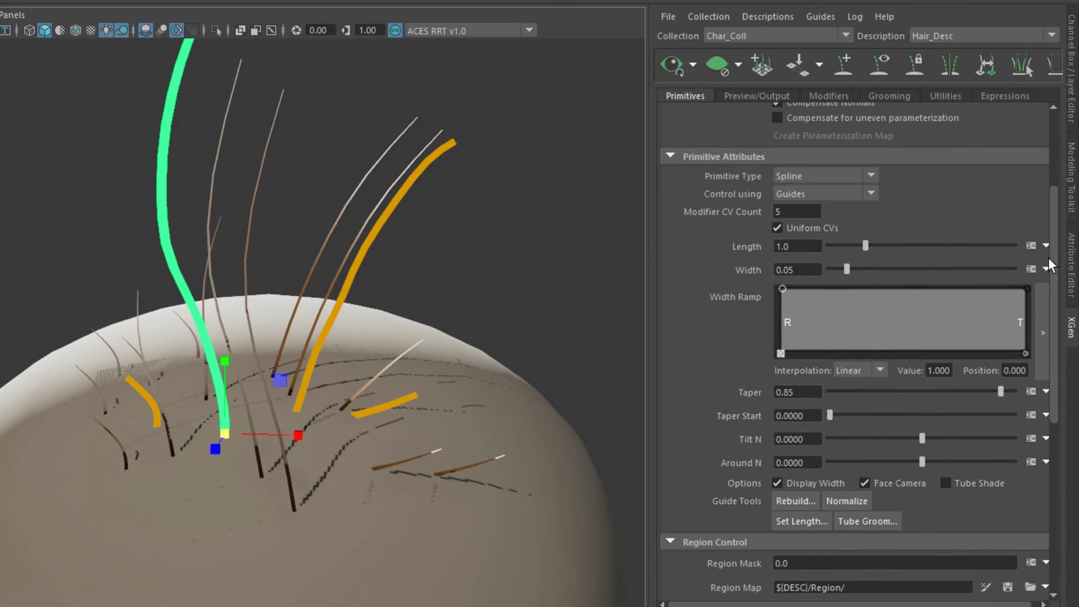
{"action": "left_click_drag", "start_coordinate": [1055, 296], "coordinate": [1056, 181]}
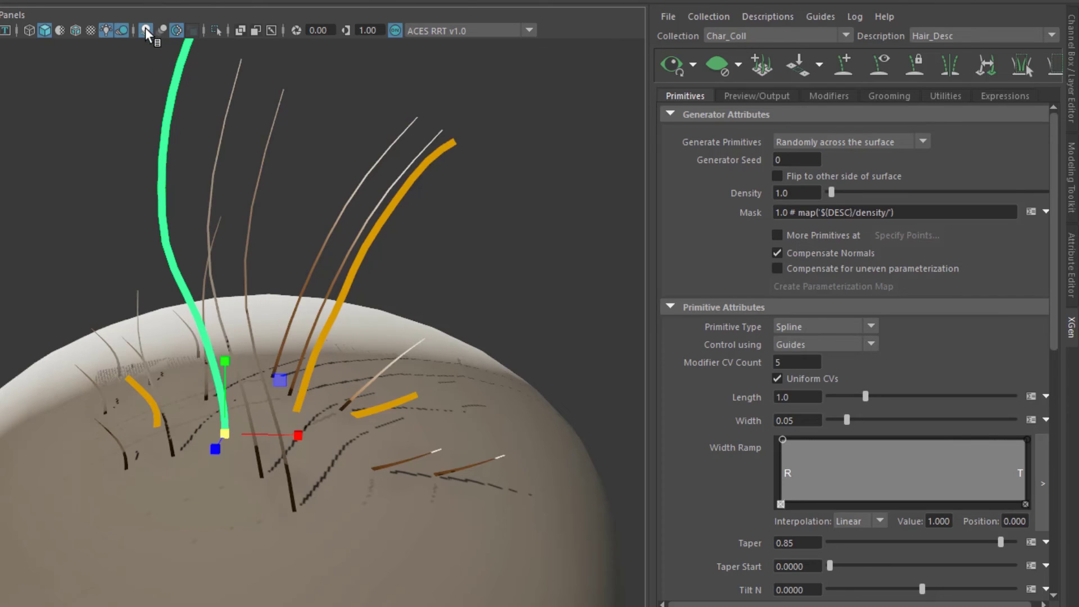
{"action": "left_click", "coordinate": [121, 30]}
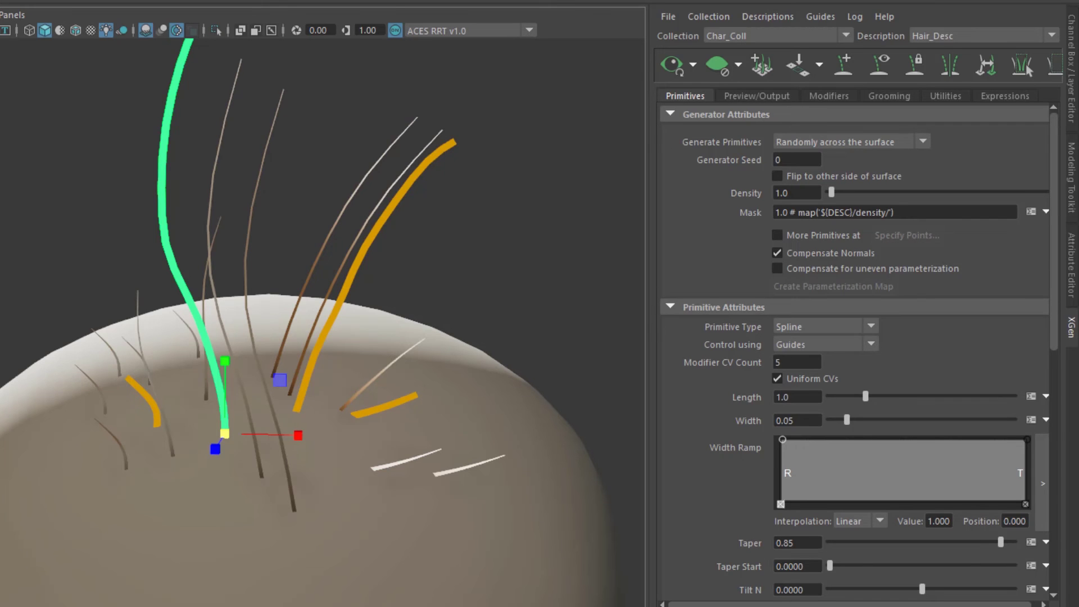
Add three new guides to the upper scalp around the existing ones, placing the last on the crown.
{"action": "key", "text": "ctrl+c"}
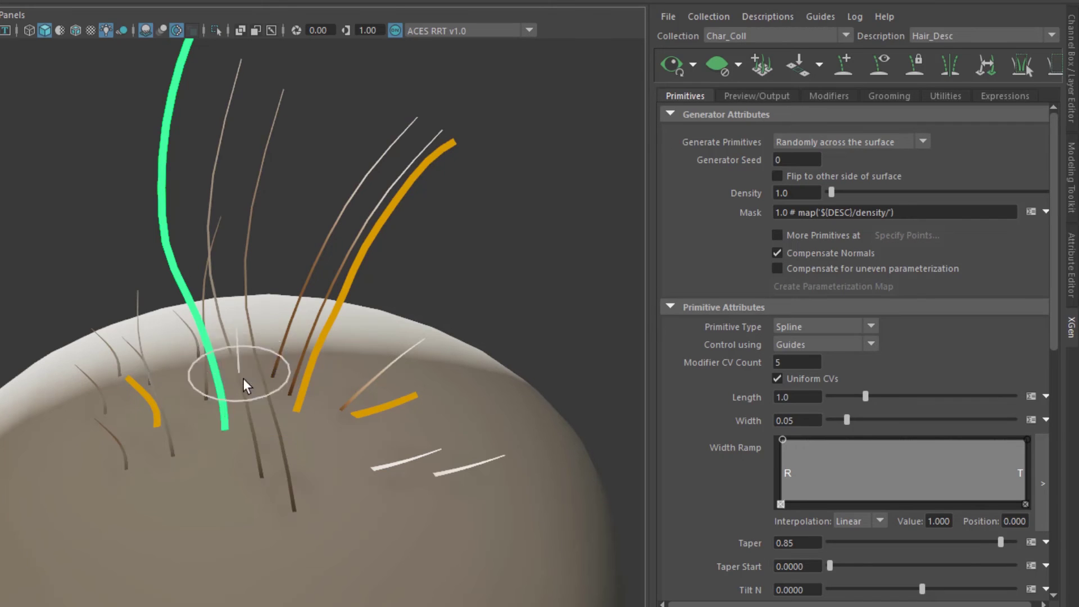
{"action": "left_click", "coordinate": [244, 360]}
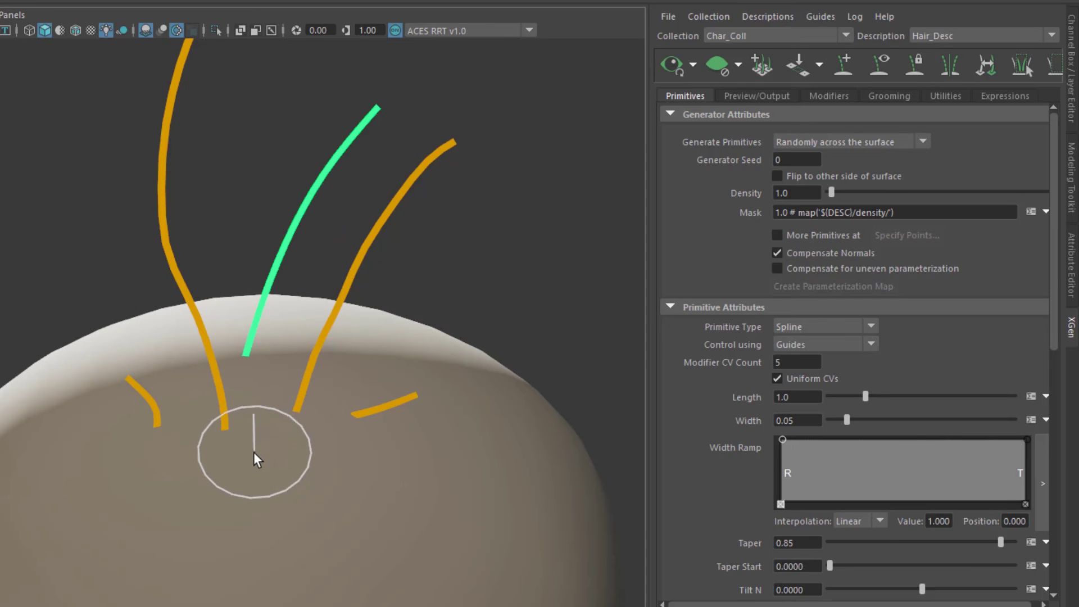
{"action": "mouse_move", "coordinate": [217, 438]}
{"action": "left_mouse_down", "text": "alt"}
{"action": "mouse_move", "coordinate": [115, 485]}
{"action": "mouse_move", "coordinate": [241, 477]}
{"action": "mouse_move", "coordinate": [361, 309]}
{"action": "mouse_move", "coordinate": [335, 321]}
{"action": "left_mouse_up", "text": "alt"}
{"action": "left_click", "coordinate": [351, 318]}
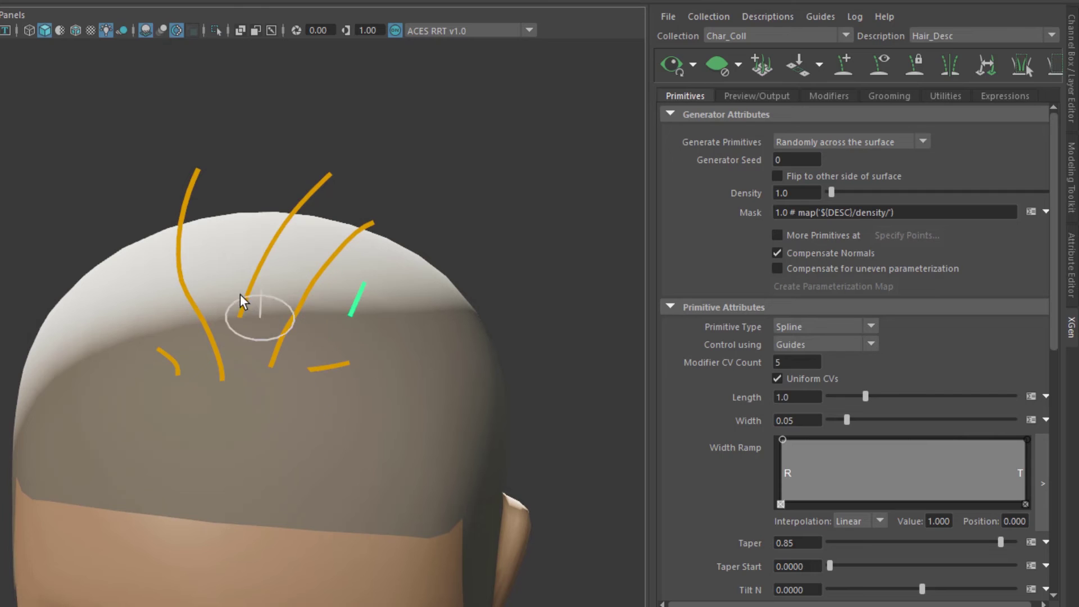
{"action": "left_click", "coordinate": [214, 255]}
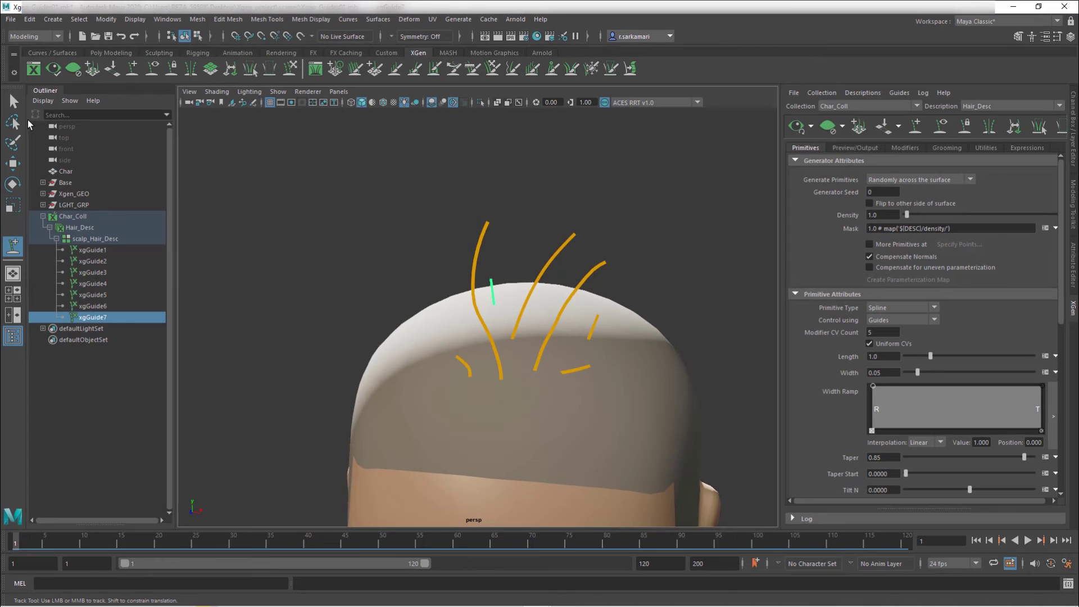
Sculpt xgGuide1 into an arch that bends over past xgGuide3, finishing in the Select tool.
{"action": "left_click", "coordinate": [14, 101]}
{"action": "left_click", "coordinate": [472, 281]}
{"action": "left_click", "coordinate": [474, 276]}
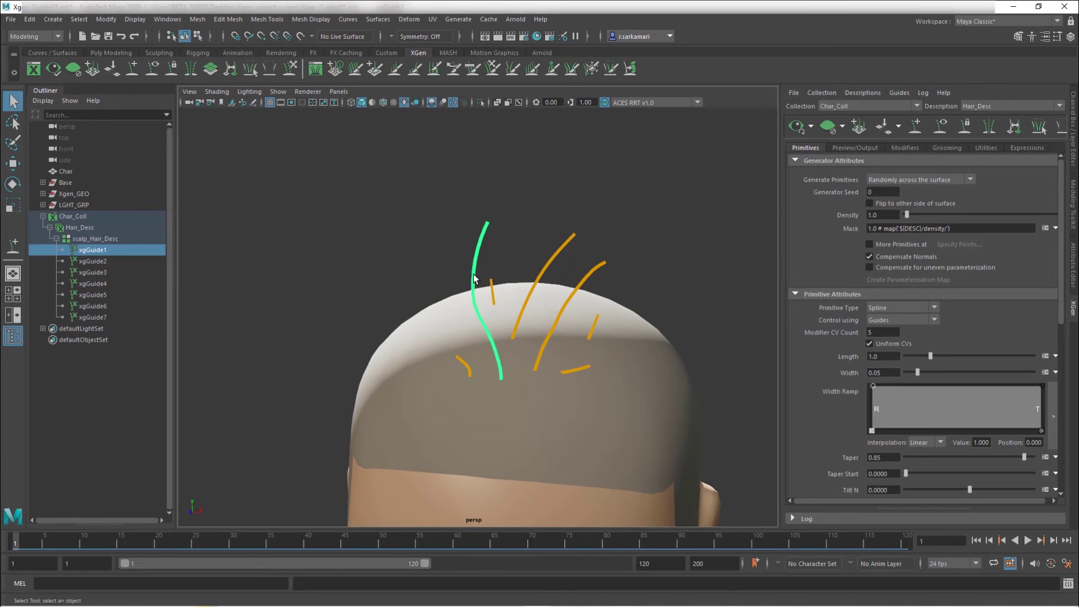
{"action": "left_click", "coordinate": [290, 69]}
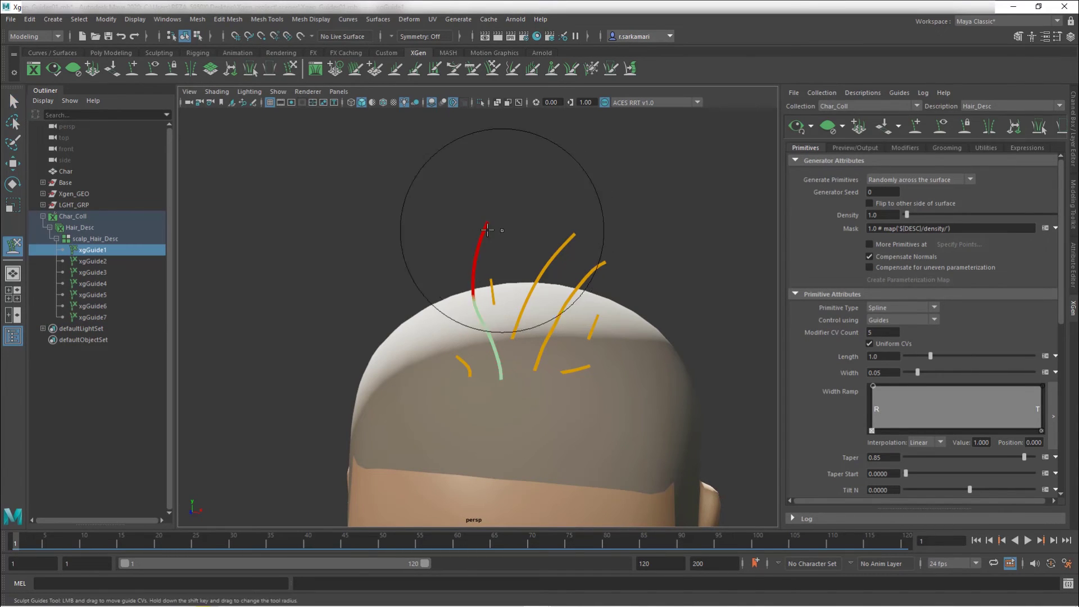
{"action": "mouse_move", "coordinate": [477, 241]}
{"action": "left_mouse_down"}
{"action": "mouse_move", "coordinate": [516, 234]}
{"action": "mouse_move", "coordinate": [569, 279]}
{"action": "mouse_move", "coordinate": [617, 352]}
{"action": "mouse_move", "coordinate": [628, 425]}
{"action": "left_mouse_up"}
{"action": "mouse_move", "coordinate": [602, 308]}
{"action": "left_mouse_down"}
{"action": "mouse_move", "coordinate": [525, 386]}
{"action": "mouse_move", "coordinate": [579, 340]}
{"action": "mouse_move", "coordinate": [615, 361]}
{"action": "mouse_move", "coordinate": [602, 410]}
{"action": "mouse_move", "coordinate": [410, 386]}
{"action": "mouse_move", "coordinate": [457, 374]}
{"action": "left_mouse_up"}
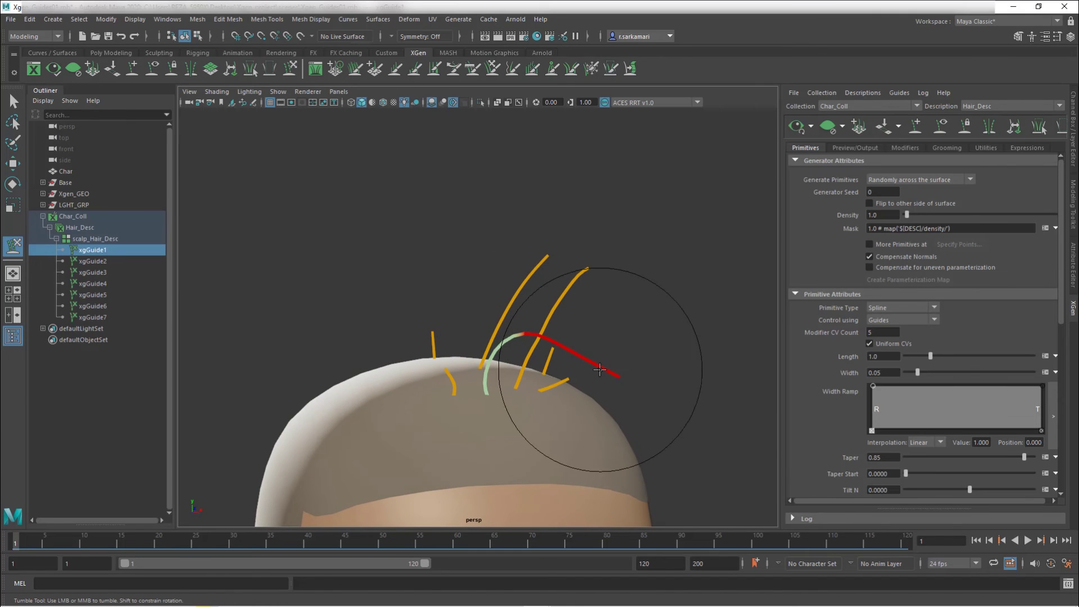
{"action": "mouse_move", "coordinate": [600, 370]}
{"action": "left_mouse_down"}
{"action": "mouse_move", "coordinate": [595, 331]}
{"action": "mouse_move", "coordinate": [556, 332]}
{"action": "mouse_move", "coordinate": [566, 334]}
{"action": "mouse_move", "coordinate": [566, 311]}
{"action": "left_mouse_up"}
{"action": "mouse_move", "coordinate": [560, 395]}
{"action": "left_mouse_down", "text": "alt"}
{"action": "mouse_move", "coordinate": [457, 414]}
{"action": "mouse_move", "coordinate": [554, 403]}
{"action": "mouse_move", "coordinate": [540, 394]}
{"action": "mouse_move", "coordinate": [513, 414]}
{"action": "left_mouse_up", "text": "alt"}
{"action": "mouse_move", "coordinate": [557, 337]}
{"action": "left_mouse_down"}
{"action": "mouse_move", "coordinate": [578, 379]}
{"action": "mouse_move", "coordinate": [522, 352]}
{"action": "left_mouse_up"}
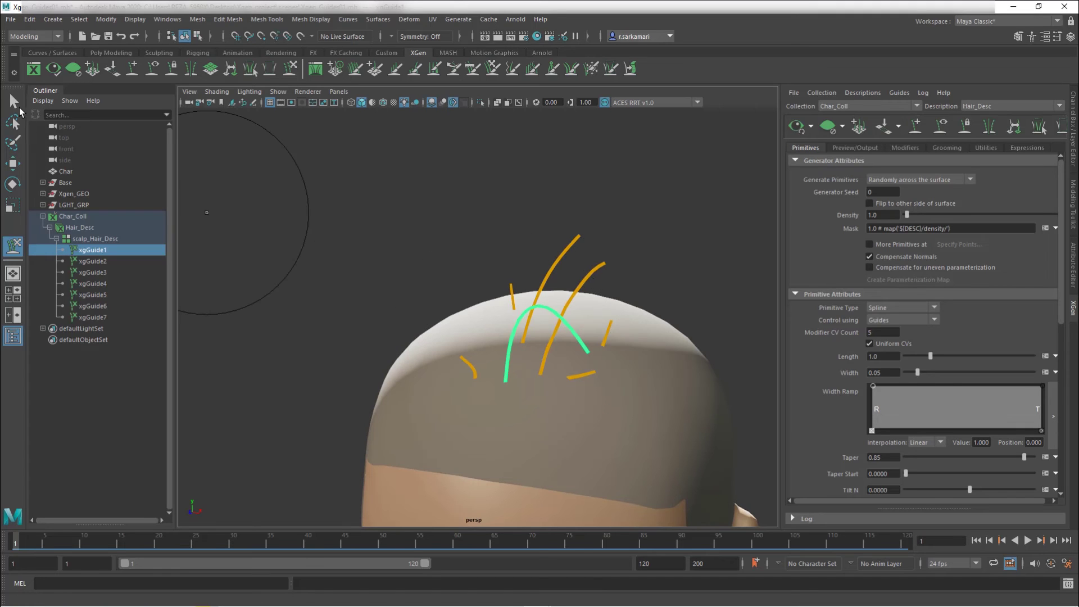
{"action": "left_click", "coordinate": [16, 103]}
Move xgGuide1's root to the far side of xgGuide3, and xgGuide3's root to where xgGuide1 stood.
{"action": "left_click", "coordinate": [132, 68]}
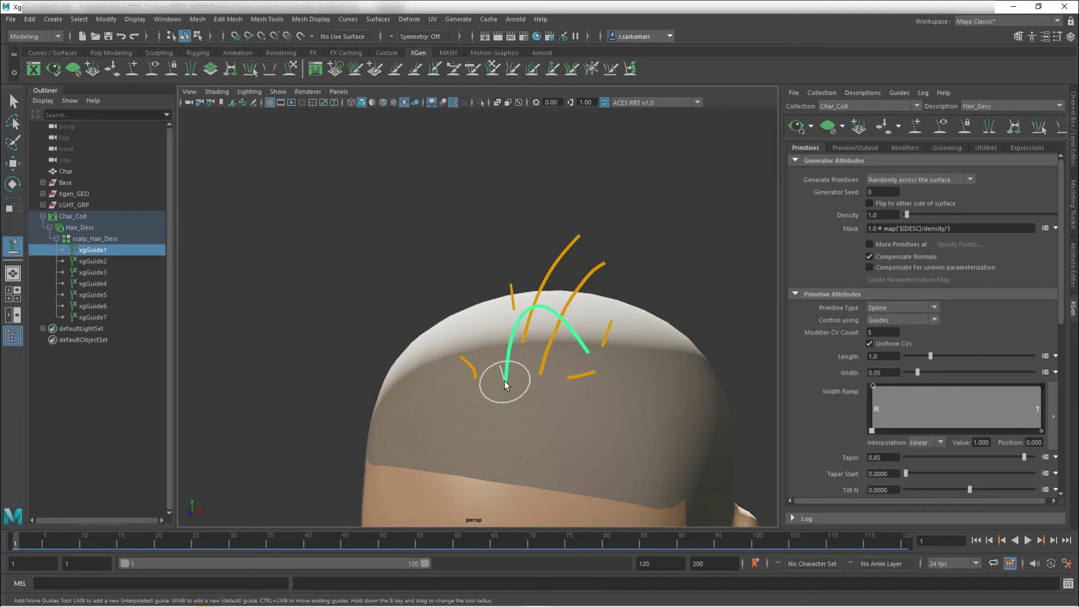
{"action": "left_click_drag", "start_coordinate": [504, 382], "coordinate": [561, 376], "text": "ctrl"}
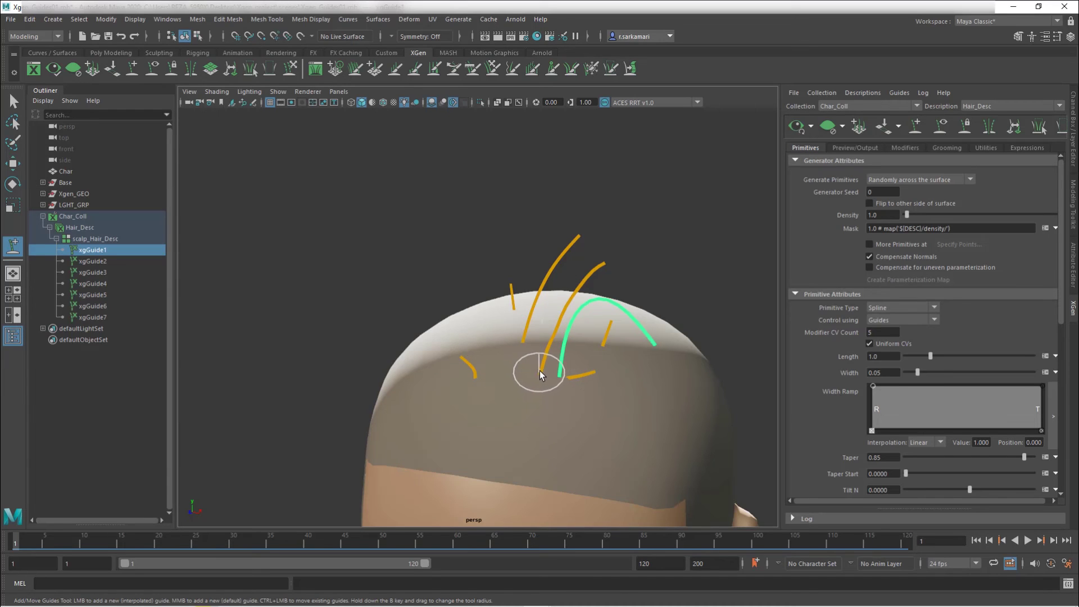
{"action": "left_click_drag", "start_coordinate": [535, 377], "coordinate": [505, 373], "text": "ctrl"}
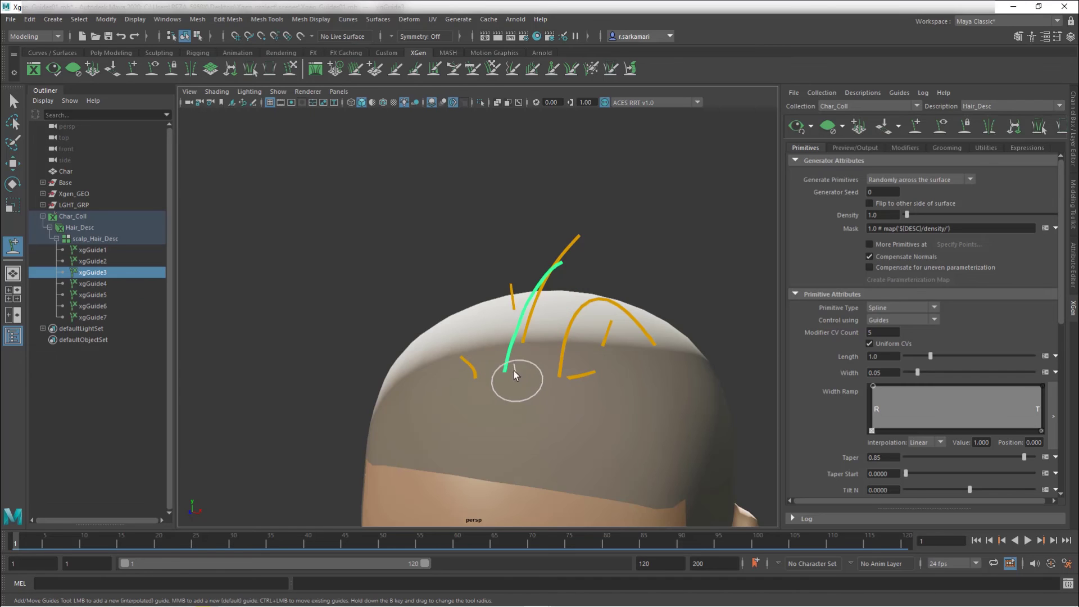
Sculpt xgGuide3 so its upper half curves away from xgGuide1, finishing in the Select tool.
{"action": "left_click", "coordinate": [290, 68]}
{"action": "mouse_move", "coordinate": [535, 204]}
{"action": "left_mouse_down"}
{"action": "mouse_move", "coordinate": [450, 253]}
{"action": "mouse_move", "coordinate": [470, 232]}
{"action": "mouse_move", "coordinate": [472, 318]}
{"action": "mouse_move", "coordinate": [491, 306]}
{"action": "mouse_move", "coordinate": [472, 218]}
{"action": "mouse_move", "coordinate": [462, 223]}
{"action": "mouse_move", "coordinate": [478, 260]}
{"action": "mouse_move", "coordinate": [331, 257]}
{"action": "left_mouse_up"}
{"action": "mouse_move", "coordinate": [474, 239]}
{"action": "left_mouse_down"}
{"action": "mouse_move", "coordinate": [457, 235]}
{"action": "mouse_move", "coordinate": [434, 253]}
{"action": "mouse_move", "coordinate": [436, 269]}
{"action": "mouse_move", "coordinate": [433, 259]}
{"action": "mouse_move", "coordinate": [474, 258]}
{"action": "mouse_move", "coordinate": [476, 248]}
{"action": "left_mouse_up"}
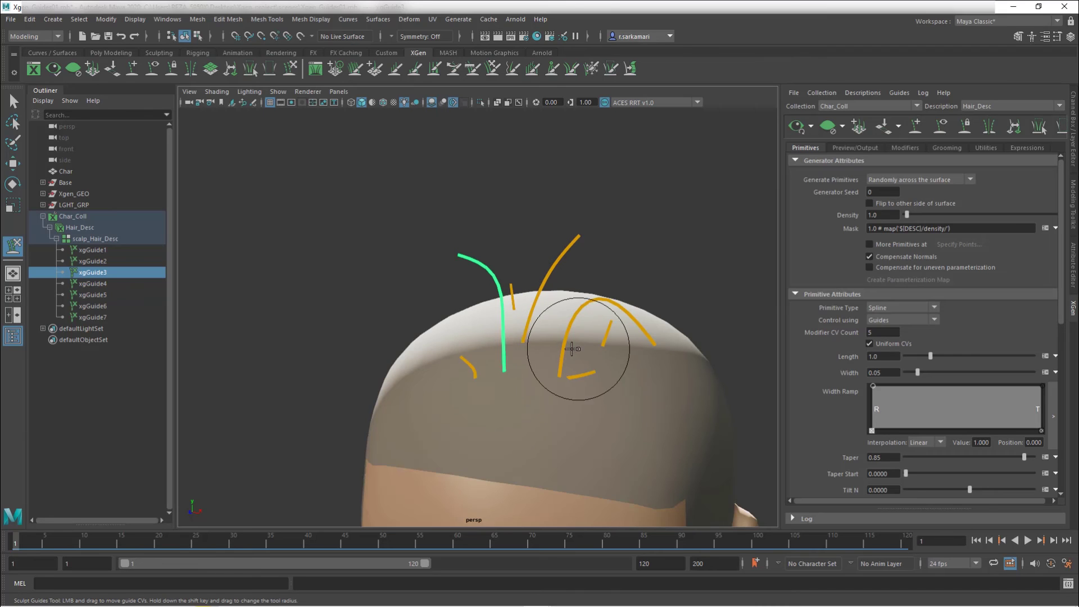
{"action": "key", "text": "q"}
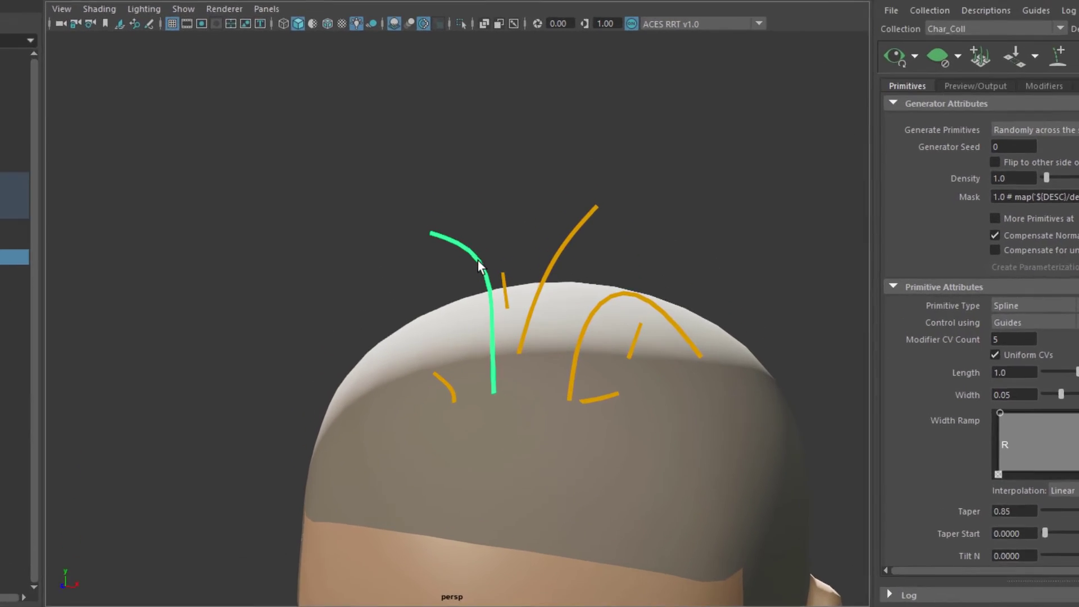
Copy the guide shape of xgGuide3 and paste it onto xgGuide7.
{"action": "right_click", "coordinate": [494, 276]}
{"action": "right_click_drag", "start_coordinate": [441, 223], "coordinate": [606, 216]}
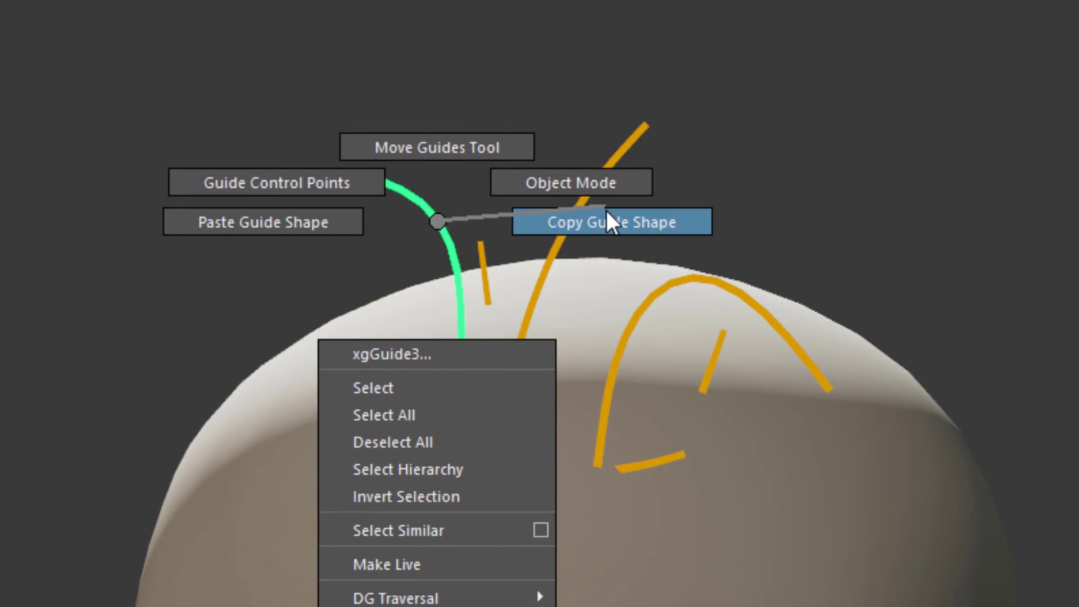
{"action": "left_click", "coordinate": [482, 251]}
{"action": "right_click", "coordinate": [482, 251]}
{"action": "right_click_drag", "start_coordinate": [482, 251], "coordinate": [330, 260]}
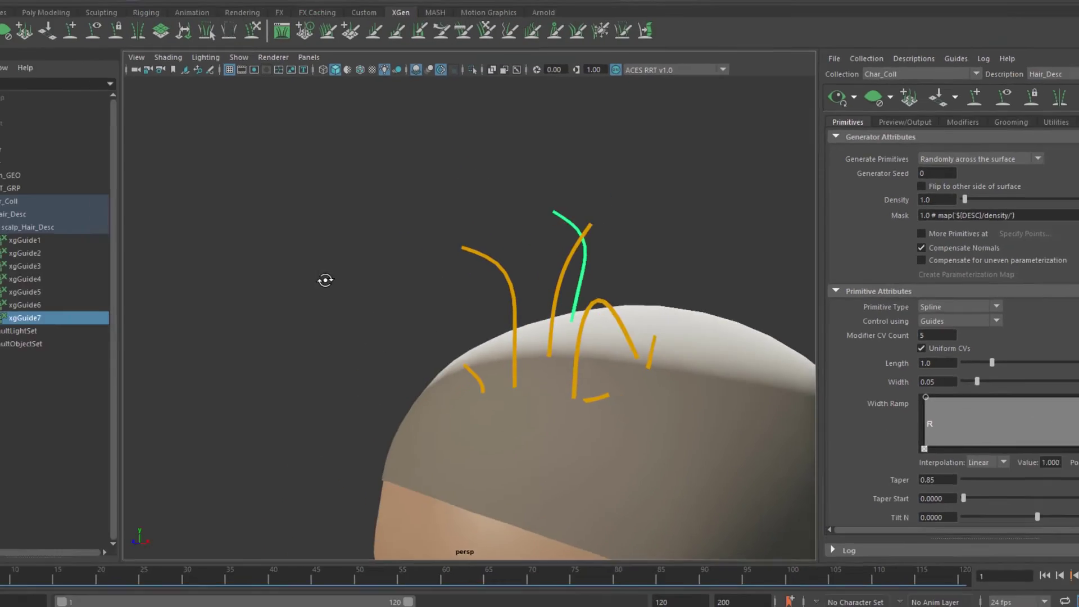
Rotate xgGuide7 about its root and sculpt it into an arch leaning away from xgGuide3.
{"action": "left_click_drag", "start_coordinate": [344, 340], "coordinate": [821, 361], "text": "alt"}
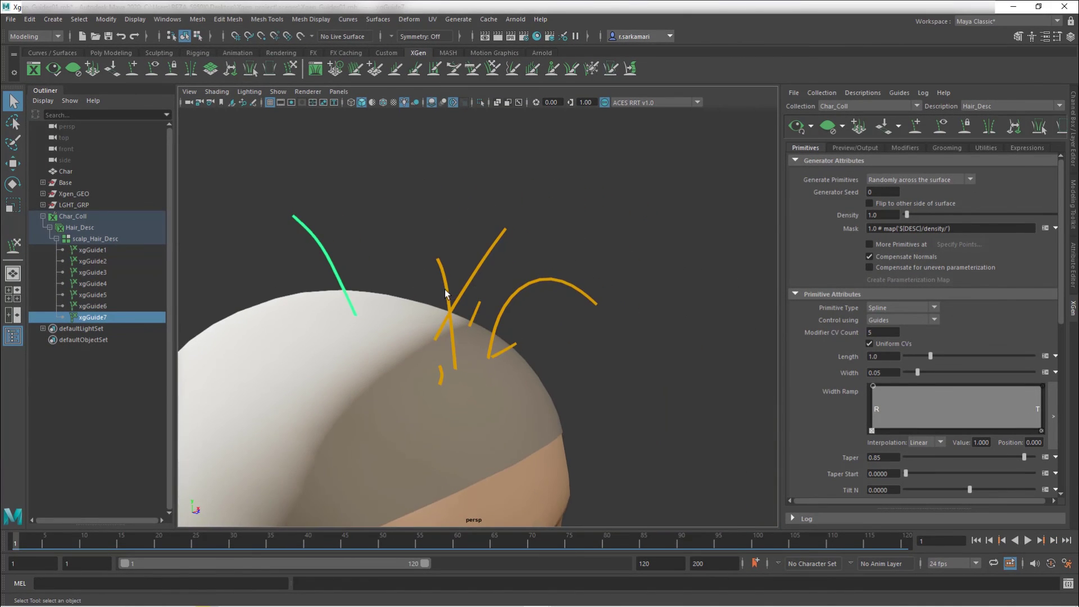
{"action": "key", "text": "e"}
{"action": "left_click_drag", "start_coordinate": [370, 277], "coordinate": [322, 298]}
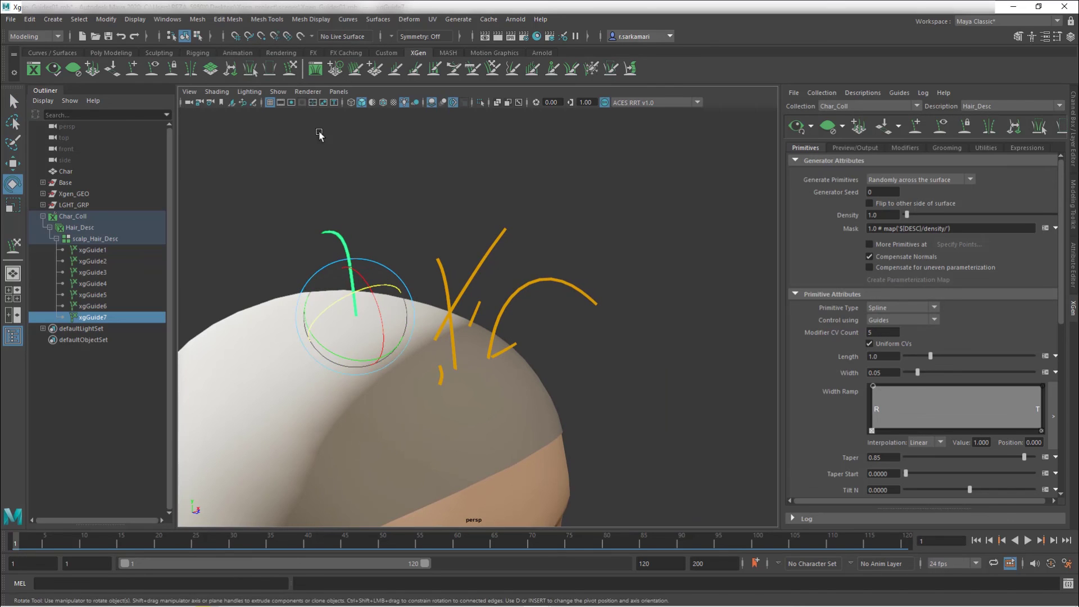
{"action": "left_click", "coordinate": [290, 68]}
{"action": "mouse_move", "coordinate": [313, 241]}
{"action": "left_mouse_down", "text": "alt"}
{"action": "mouse_move", "coordinate": [373, 248]}
{"action": "mouse_move", "coordinate": [342, 248]}
{"action": "left_mouse_up", "text": "alt"}
{"action": "mouse_move", "coordinate": [430, 243]}
{"action": "left_mouse_down"}
{"action": "mouse_move", "coordinate": [389, 297]}
{"action": "mouse_move", "coordinate": [375, 333]}
{"action": "left_mouse_up"}
{"action": "key", "text": "q"}
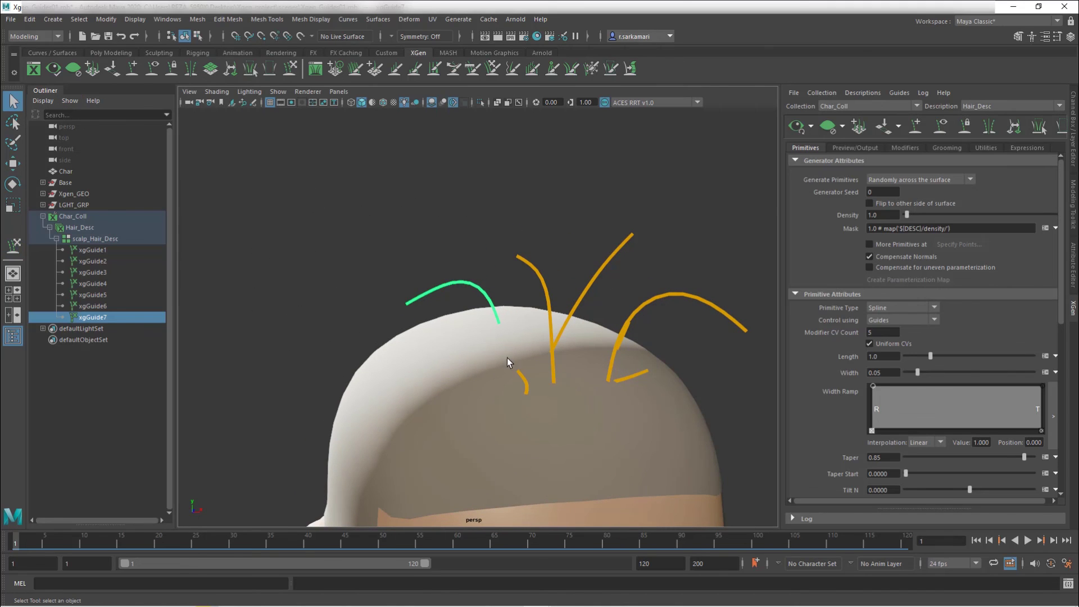
Sculpt the short guide xgGuide2 into a gentle curve leaning toward xgGuide7, finishing in the Select tool.
{"action": "left_click", "coordinate": [530, 380]}
{"action": "left_click", "coordinate": [525, 389]}
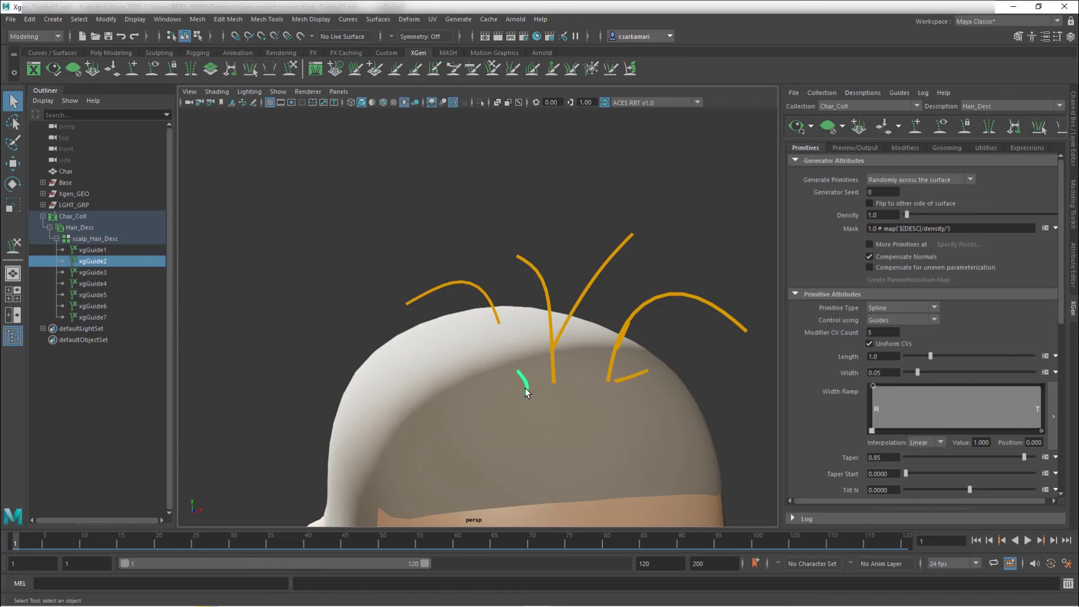
{"action": "right_click_drag", "start_coordinate": [526, 287], "coordinate": [526, 385]}
{"action": "left_click", "coordinate": [291, 68]}
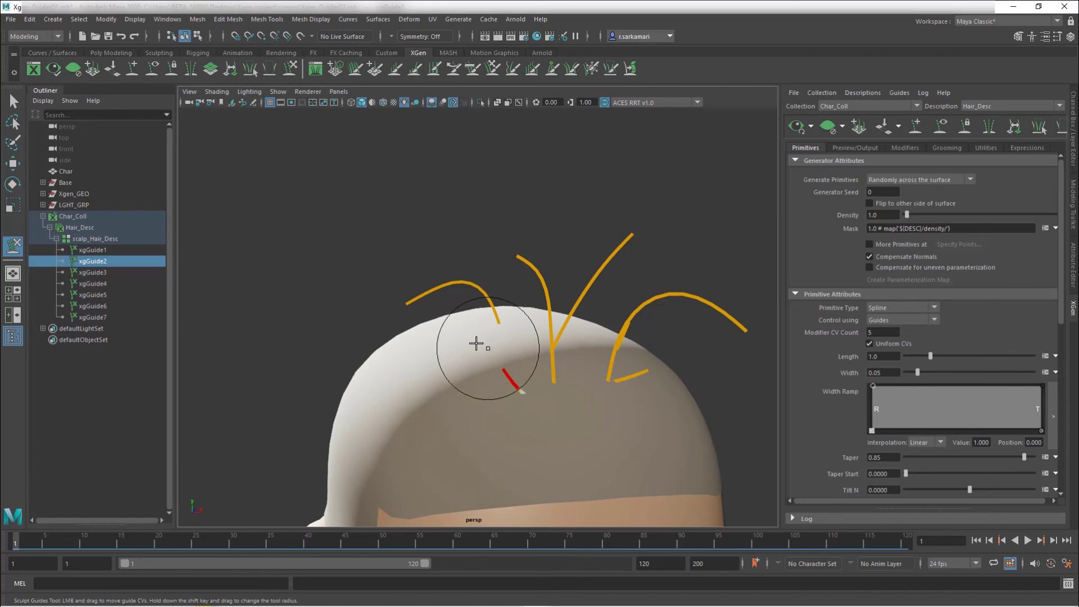
{"action": "mouse_move", "coordinate": [472, 342]}
{"action": "left_mouse_down"}
{"action": "mouse_move", "coordinate": [482, 337]}
{"action": "mouse_move", "coordinate": [457, 326]}
{"action": "mouse_move", "coordinate": [500, 366]}
{"action": "left_mouse_up"}
{"action": "key", "text": "q"}
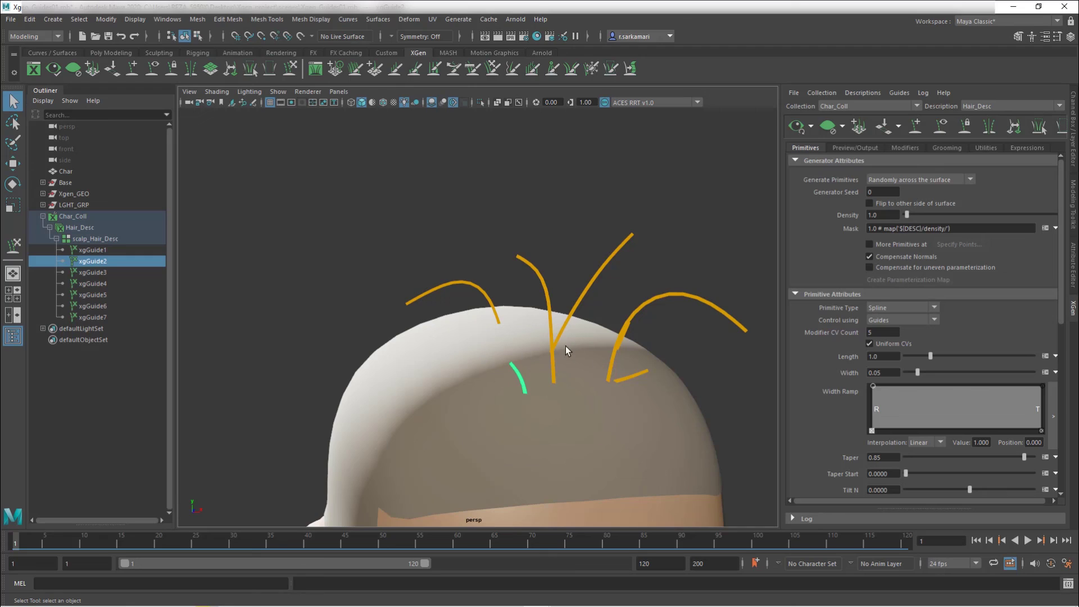
Rotate the short guide xgGuide4 about 52 degrees around its root so it stands more upright, finishing in the Select tool.
{"action": "left_click", "coordinate": [590, 282]}
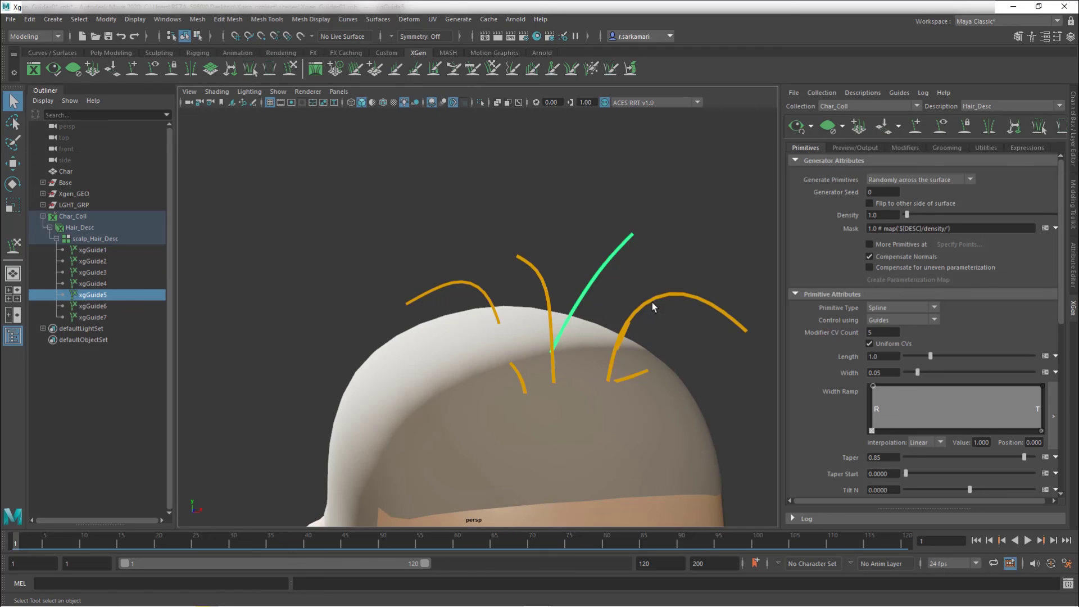
{"action": "left_click", "coordinate": [651, 302]}
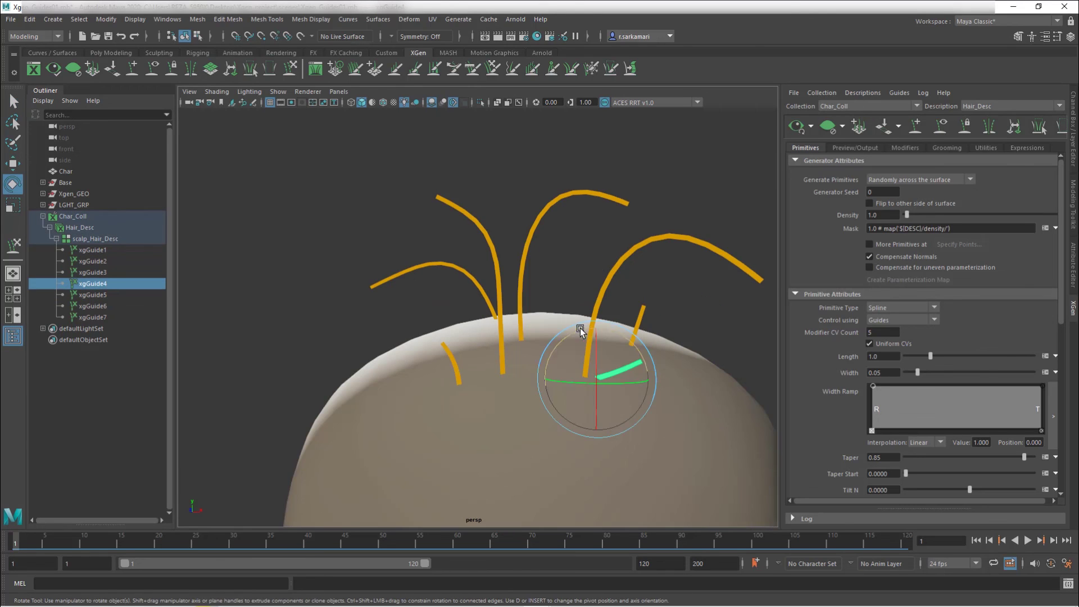
{"action": "left_click_drag", "start_coordinate": [585, 330], "coordinate": [527, 349]}
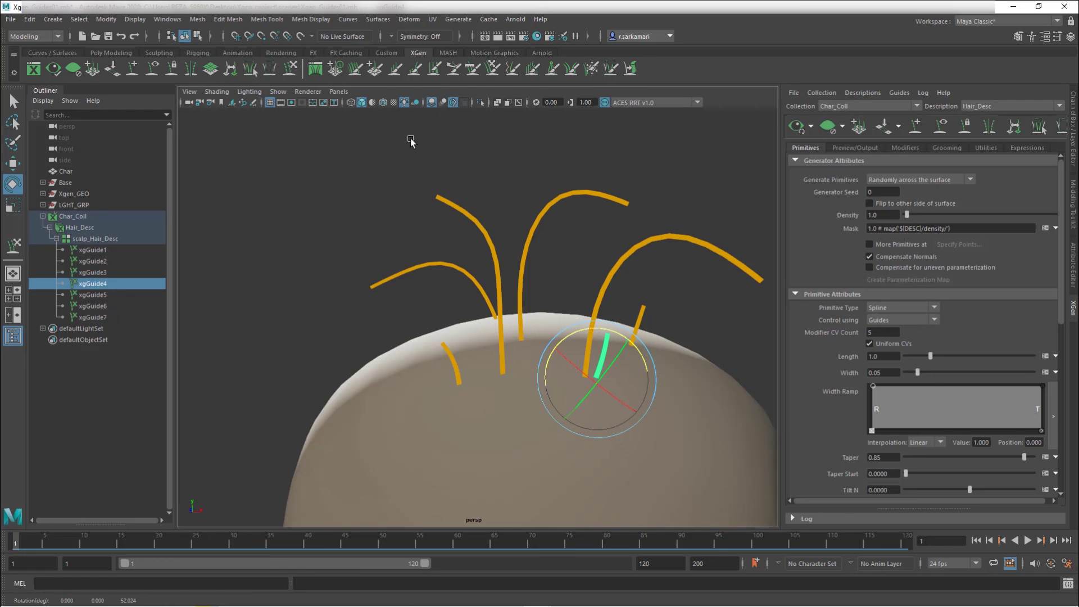
{"action": "left_click", "coordinate": [14, 101]}
Generate the hair preview from the reshaped guides and raise the generator density to 5.585.
{"action": "left_click", "coordinate": [797, 126]}
{"action": "scroll", "coordinate": [530, 331], "scroll_direction": "down", "scroll_amount": 3}
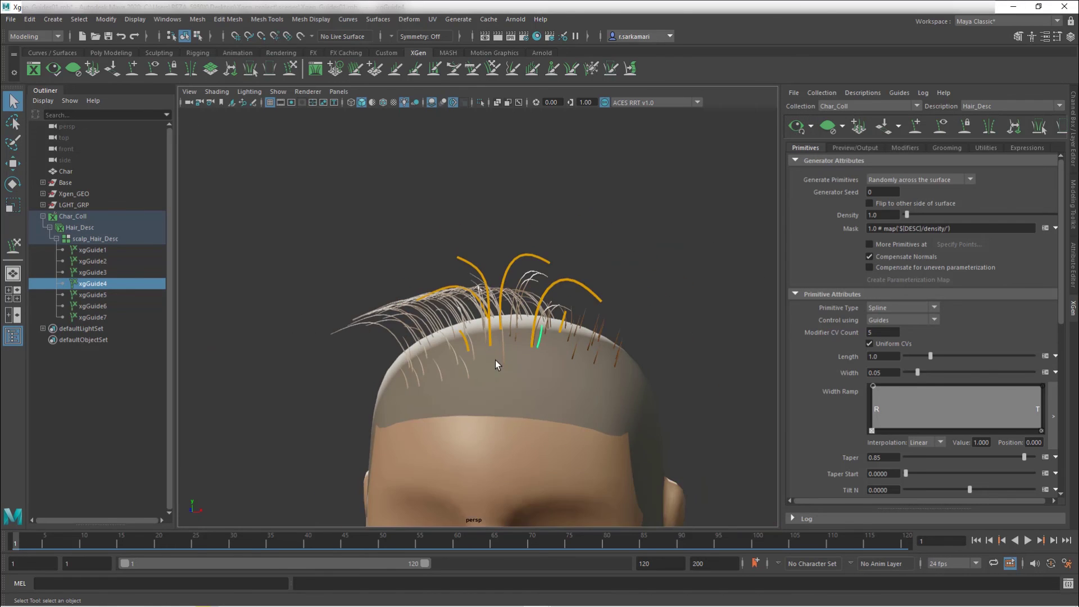
{"action": "left_click_drag", "start_coordinate": [524, 414], "coordinate": [573, 378], "text": "alt"}
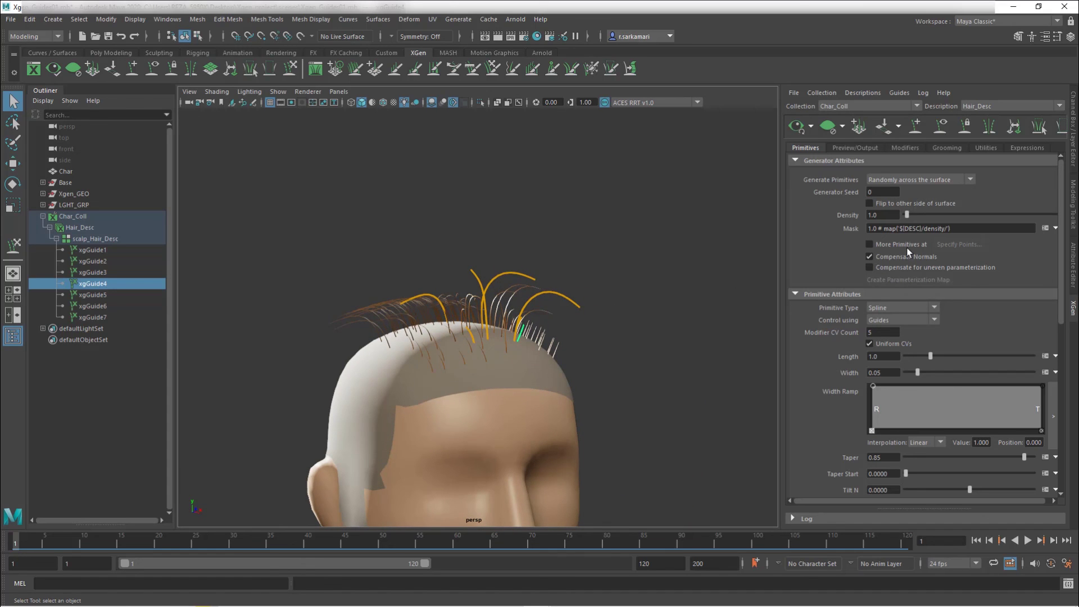
{"action": "mouse_move", "coordinate": [905, 214]}
{"action": "left_mouse_down"}
{"action": "mouse_move", "coordinate": [932, 218]}
{"action": "mouse_move", "coordinate": [909, 226]}
{"action": "left_mouse_up"}
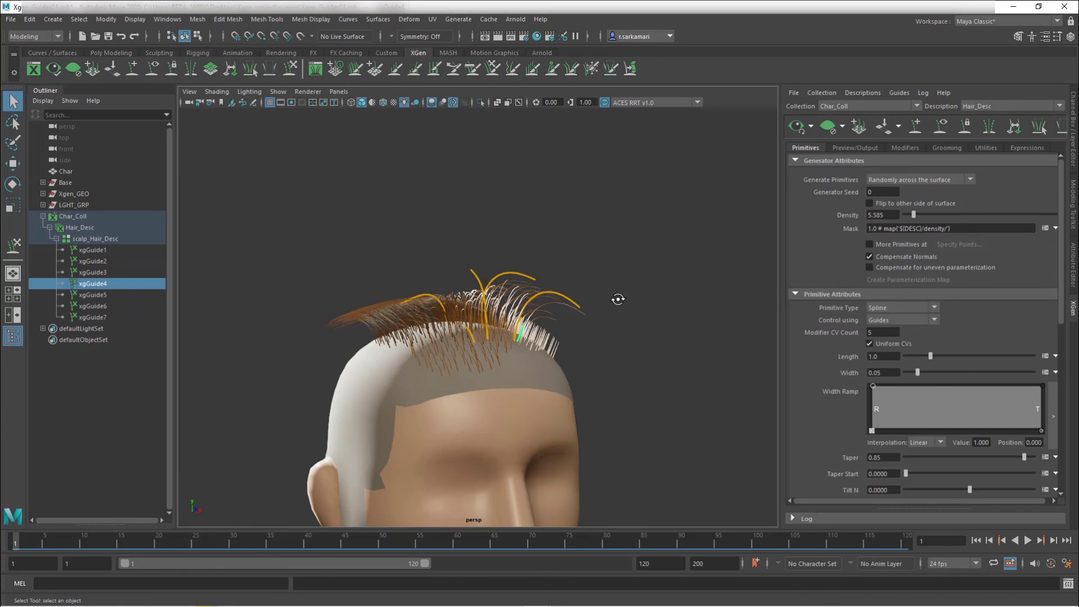
{"action": "mouse_move", "coordinate": [599, 306]}
{"action": "left_mouse_down", "text": "alt"}
{"action": "mouse_move", "coordinate": [646, 315]}
{"action": "mouse_move", "coordinate": [604, 316]}
{"action": "mouse_move", "coordinate": [600, 301]}
{"action": "mouse_move", "coordinate": [602, 310]}
{"action": "left_mouse_up", "text": "alt"}
{"action": "left_click_drag", "start_coordinate": [498, 325], "coordinate": [510, 342], "text": "alt"}
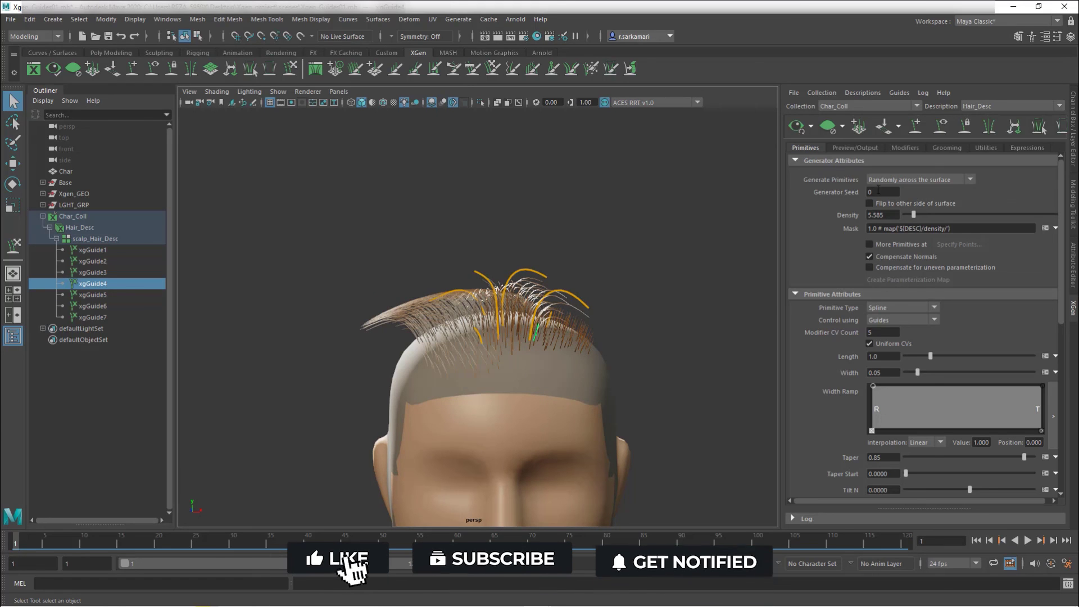
Clear the hair preview and show the modifier settings of Hair_Desc.
{"action": "left_click", "coordinate": [828, 125]}
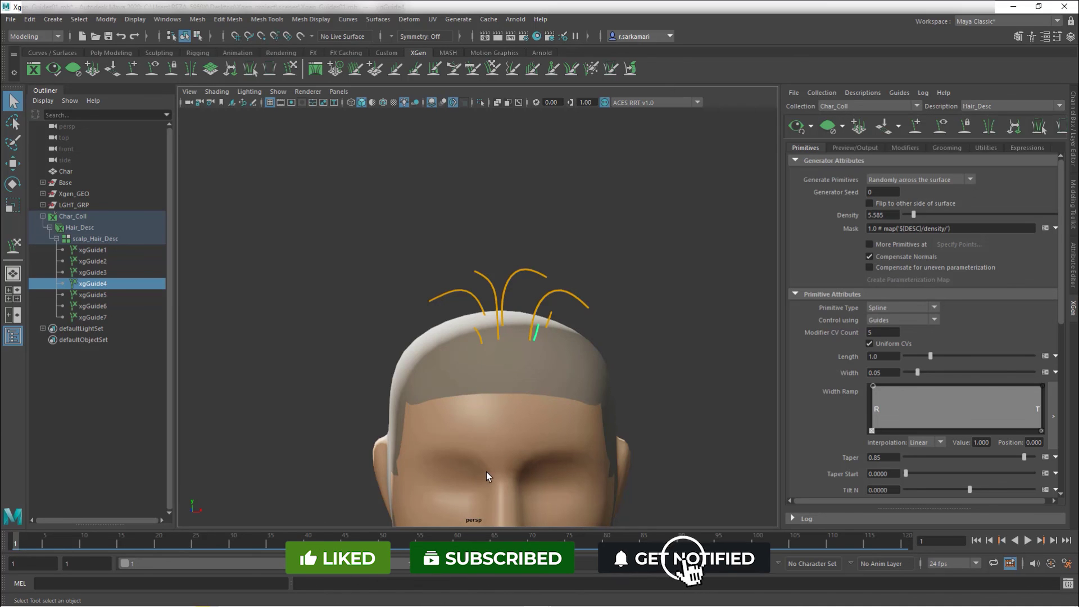
{"action": "middle_click_drag", "start_coordinate": [465, 477], "coordinate": [458, 273], "text": "alt"}
{"action": "right_click_drag", "start_coordinate": [458, 272], "coordinate": [522, 375], "text": "alt"}
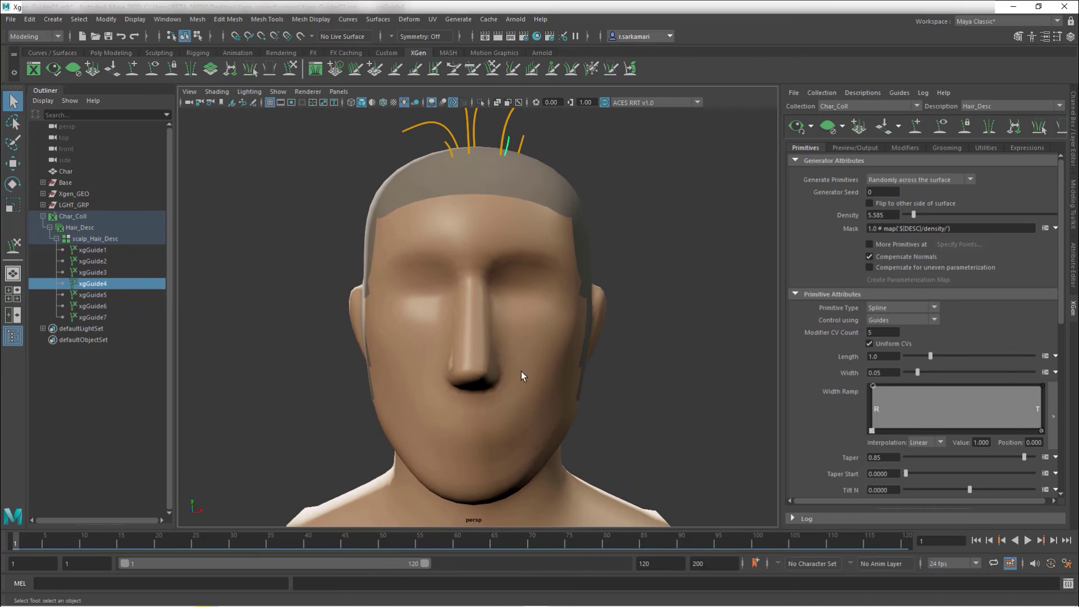
{"action": "left_click_drag", "start_coordinate": [522, 376], "coordinate": [594, 346], "text": "alt"}
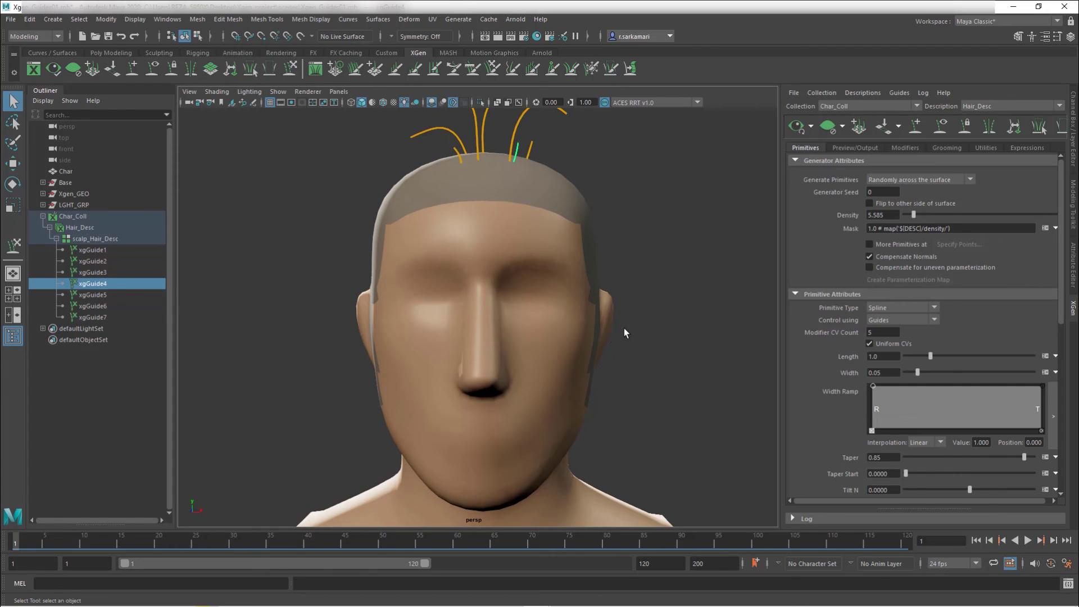
{"action": "right_click_drag", "start_coordinate": [624, 332], "coordinate": [559, 313], "text": "alt"}
{"action": "mouse_move", "coordinate": [559, 313]}
{"action": "left_mouse_down", "text": "alt"}
{"action": "mouse_move", "coordinate": [544, 337]}
{"action": "mouse_move", "coordinate": [568, 326]}
{"action": "left_mouse_up", "text": "alt"}
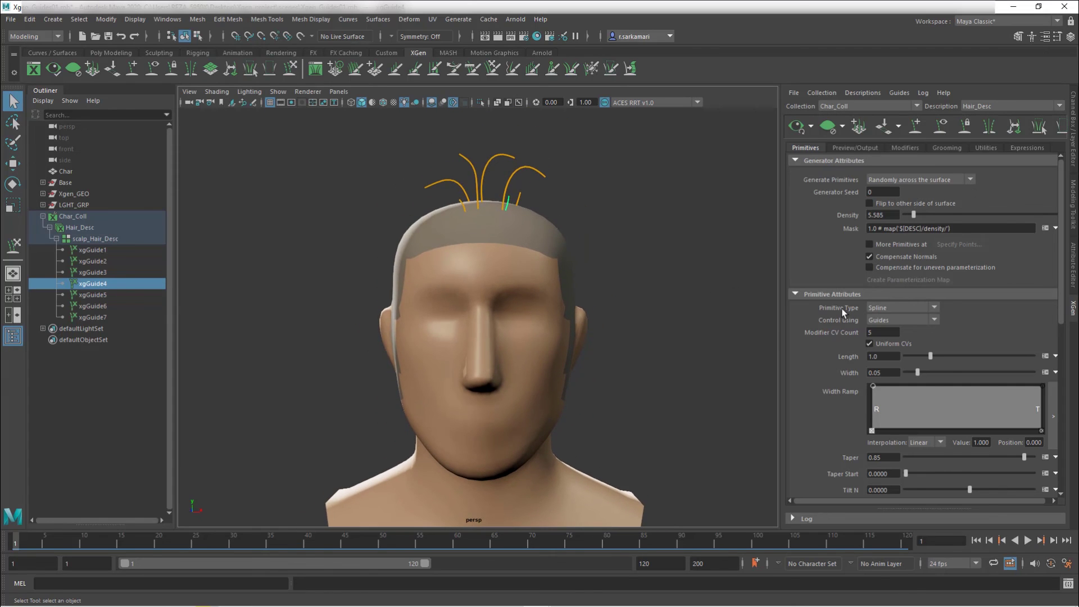
{"action": "left_click", "coordinate": [944, 147]}
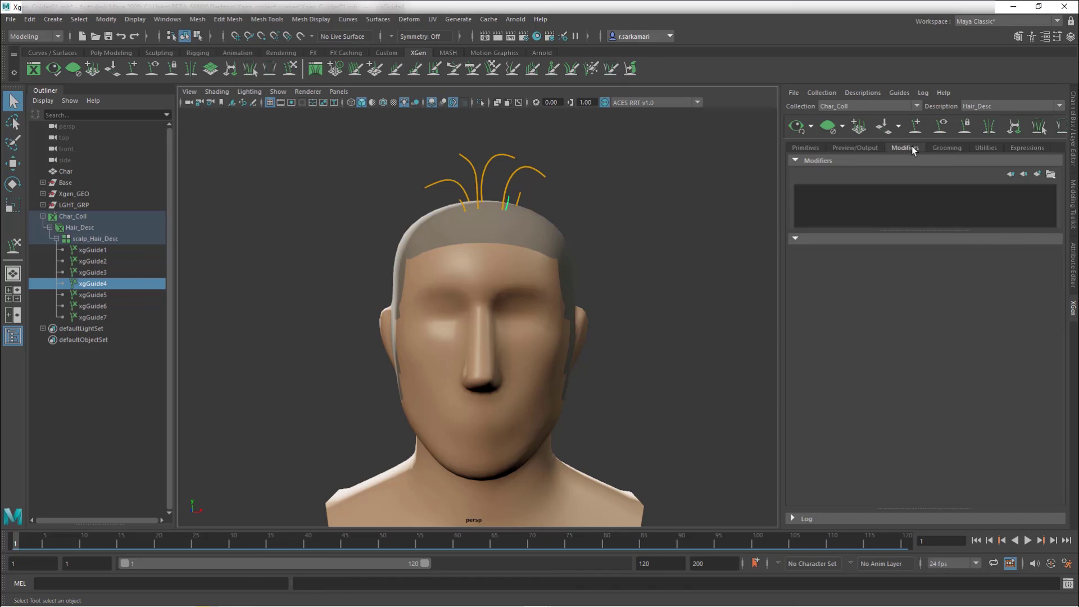